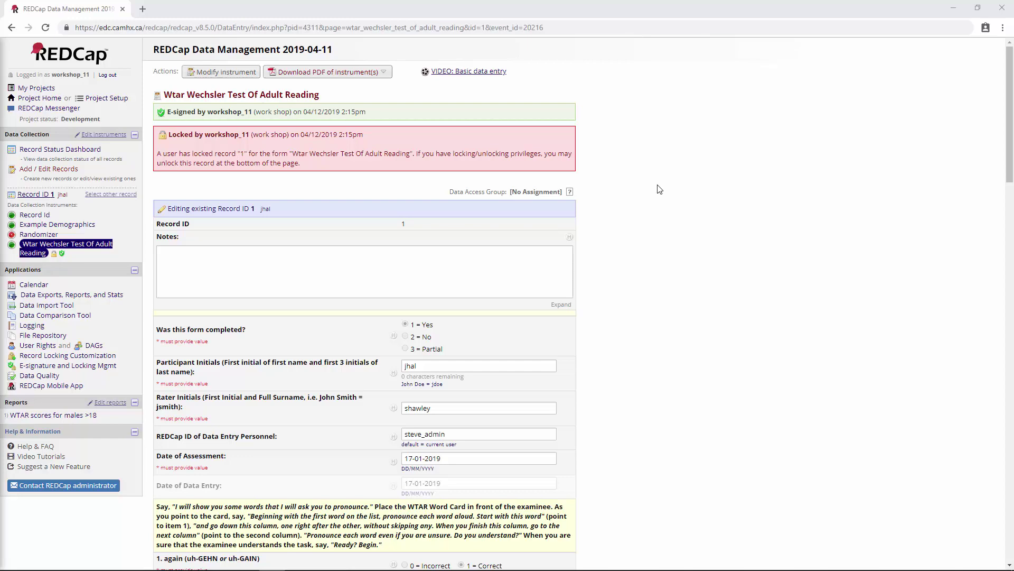
# - Enable the Field Comment Log in Project Setup's additional customizations and save it
pyautogui.scroll(-1, 650, 177)
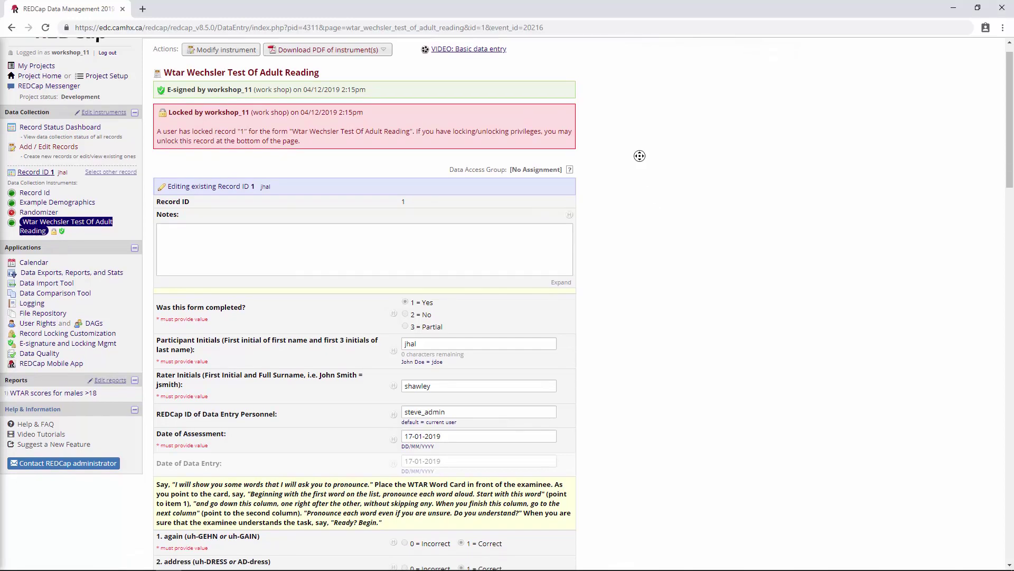
pyautogui.scroll(-20, 641, 158)
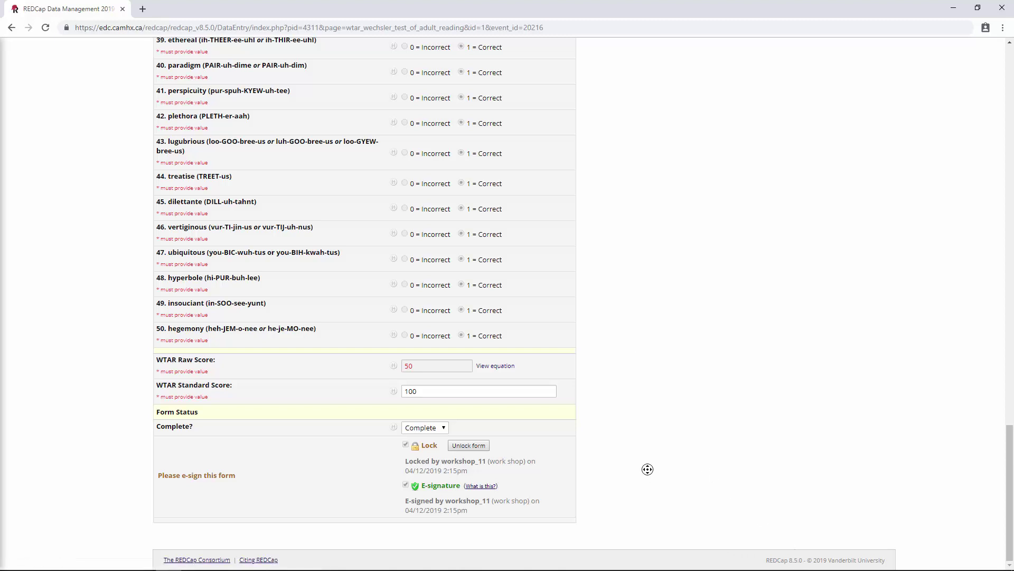
pyautogui.scroll(20, 659, 302)
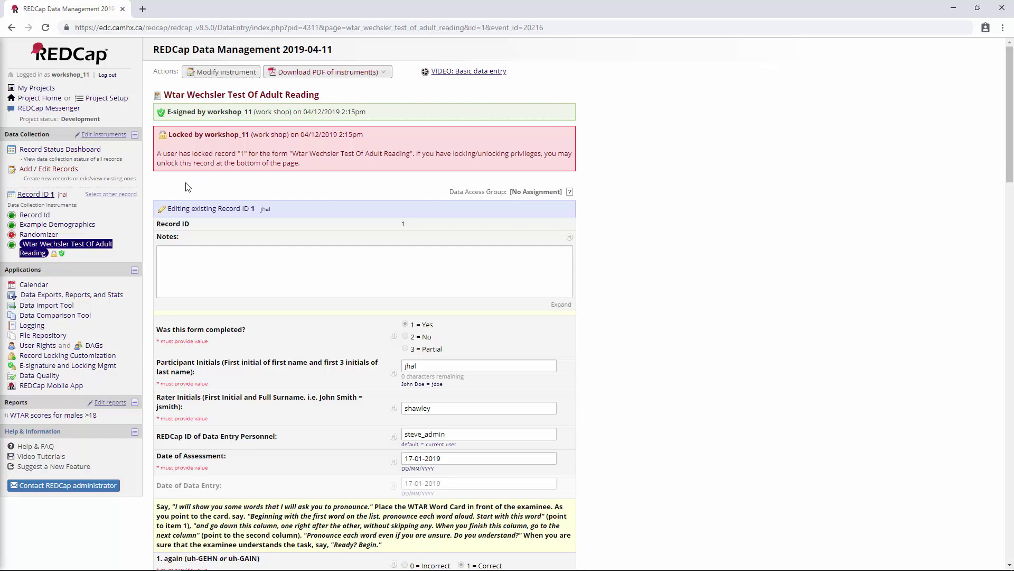
pyautogui.click(116, 99)
pyautogui.scroll(-1, 362, 381)
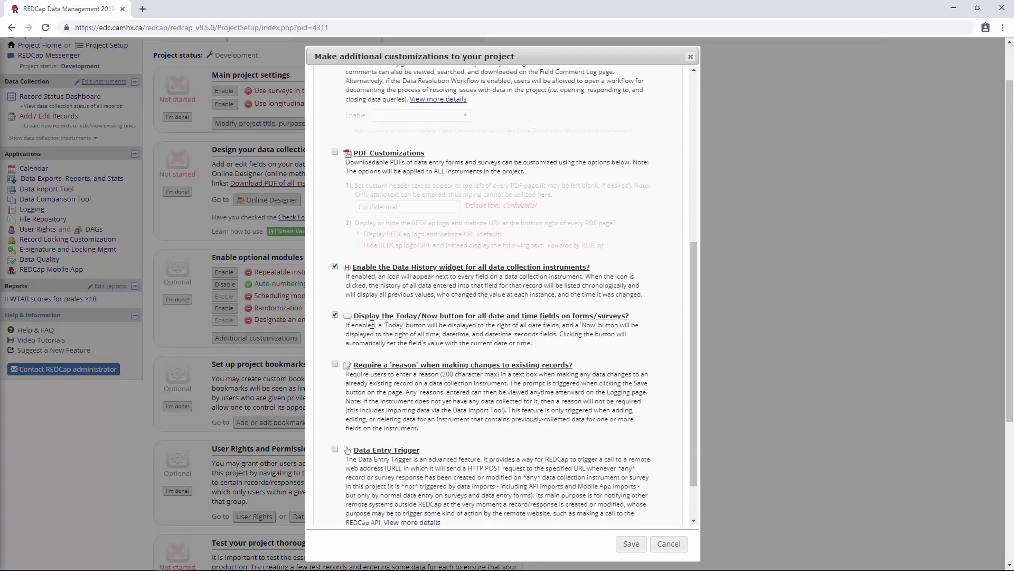
pyautogui.scroll(6, 351, 330)
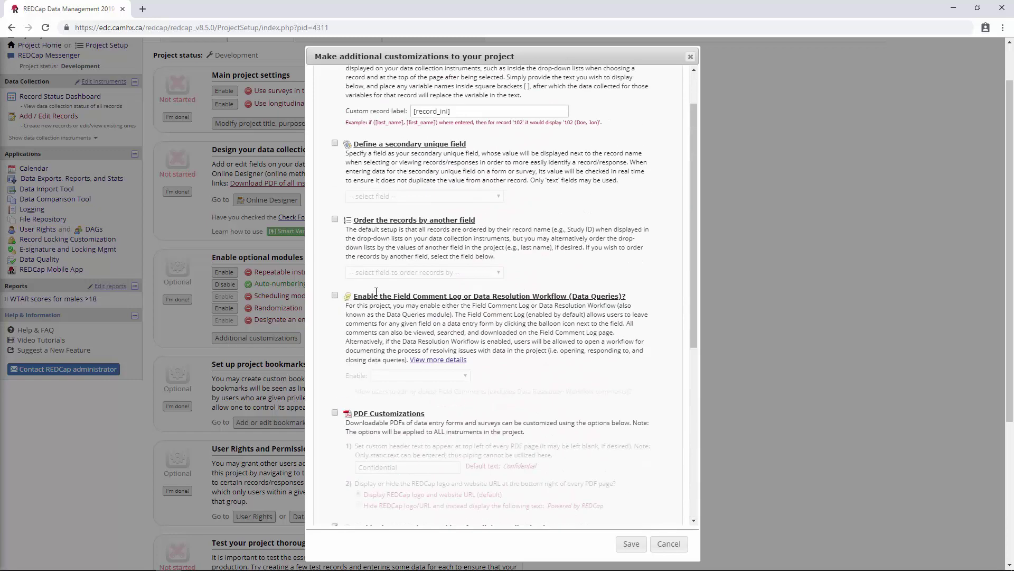
pyautogui.moveTo(353, 298); pyautogui.dragTo(563, 298)
pyautogui.click(515, 310)
pyautogui.moveTo(355, 297); pyautogui.dragTo(464, 310)
pyautogui.click(463, 326)
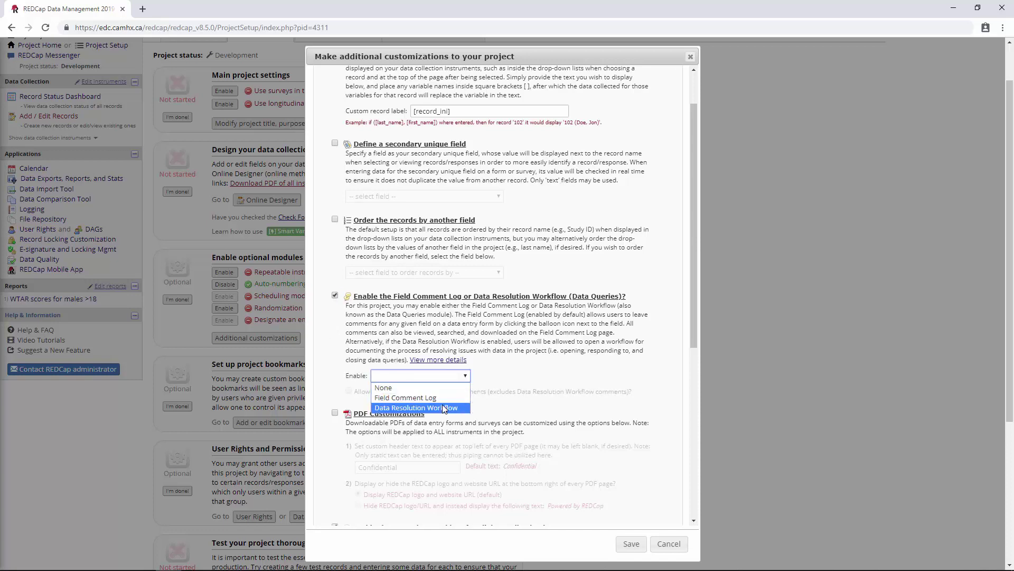
pyautogui.click(404, 398)
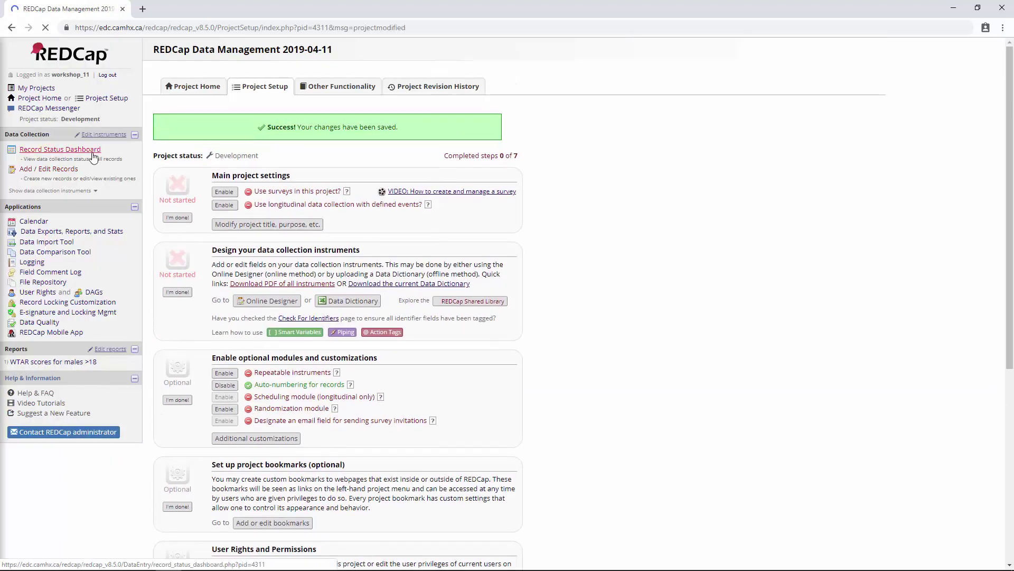
# - Change record 1's Diagnosis on the Example Demographics form from SZ to MDD
pyautogui.click(60, 149)
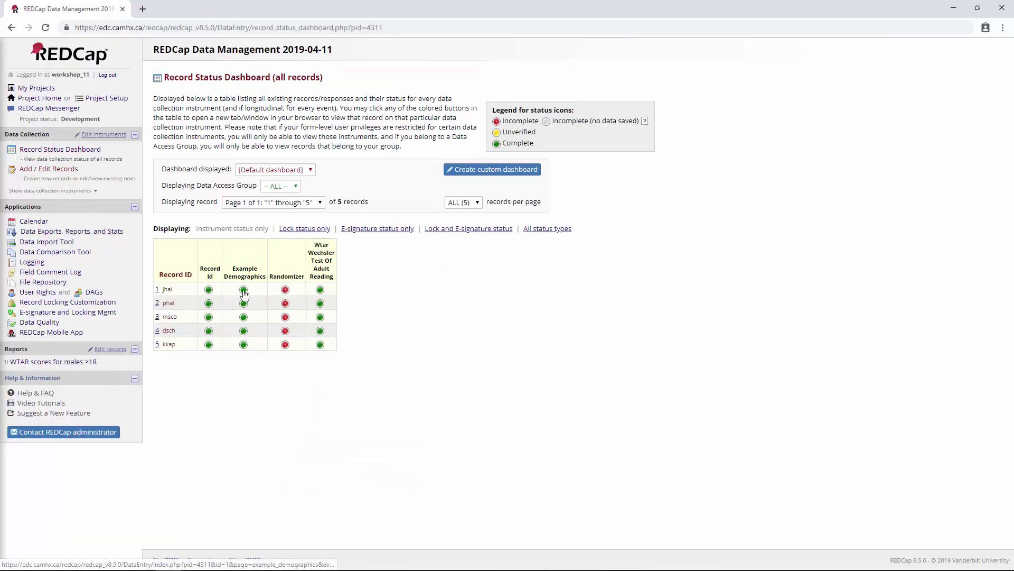
pyautogui.click(242, 290)
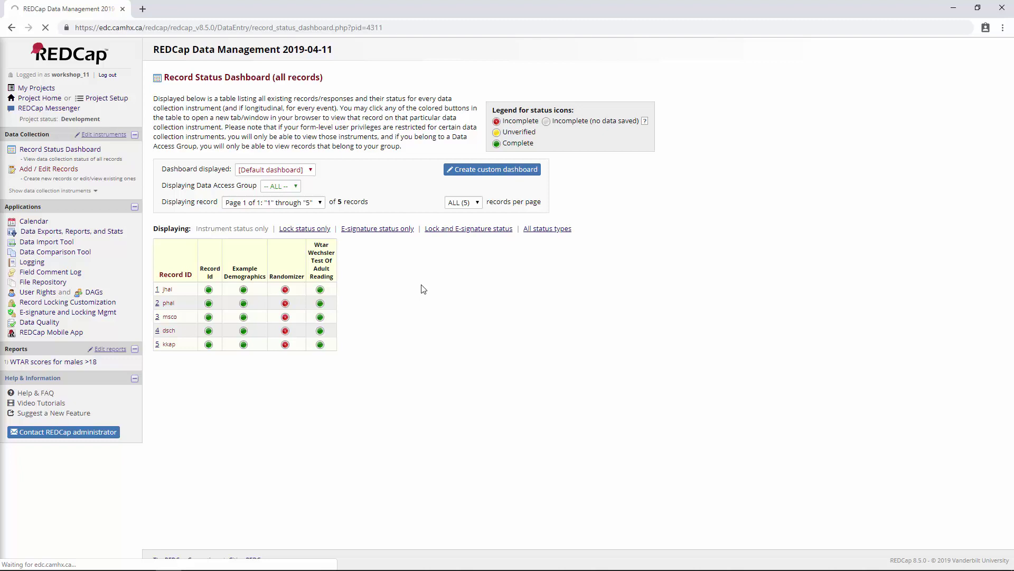
pyautogui.scroll(-1, 341, 241)
pyautogui.scroll(-3, 341, 241)
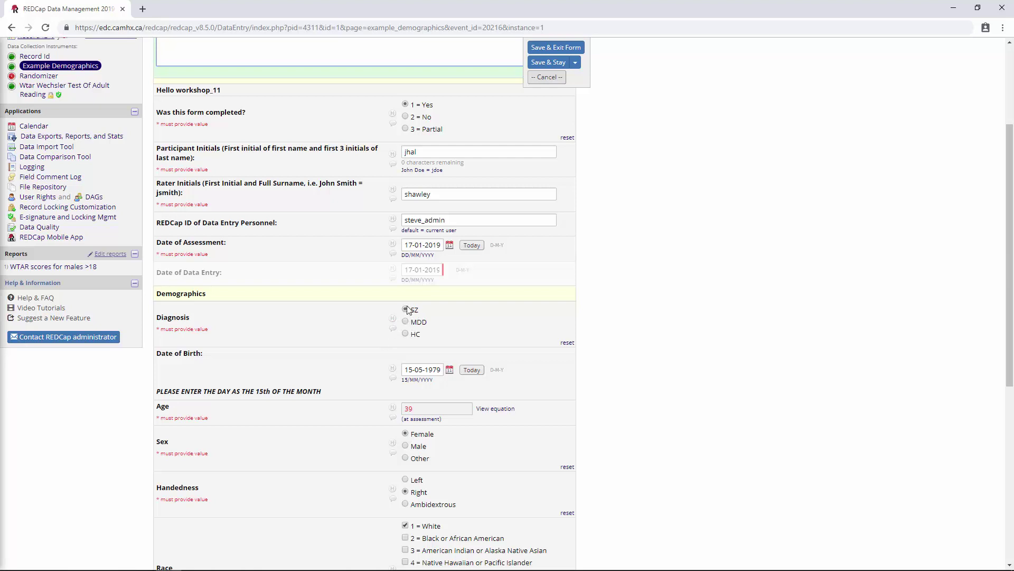
pyautogui.click(406, 323)
pyautogui.click(406, 321)
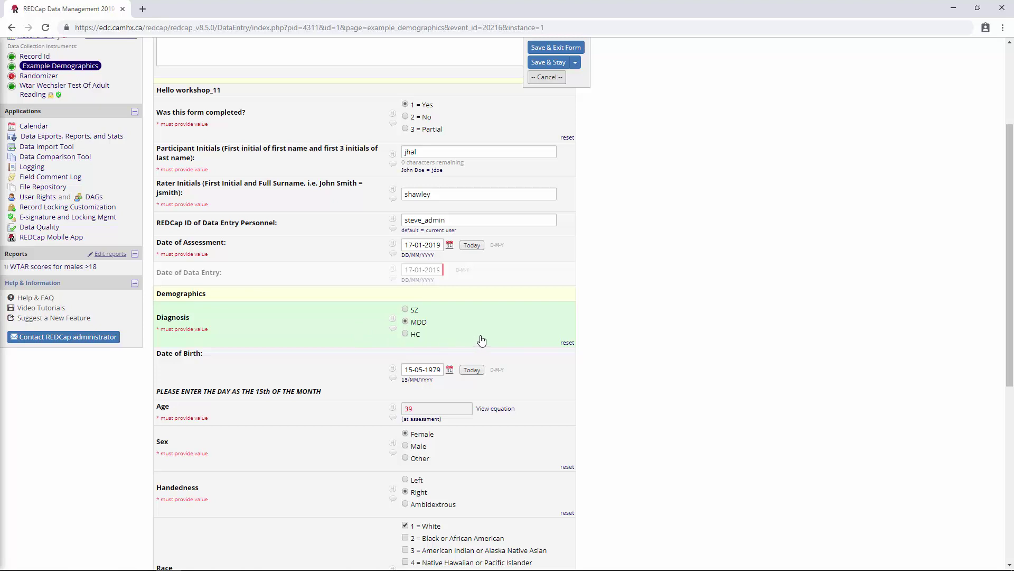
pyautogui.click(554, 70)
# - Log the comment 'Dx was incorrect' on the Diagnosis field
pyautogui.click(393, 334)
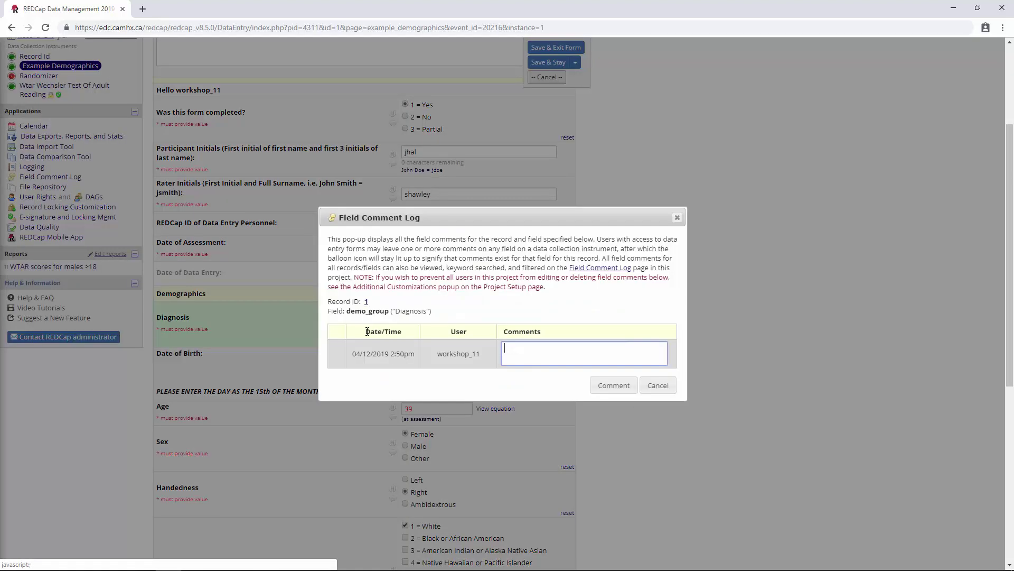
pyautogui.write('Dx was incorrect')
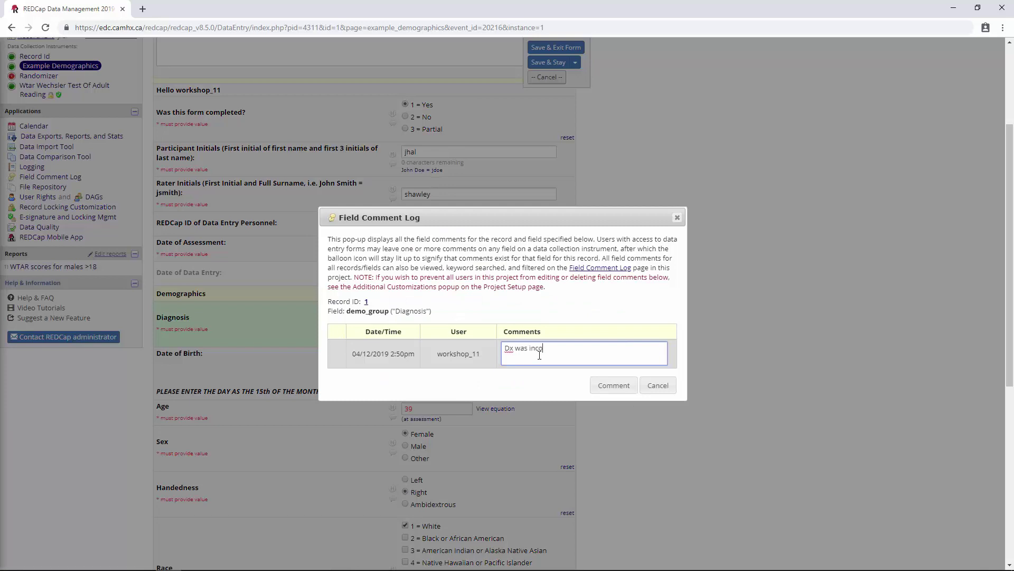
pyautogui.click(614, 385)
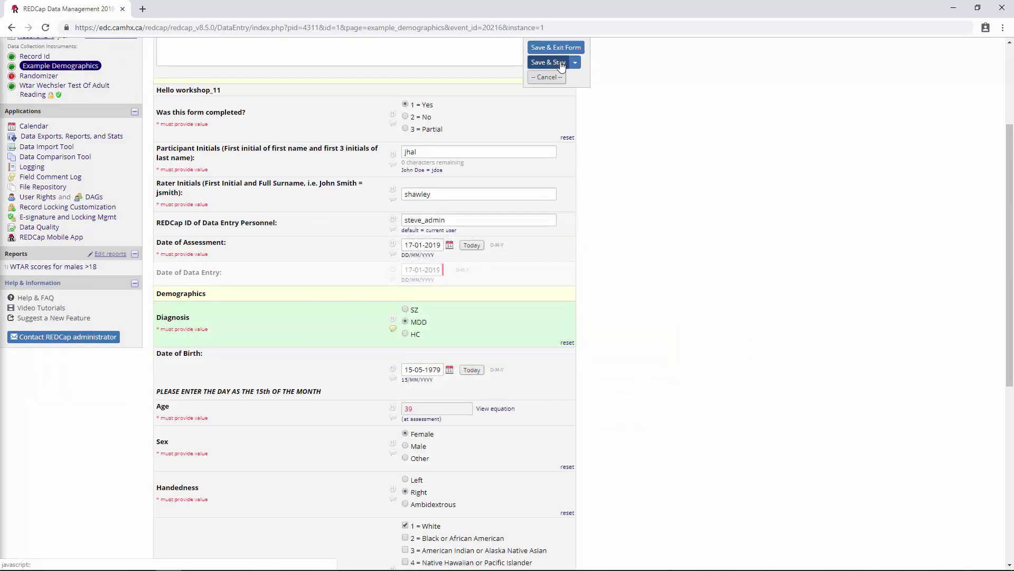
# - Save the form with Save & Stay, then review the Diagnosis comment log and cancel
pyautogui.click(548, 62)
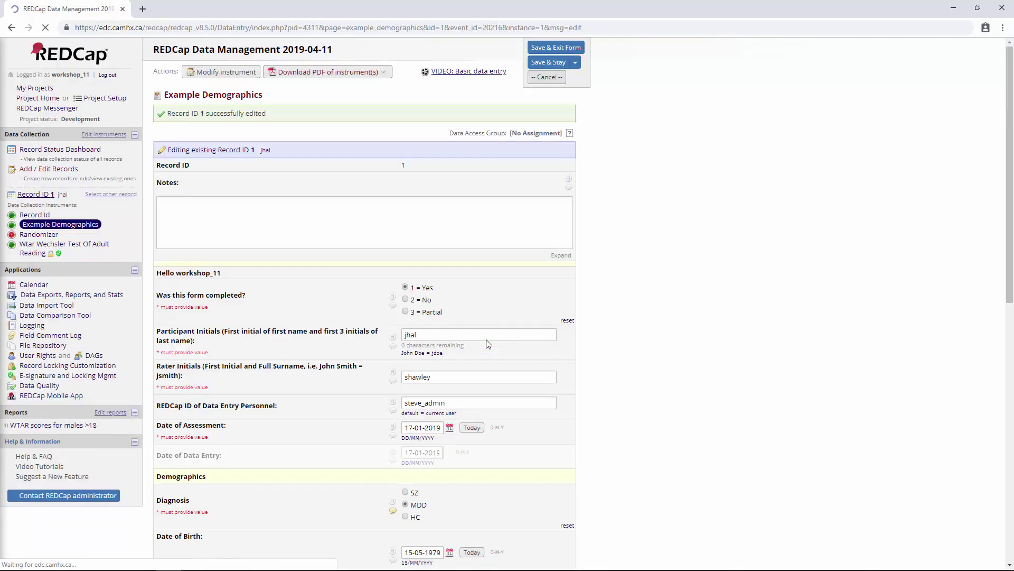
pyautogui.scroll(-1, 604, 324)
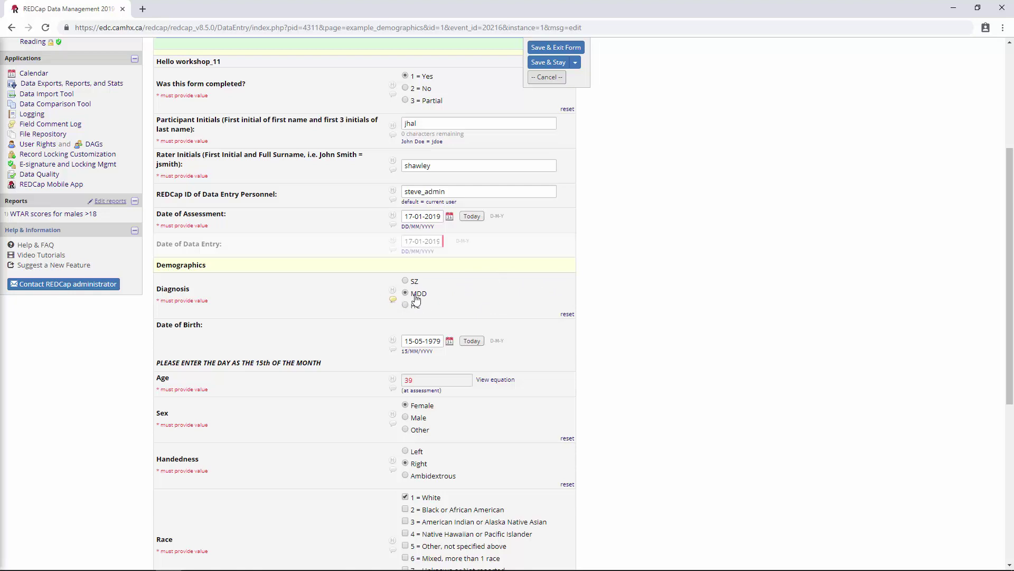
pyautogui.scroll(-1, 343, 317)
pyautogui.scroll(-3, 365, 496)
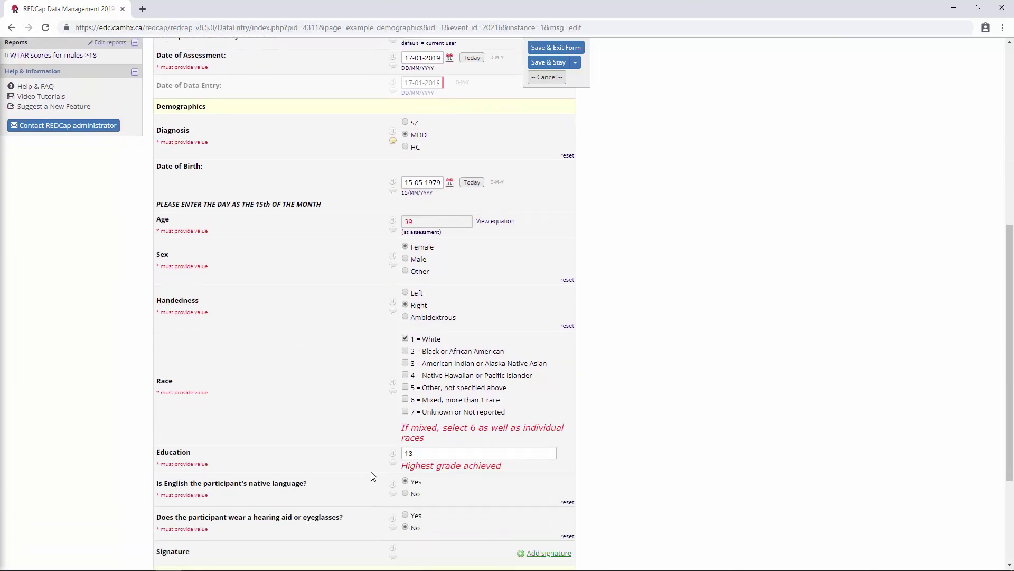
pyautogui.scroll(5, 369, 473)
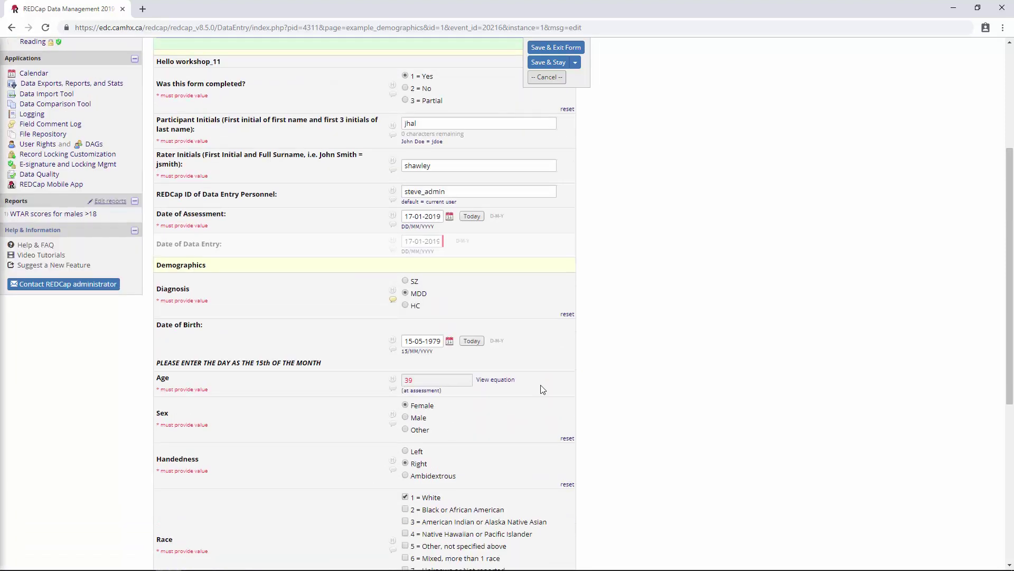
pyautogui.click(394, 301)
pyautogui.click(670, 398)
pyautogui.scroll(-1, 623, 240)
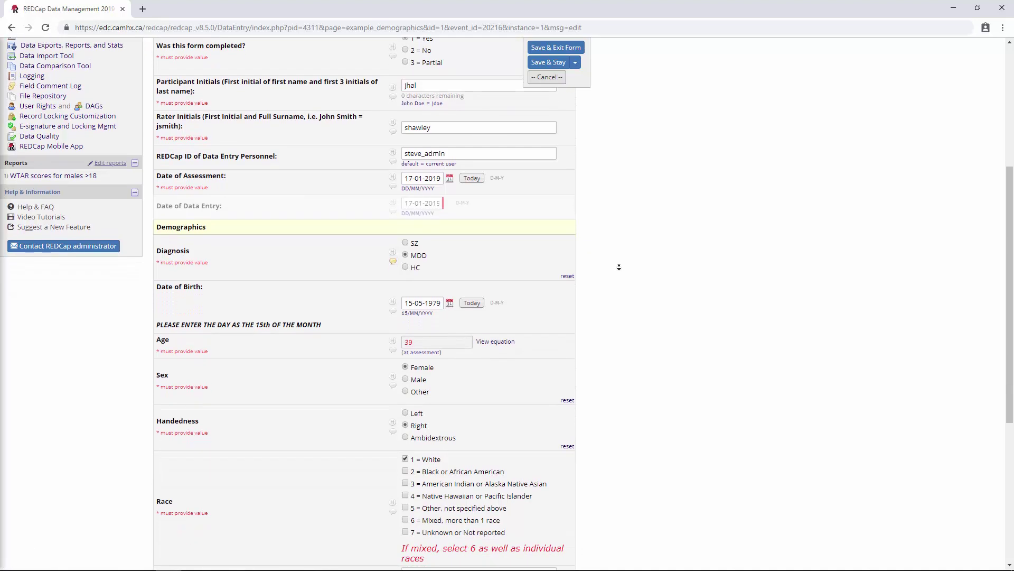
pyautogui.click(393, 229)
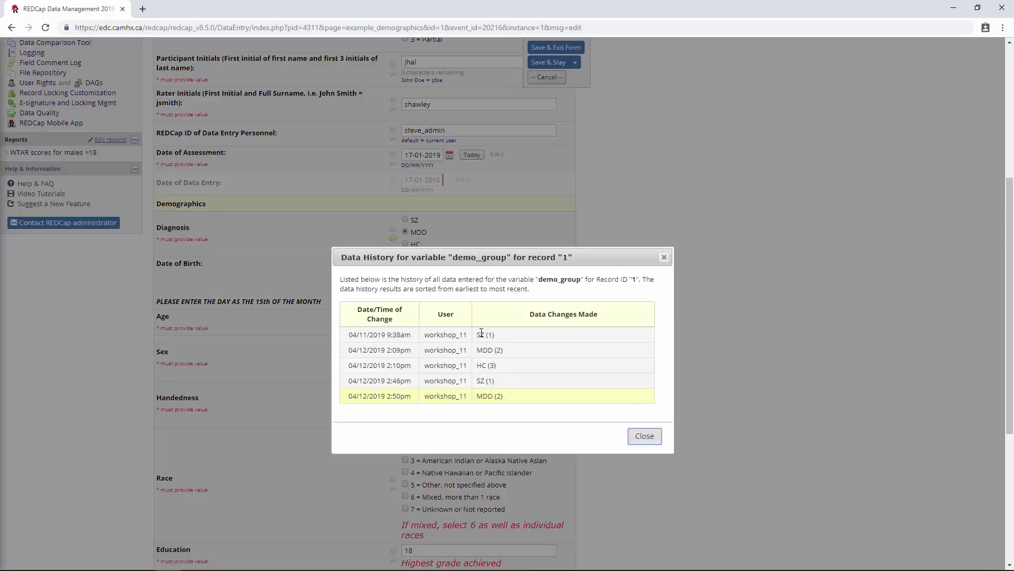
pyautogui.click(645, 439)
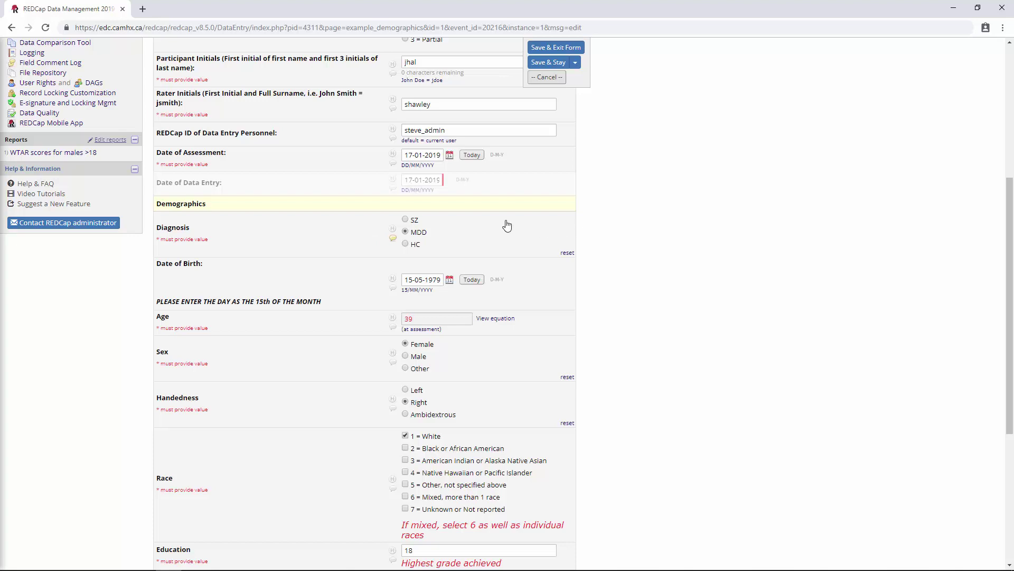
# - Scroll through record 1's Example Demographics form down to the Race field
pyautogui.scroll(3, 647, 354)
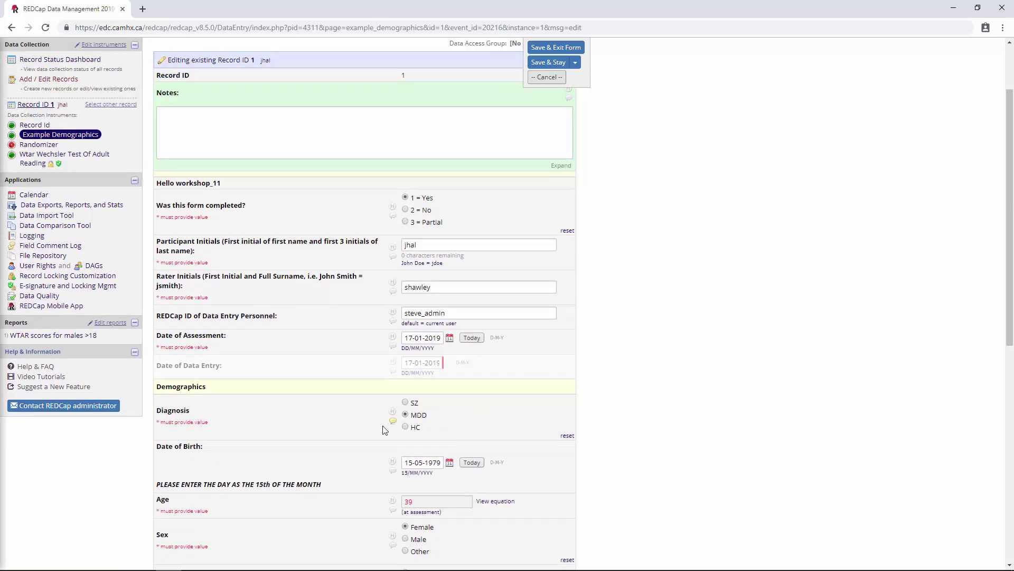
pyautogui.scroll(2, 645, 338)
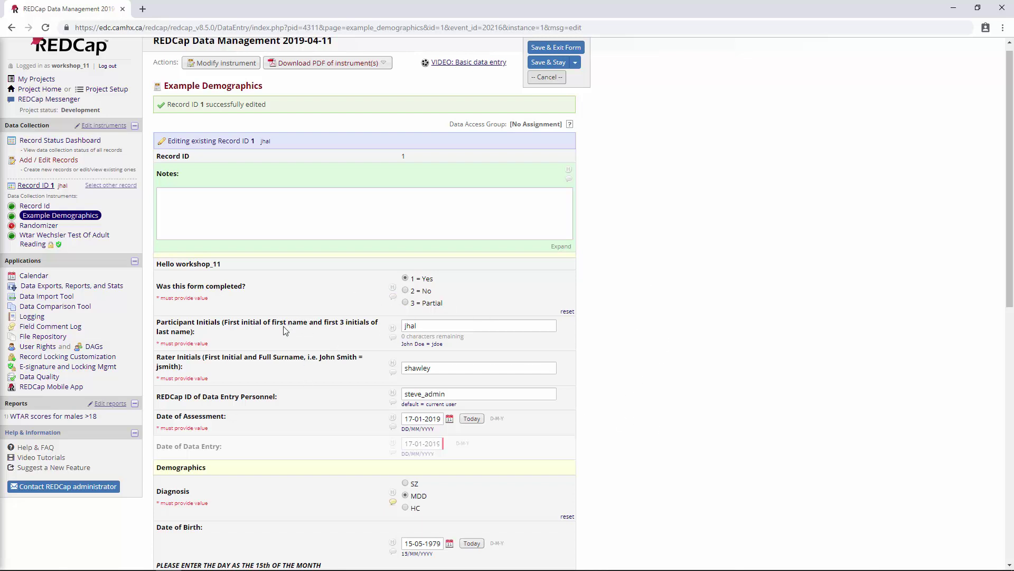
pyautogui.scroll(-2, 280, 335)
pyautogui.scroll(-2, 248, 368)
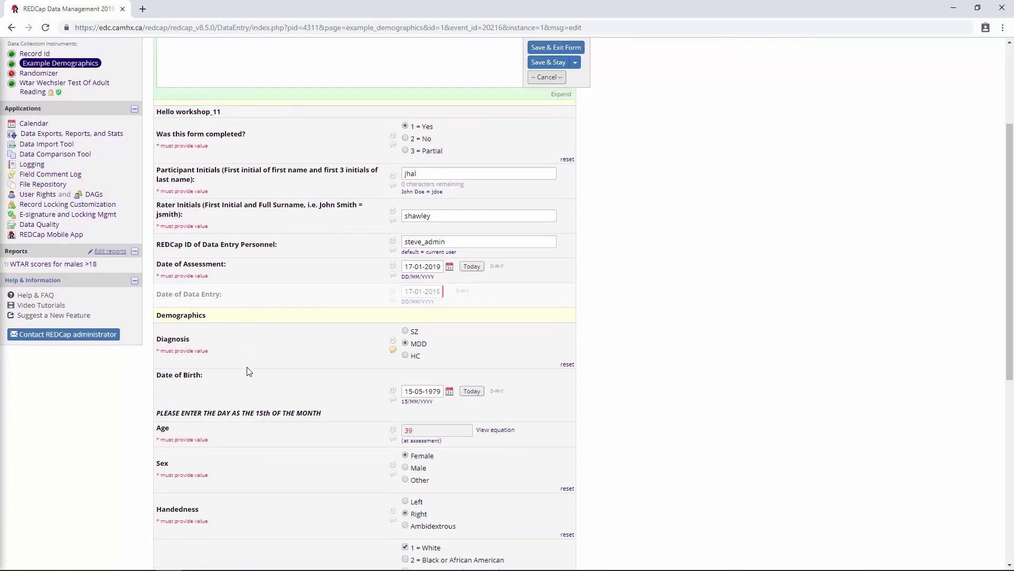
pyautogui.scroll(3, 285, 301)
pyautogui.scroll(1, 283, 302)
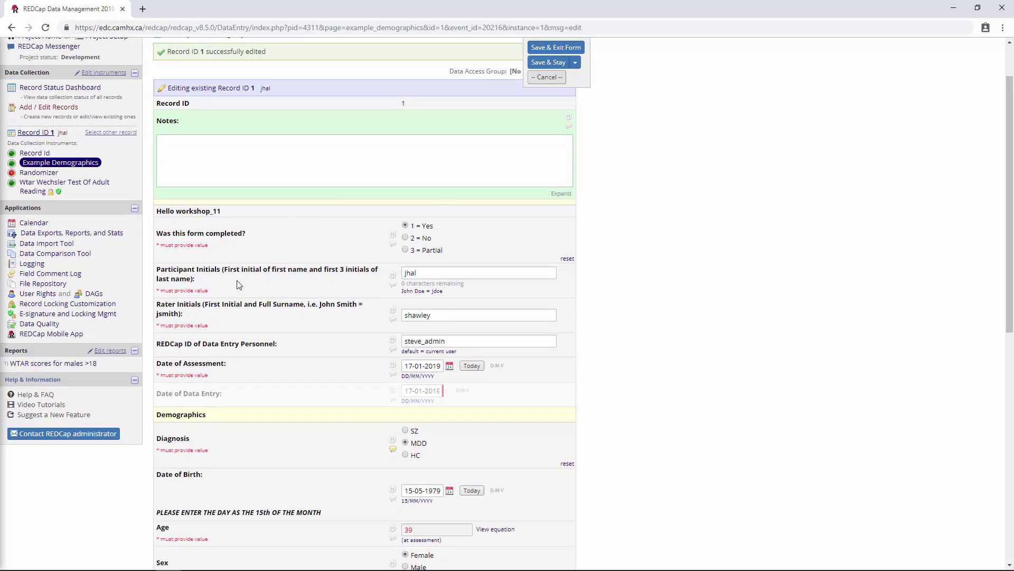
pyautogui.scroll(-9, 238, 285)
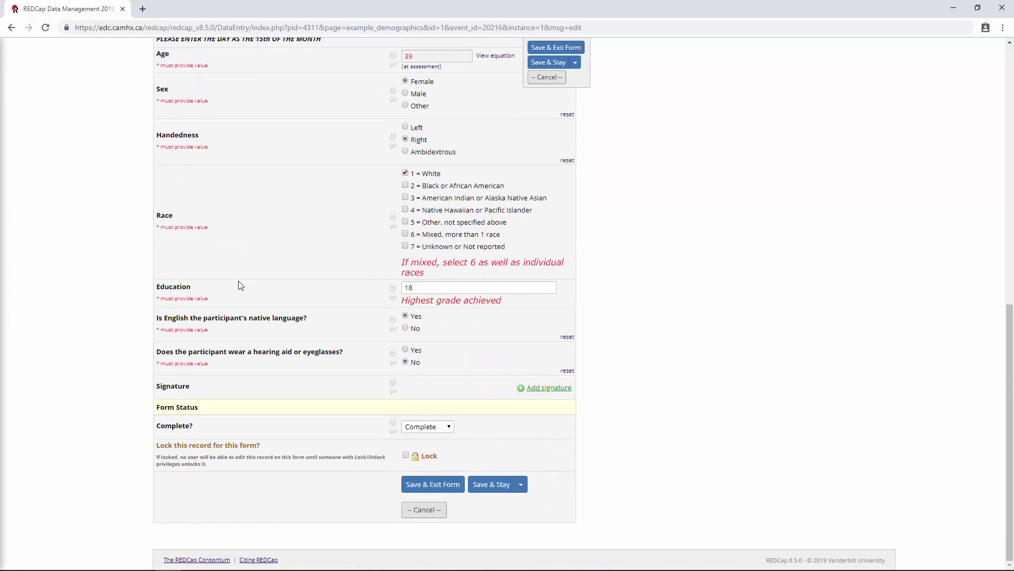
pyautogui.scroll(7, 238, 286)
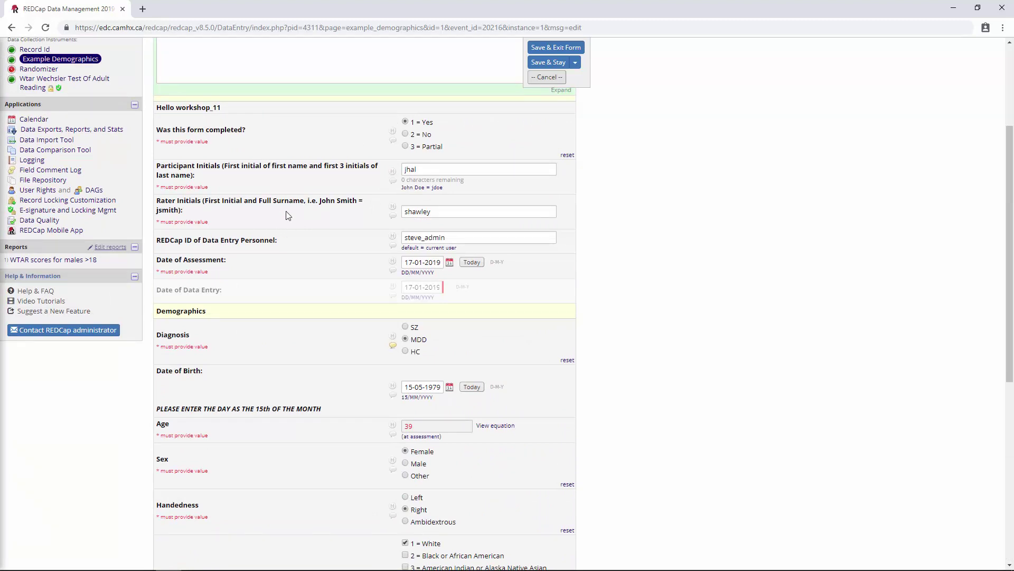
pyautogui.scroll(2, 286, 215)
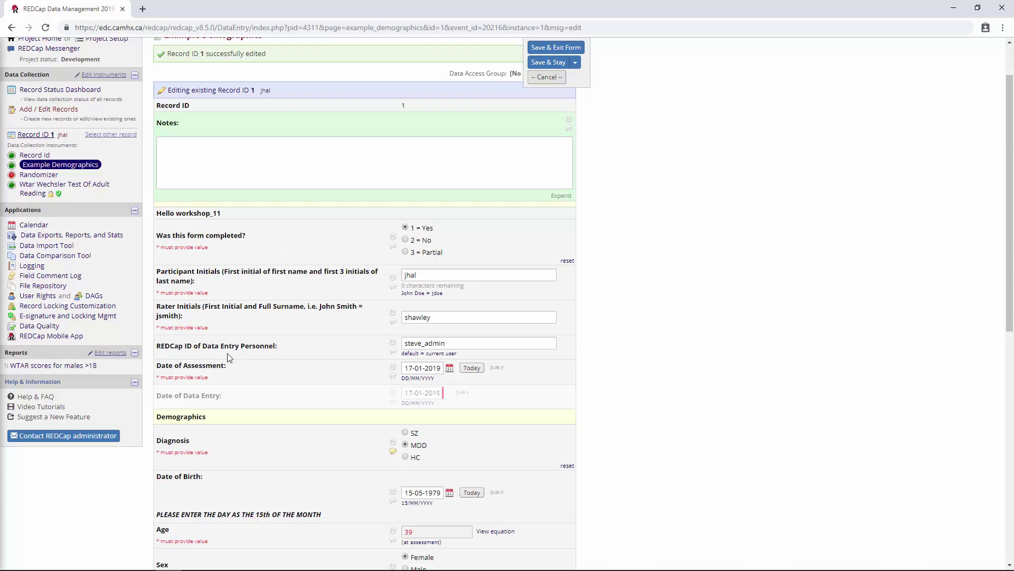
pyautogui.scroll(-4, 297, 291)
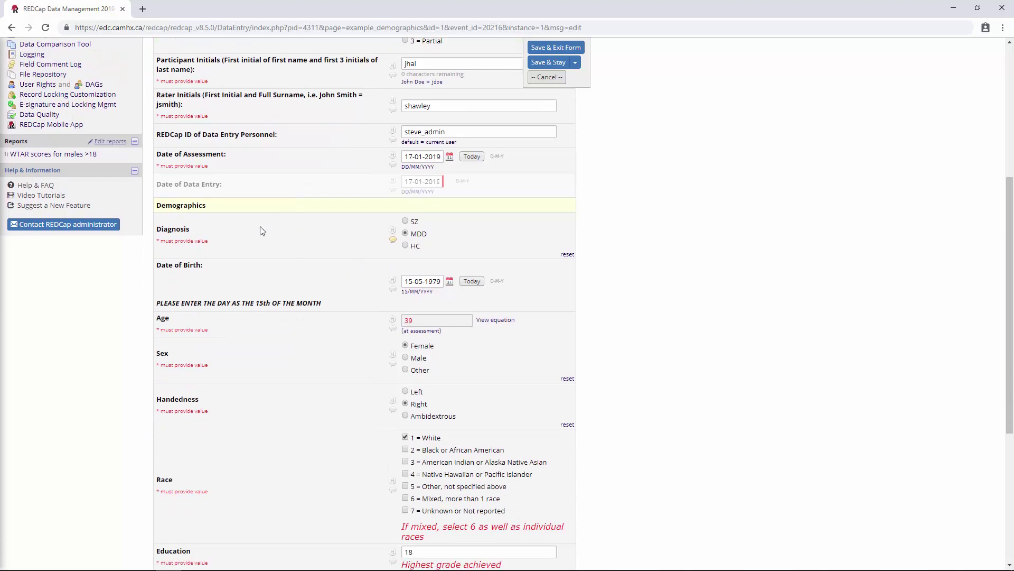
pyautogui.scroll(3, 326, 226)
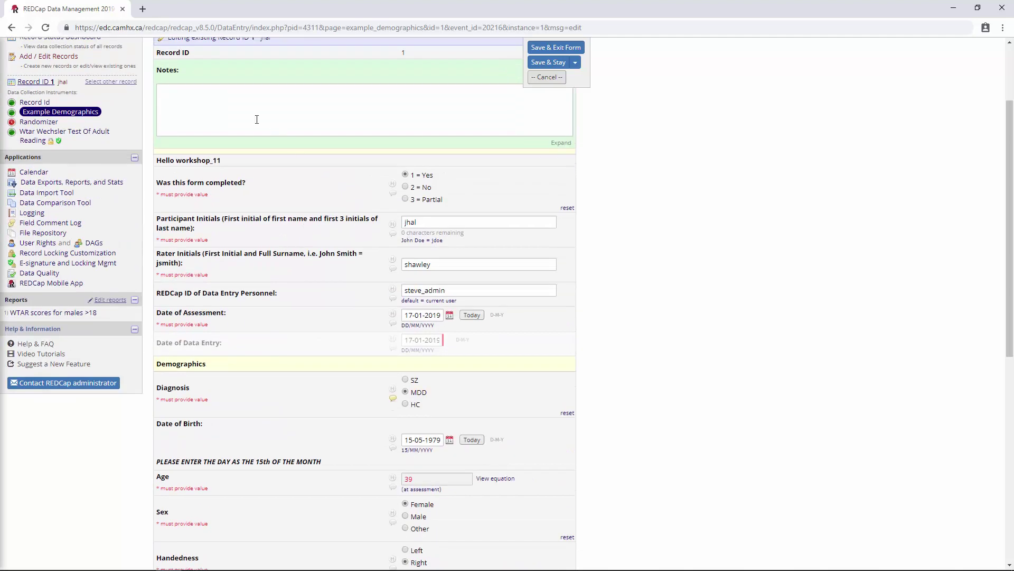
pyautogui.scroll(2, 460, 185)
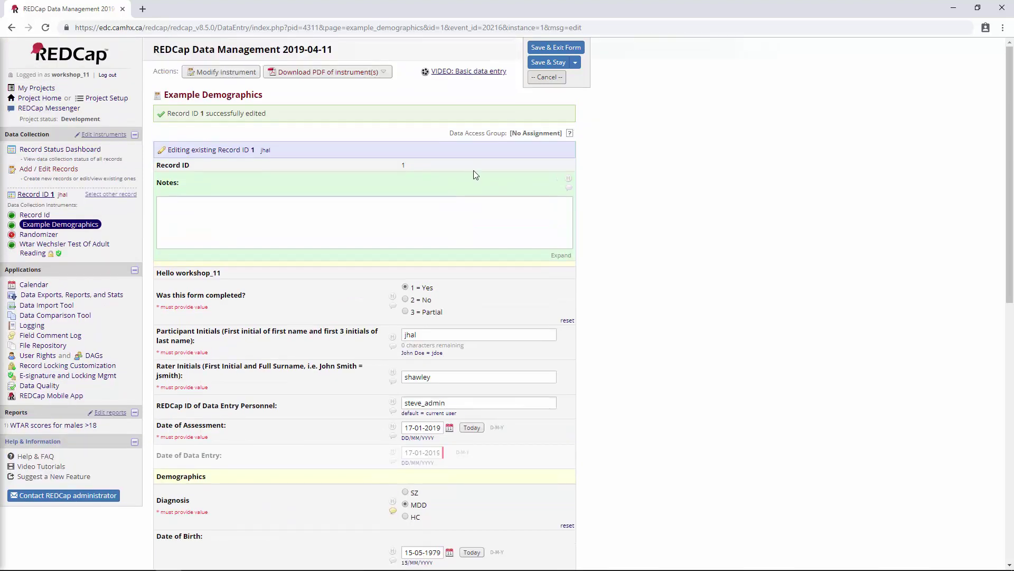
pyautogui.click(209, 233)
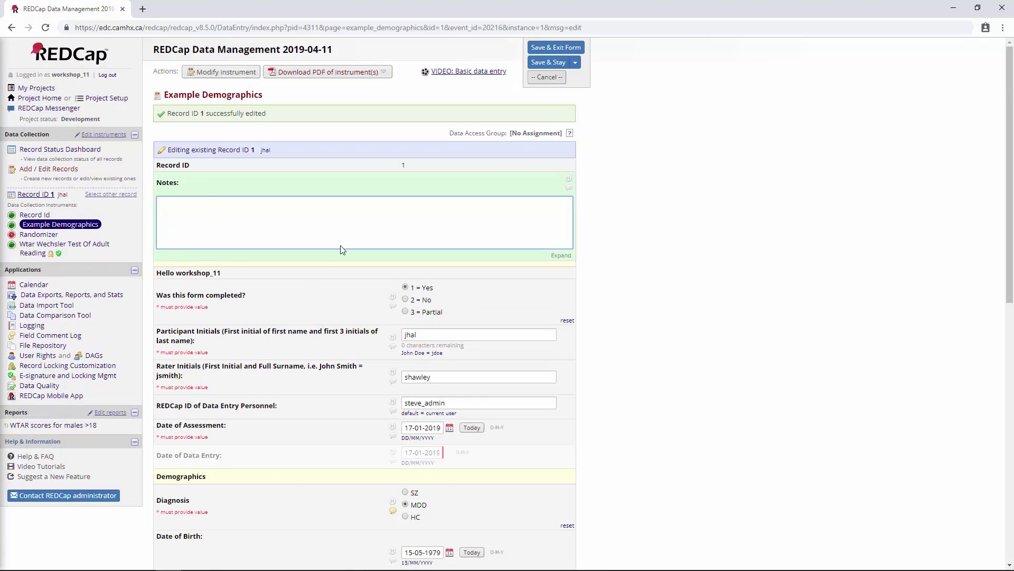
pyautogui.scroll(-6, 346, 266)
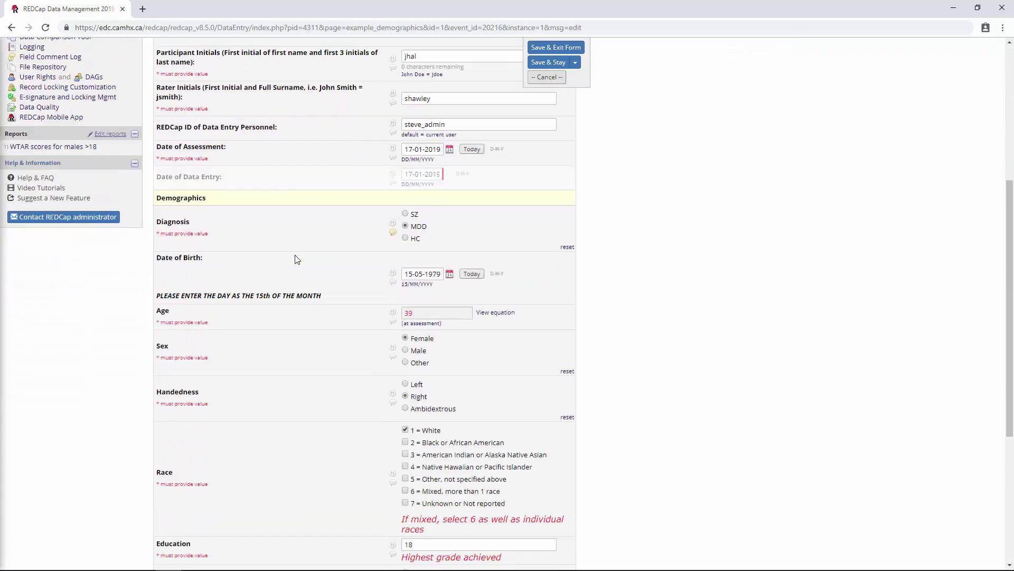
pyautogui.scroll(-2, 211, 343)
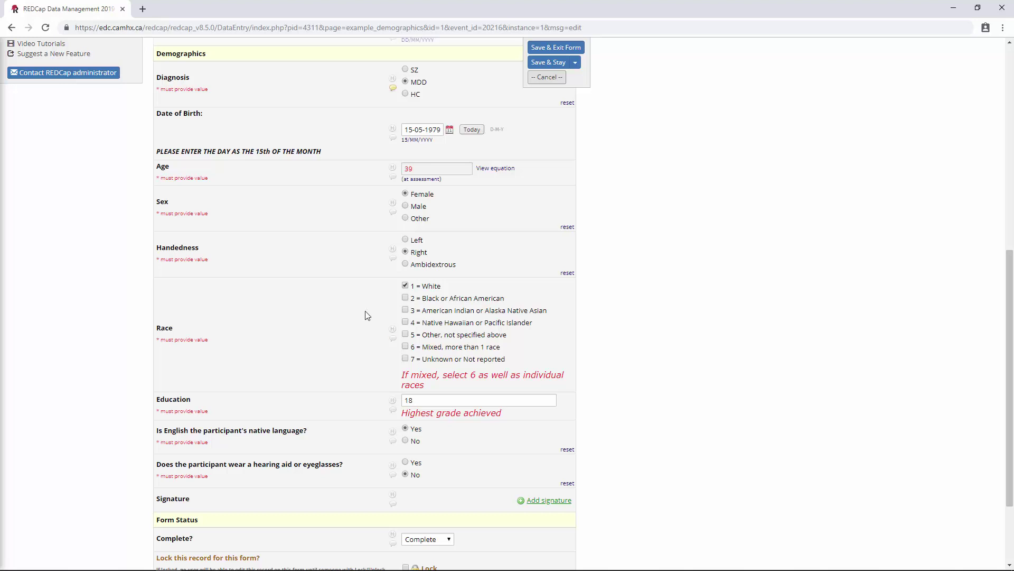
# - Comment 'You forgot to include XX race' on the Race field
pyautogui.click(393, 338)
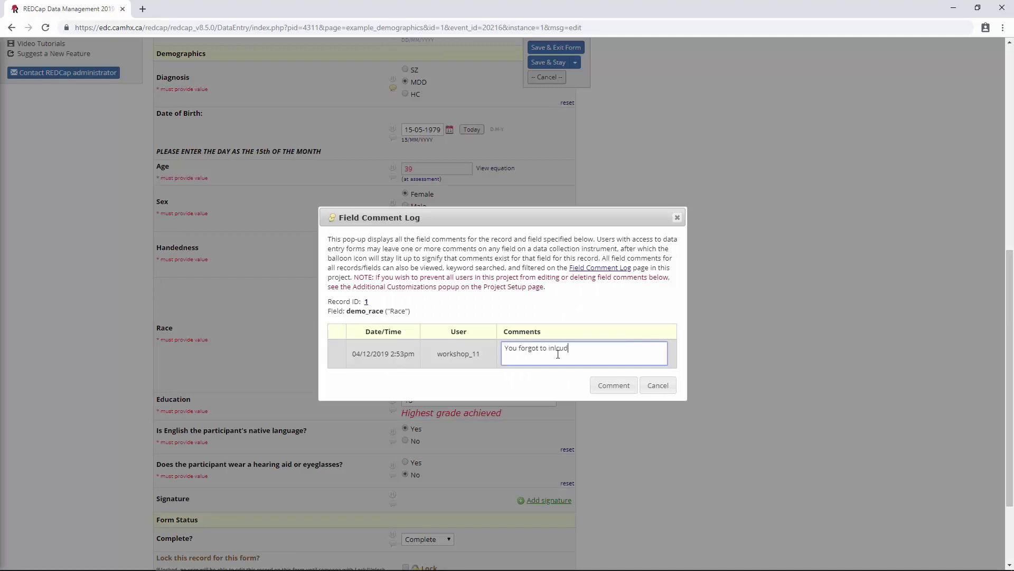
pyautogui.write('e')
pyautogui.press('BackSpace')
pyautogui.press('BackSpace')
pyautogui.click(593, 389)
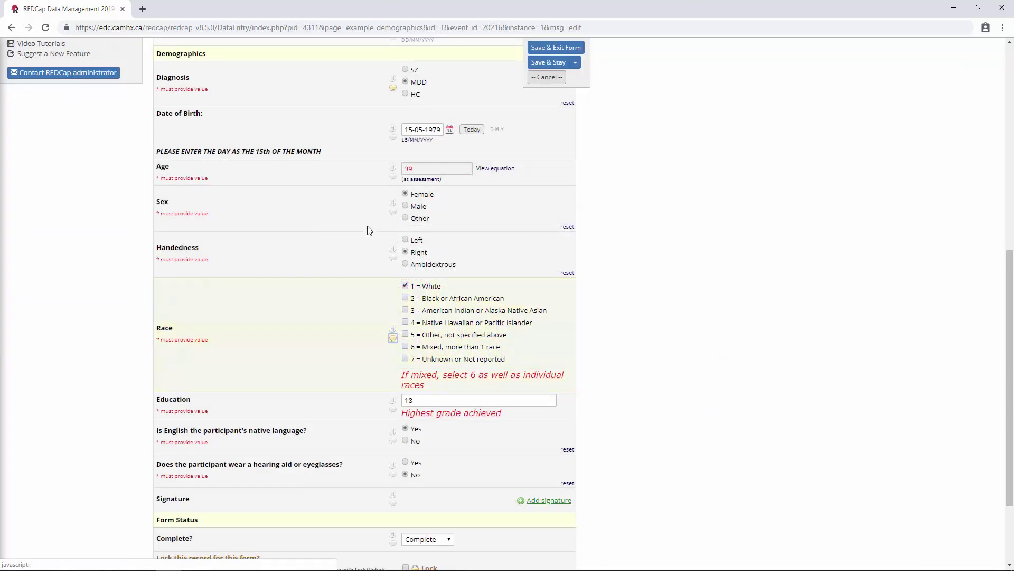
# - Open the project's Field Comment Log page from the left menu
pyautogui.scroll(-2, 375, 232)
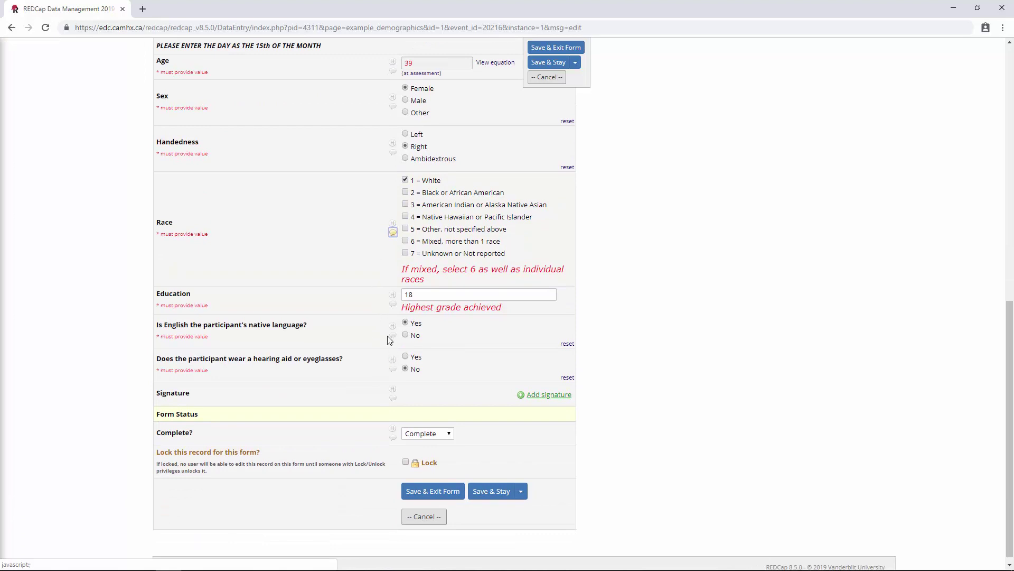
pyautogui.scroll(4, 664, 362)
pyautogui.scroll(4, 672, 317)
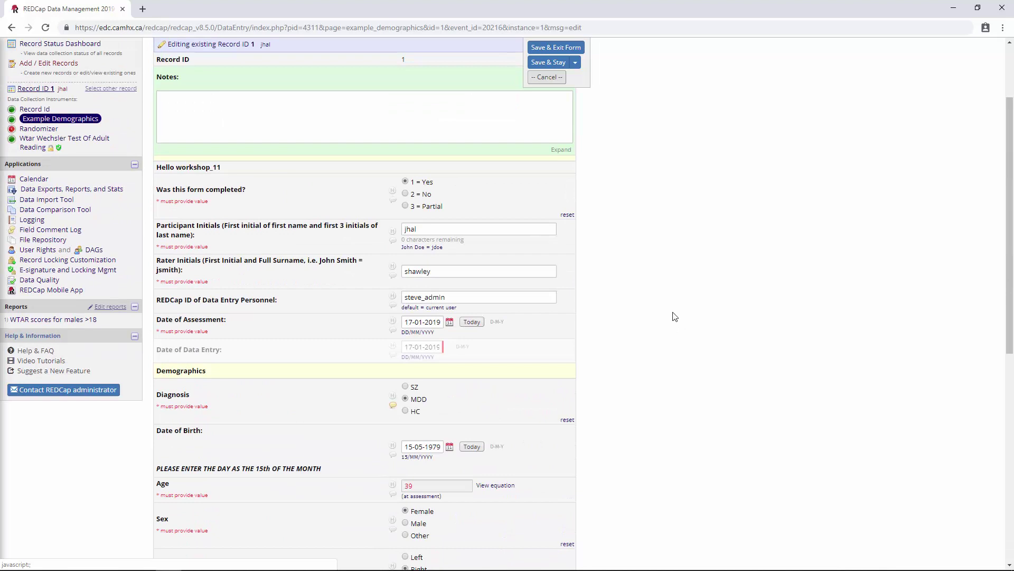
pyautogui.click(29, 231)
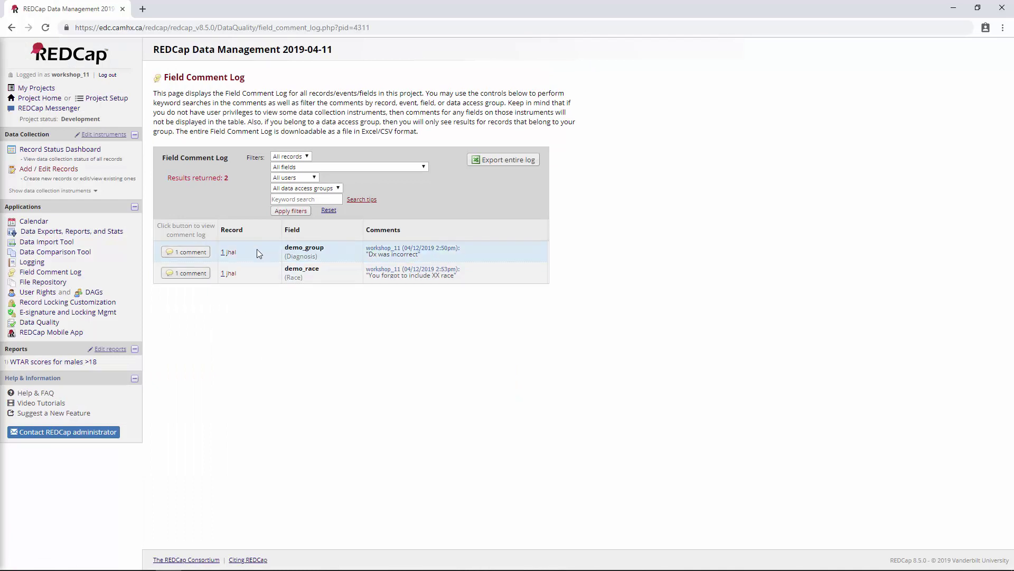
pyautogui.click(202, 254)
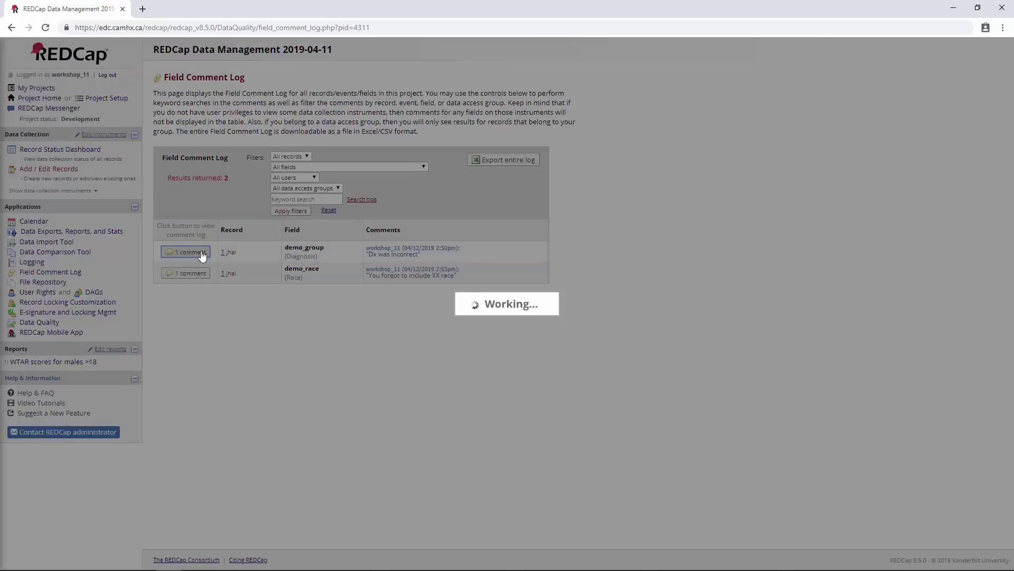
pyautogui.click(666, 401)
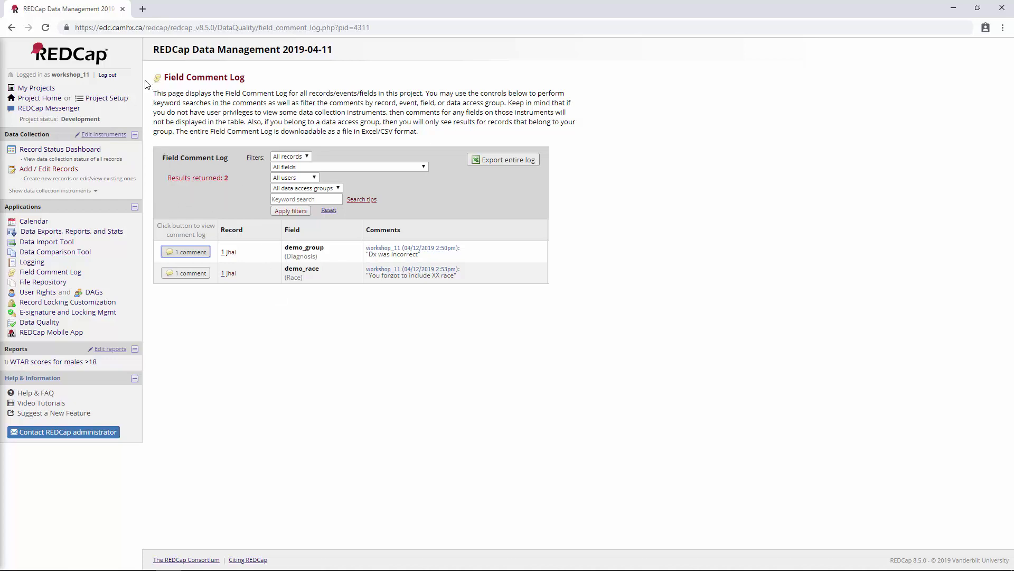
# - Set additional customizations to Data Resolution Workflow, save, and dismiss its instructions
pyautogui.click(105, 99)
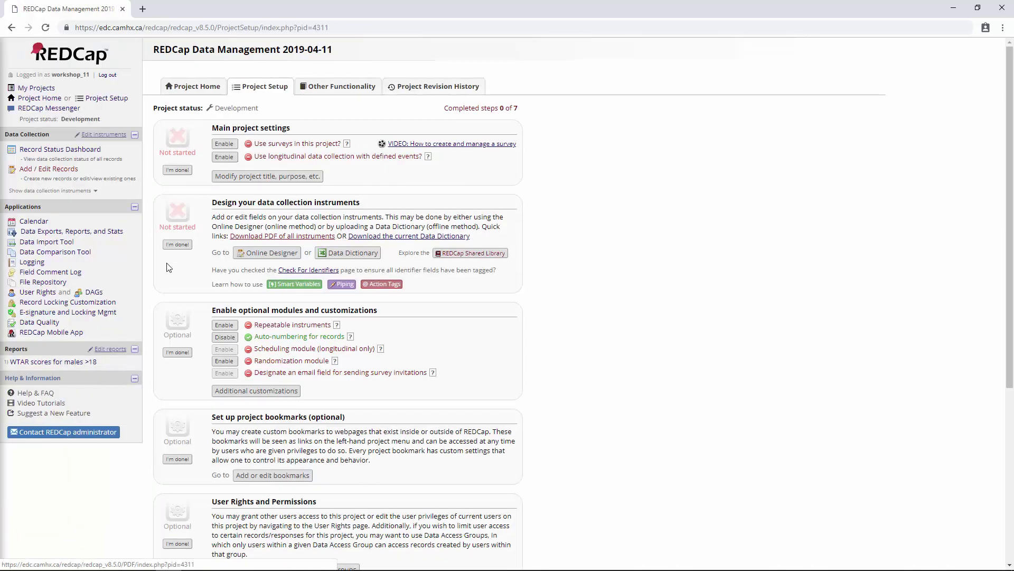
pyautogui.click(229, 394)
pyautogui.scroll(-2, 526, 302)
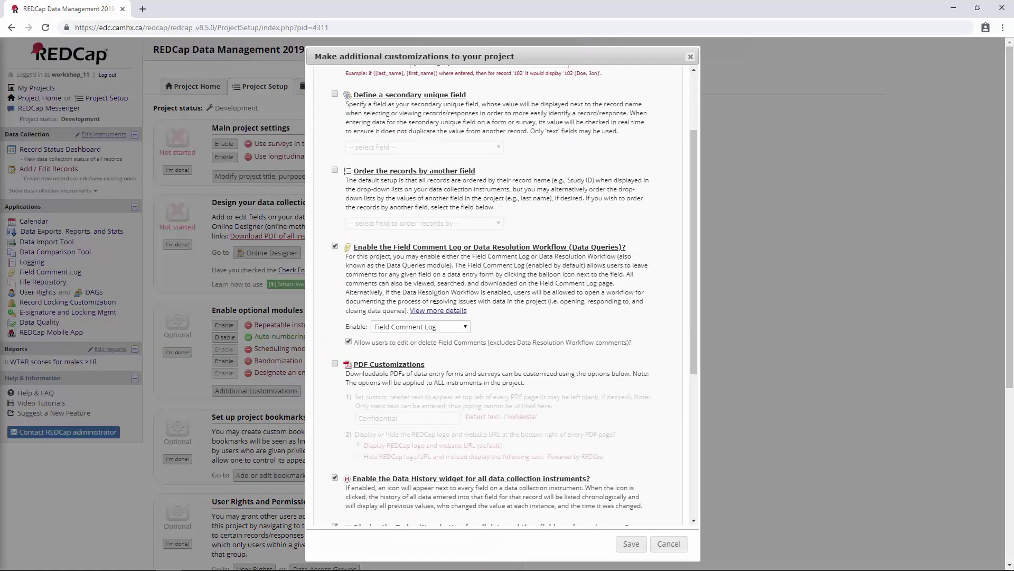
pyautogui.click(397, 327)
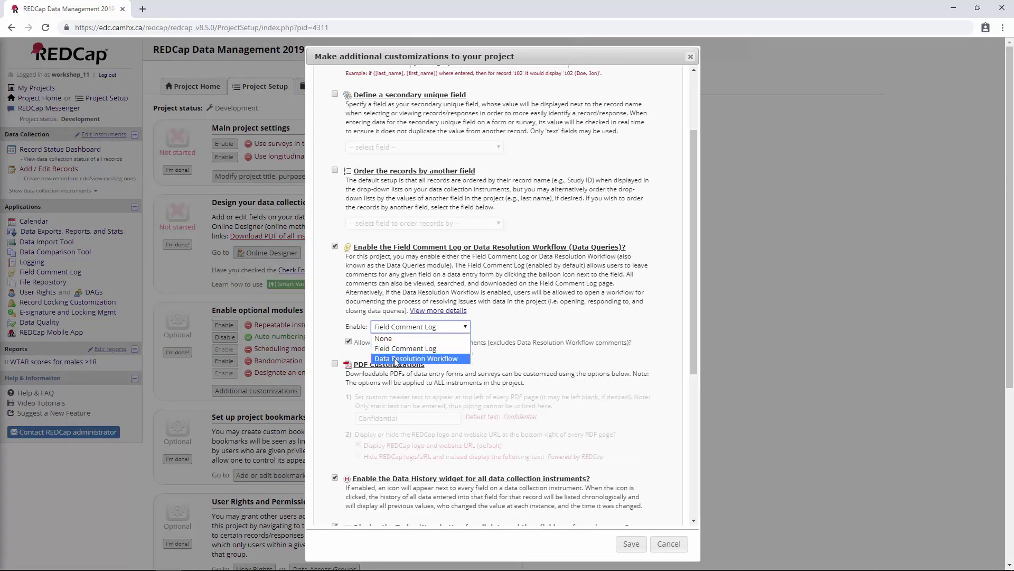
pyautogui.click(459, 358)
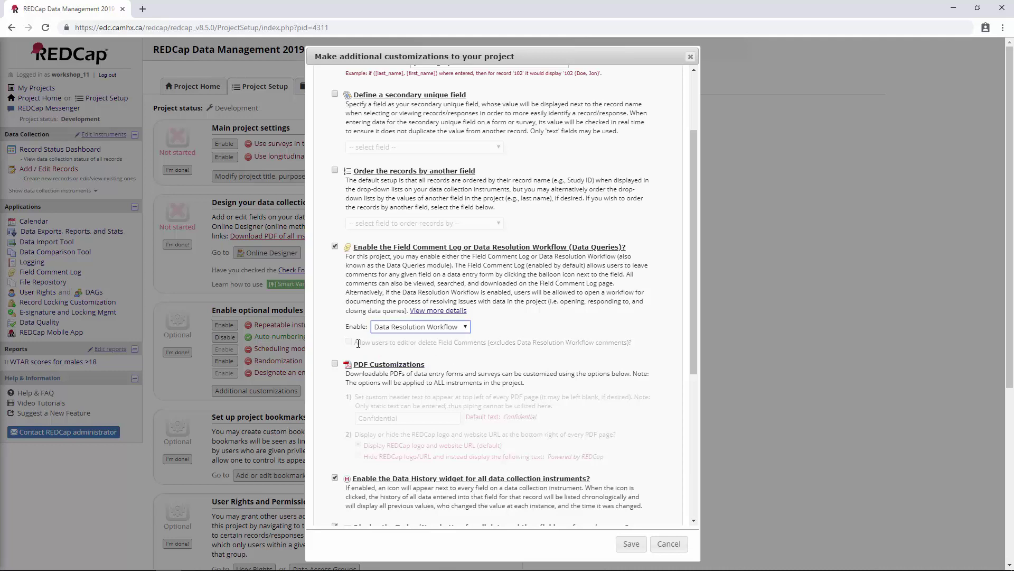
pyautogui.moveTo(358, 344); pyautogui.dragTo(497, 344)
pyautogui.click(409, 344)
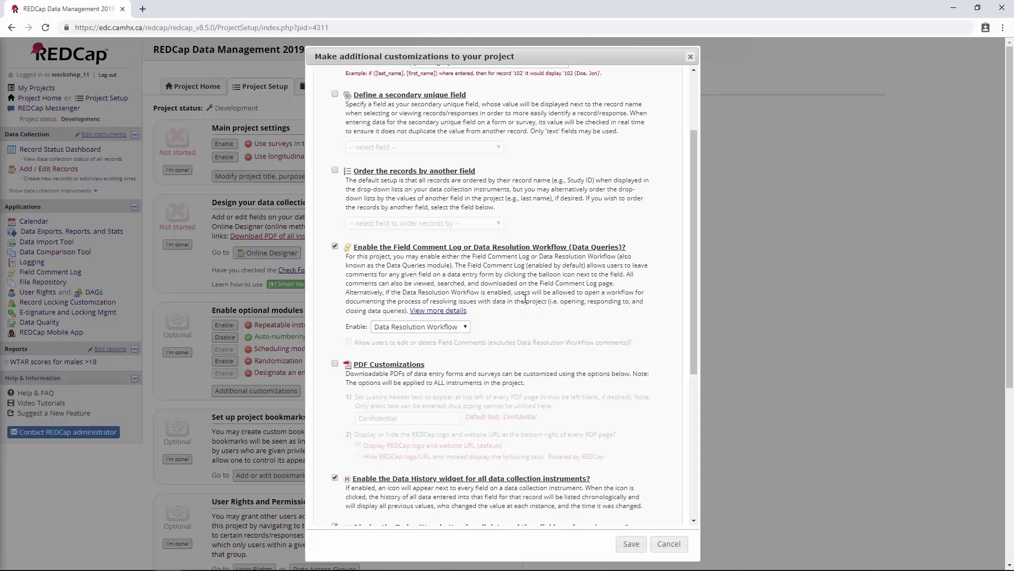
pyautogui.click(631, 545)
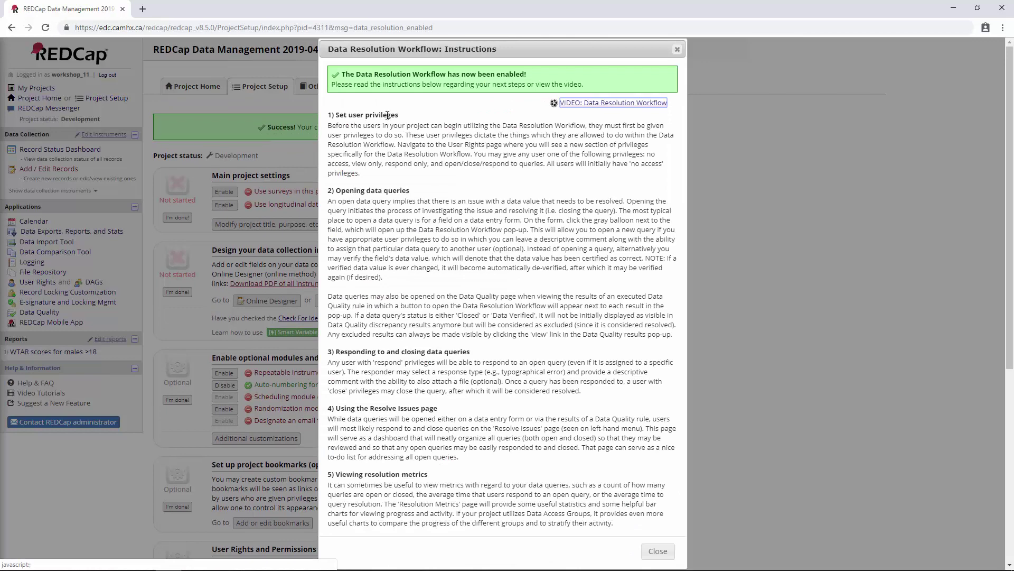
pyautogui.scroll(-3, 384, 189)
pyautogui.scroll(3, 475, 281)
pyautogui.click(657, 551)
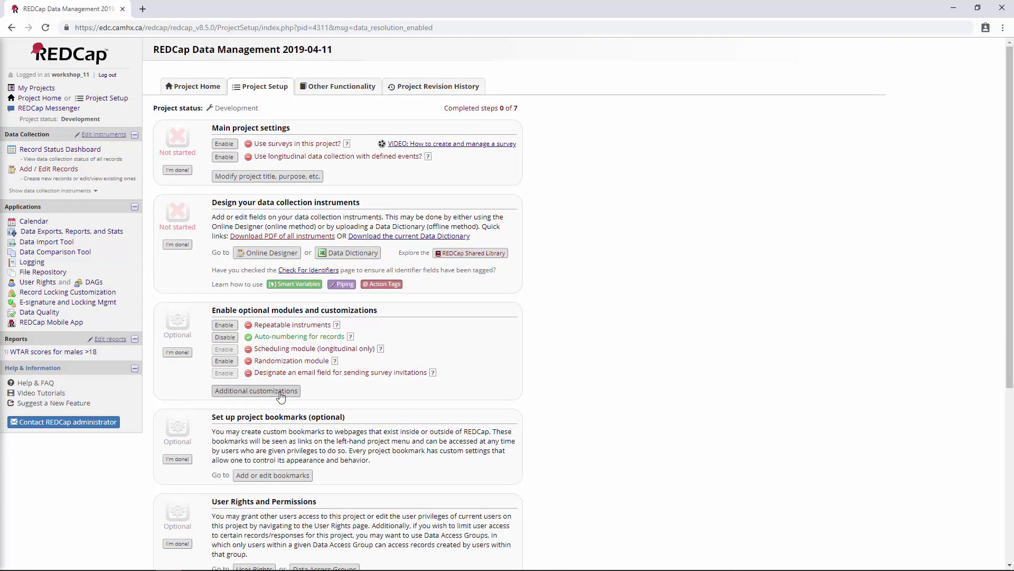
# - Open the workshop user's privilege editor from the User Rights page
pyautogui.click(27, 281)
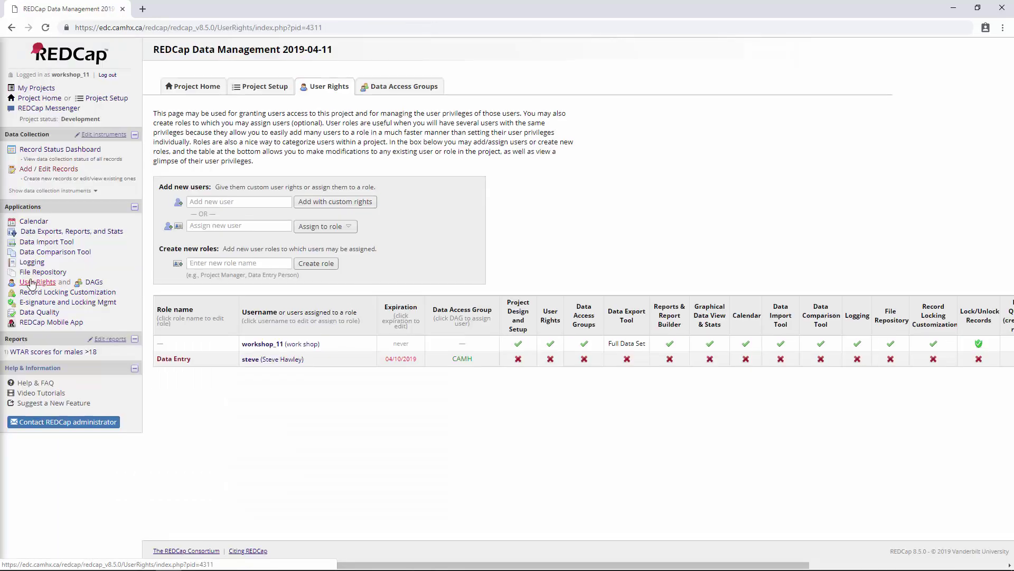
pyautogui.click(288, 344)
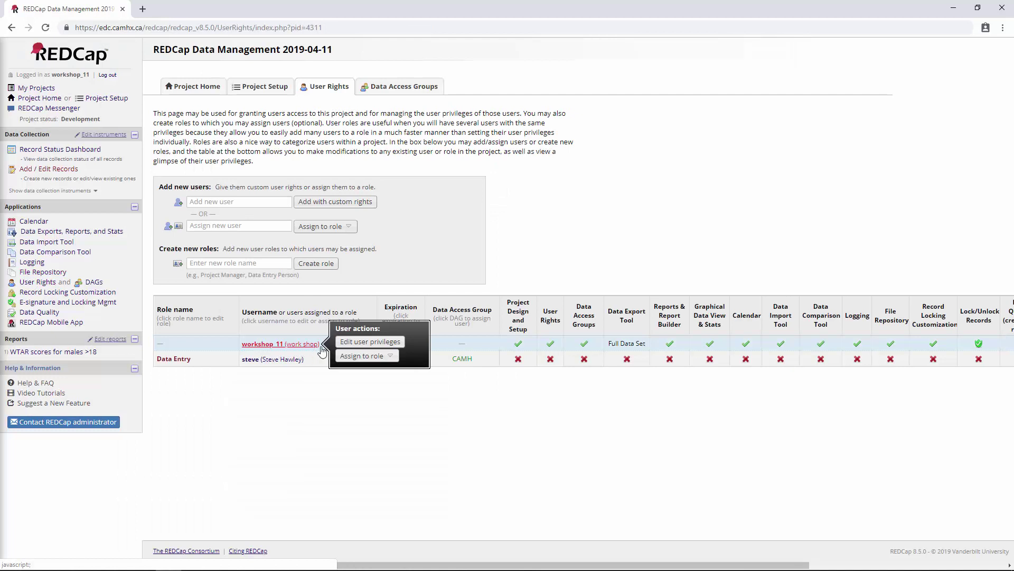
pyautogui.click(357, 342)
pyautogui.scroll(-2, 409, 286)
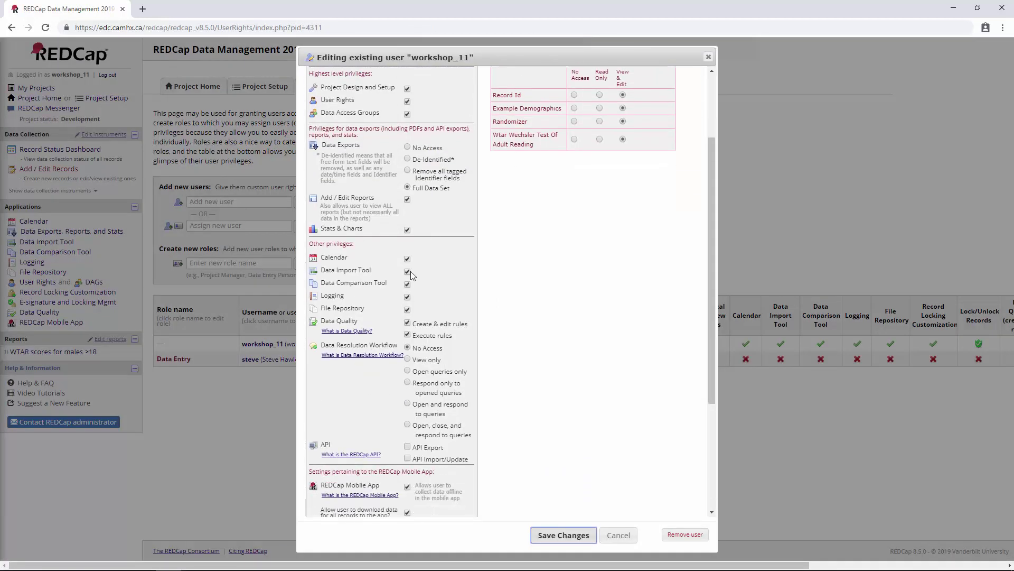
pyautogui.scroll(-2, 410, 286)
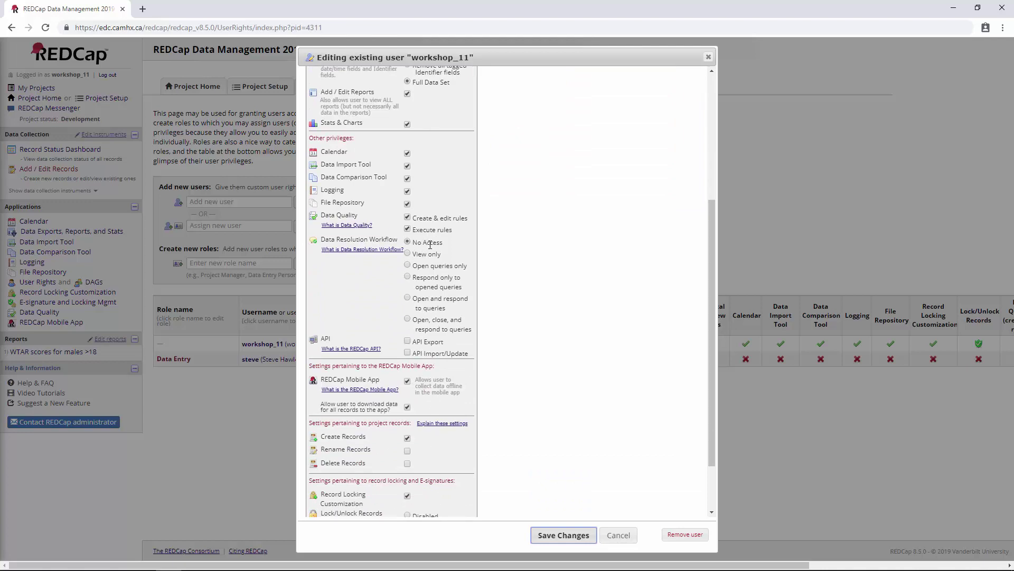
# - Grant the workshop user 'Open, close, and respond to queries' access and save changes
pyautogui.moveTo(424, 243); pyautogui.dragTo(466, 331)
pyautogui.click(471, 332)
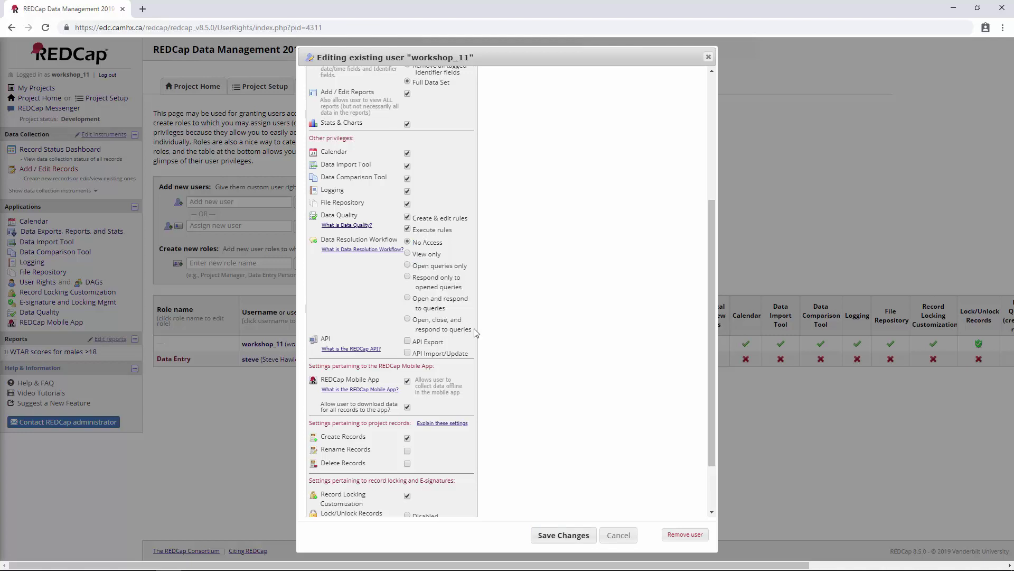
pyautogui.moveTo(469, 330); pyautogui.dragTo(418, 320)
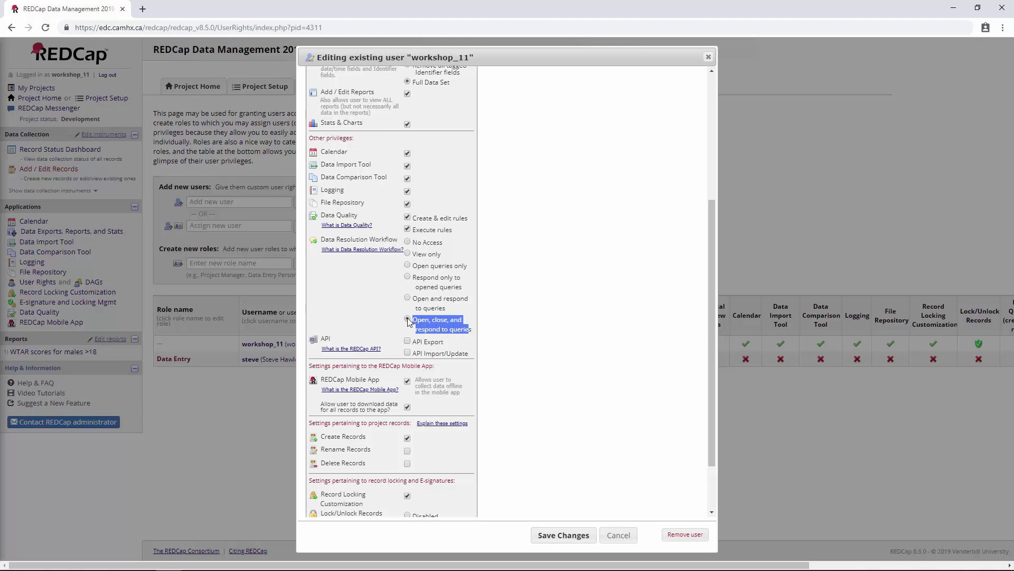
pyautogui.click(449, 324)
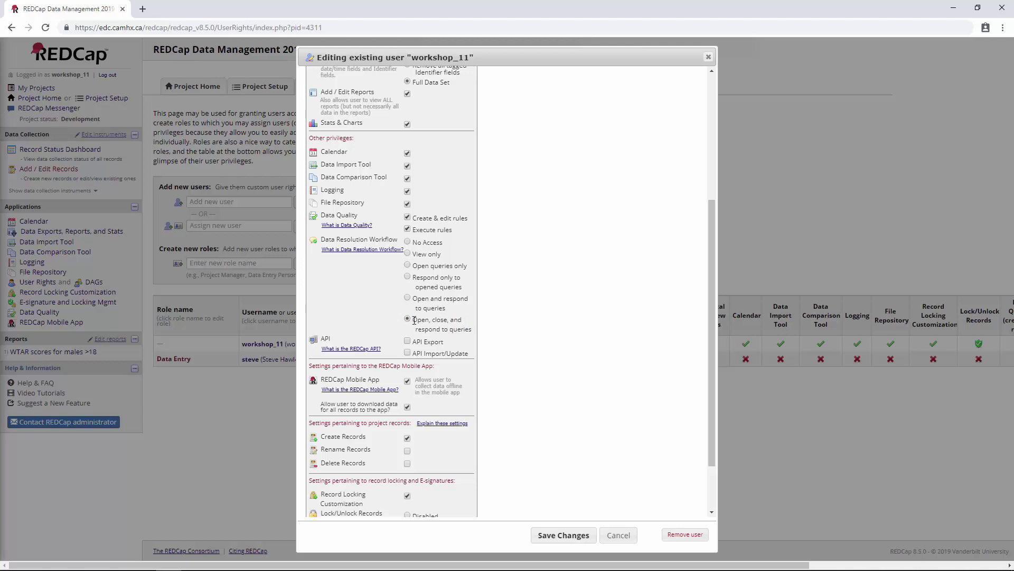
pyautogui.moveTo(413, 321); pyautogui.dragTo(453, 320)
pyautogui.moveTo(486, 334); pyautogui.dragTo(380, 516)
pyautogui.click(443, 325)
pyautogui.moveTo(414, 320); pyautogui.dragTo(476, 334)
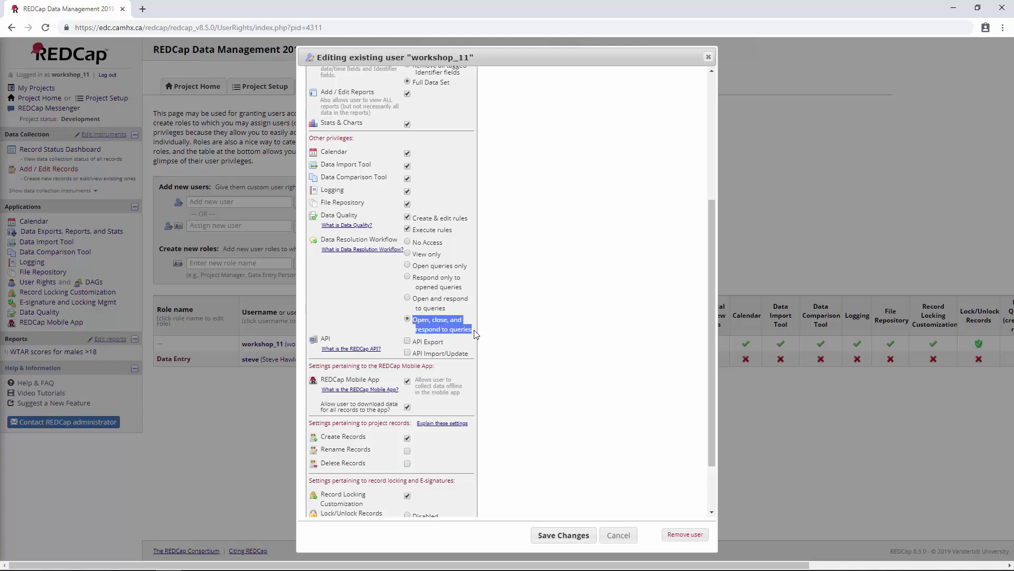
pyautogui.click(422, 278)
pyautogui.moveTo(422, 278); pyautogui.dragTo(456, 286)
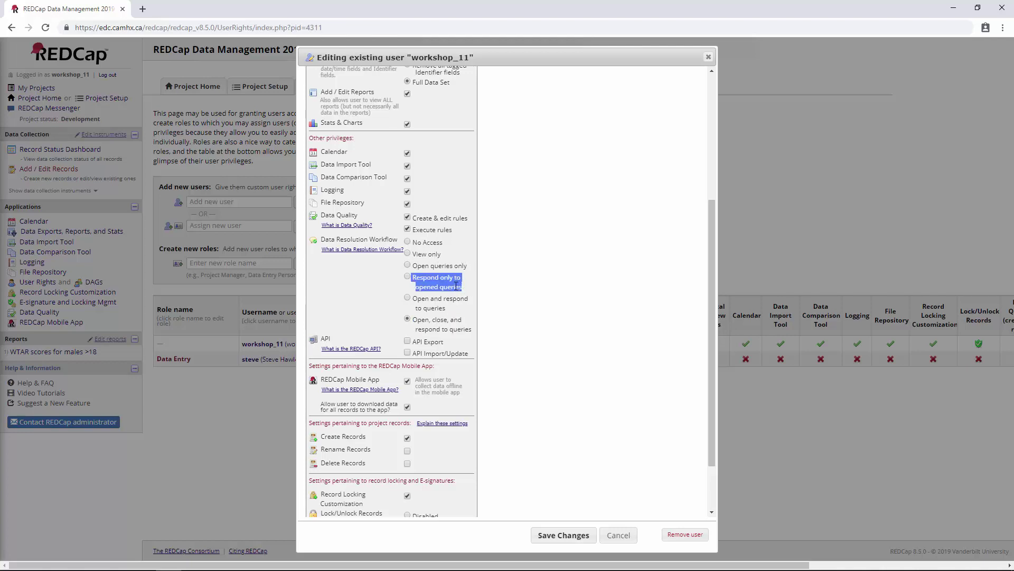
pyautogui.click(414, 280)
pyautogui.moveTo(419, 277); pyautogui.dragTo(464, 288)
pyautogui.click(416, 321)
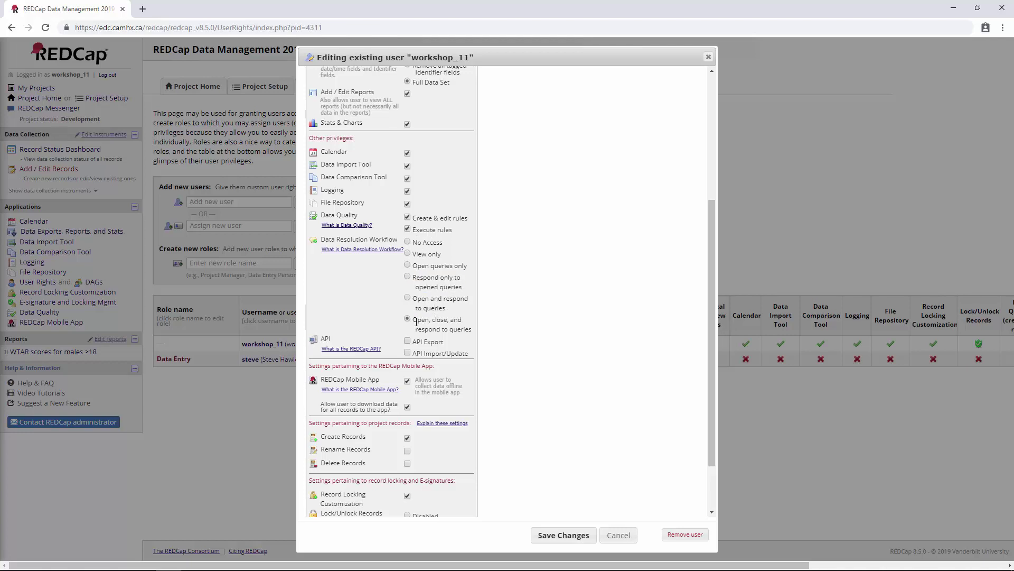
pyautogui.tripleClick(422, 280)
pyautogui.click(462, 289)
pyautogui.click(587, 538)
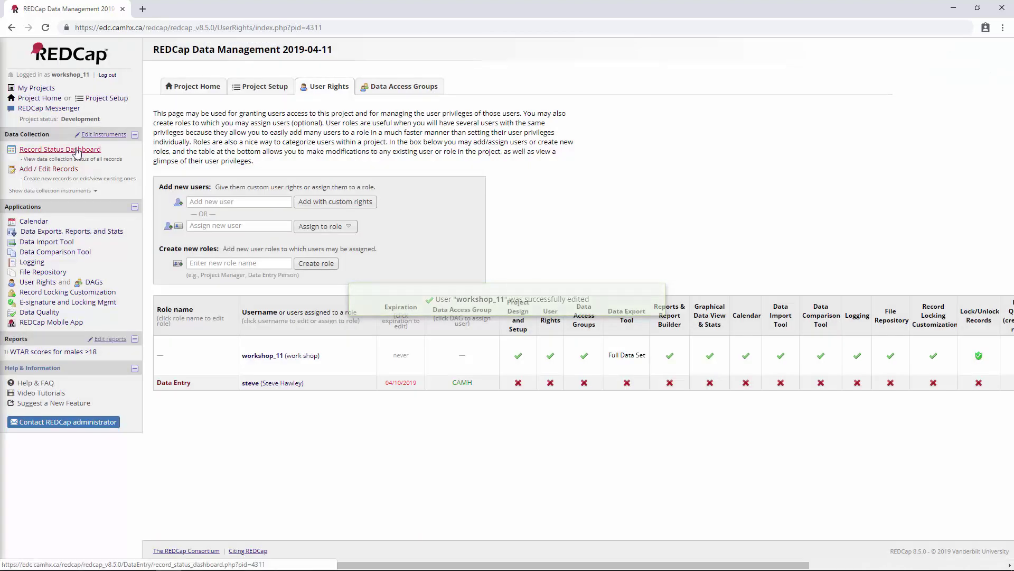
# - Open record 1's Example Demographics form and the Diagnosis field's data resolution history
pyautogui.click(74, 151)
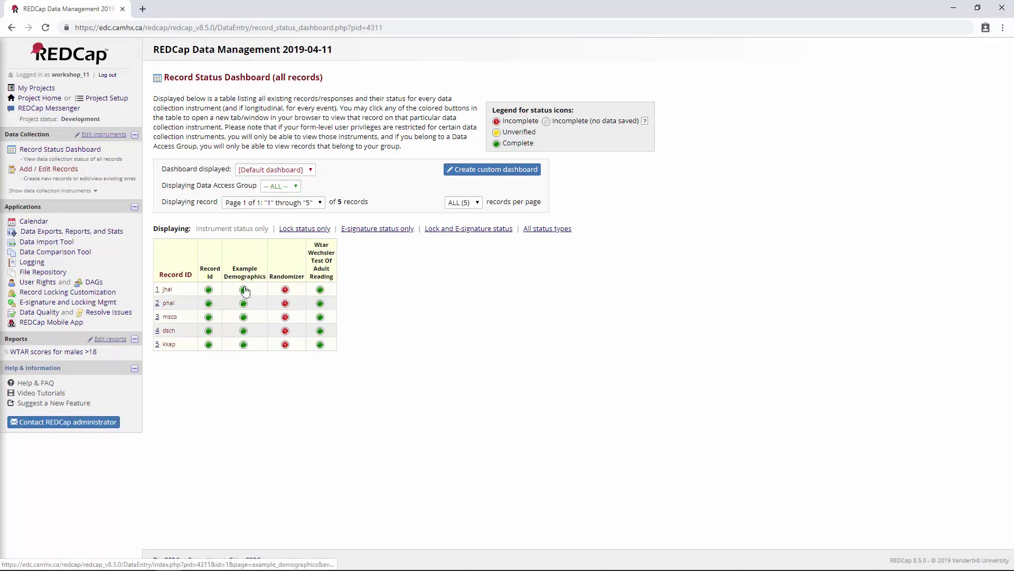
pyautogui.click(244, 289)
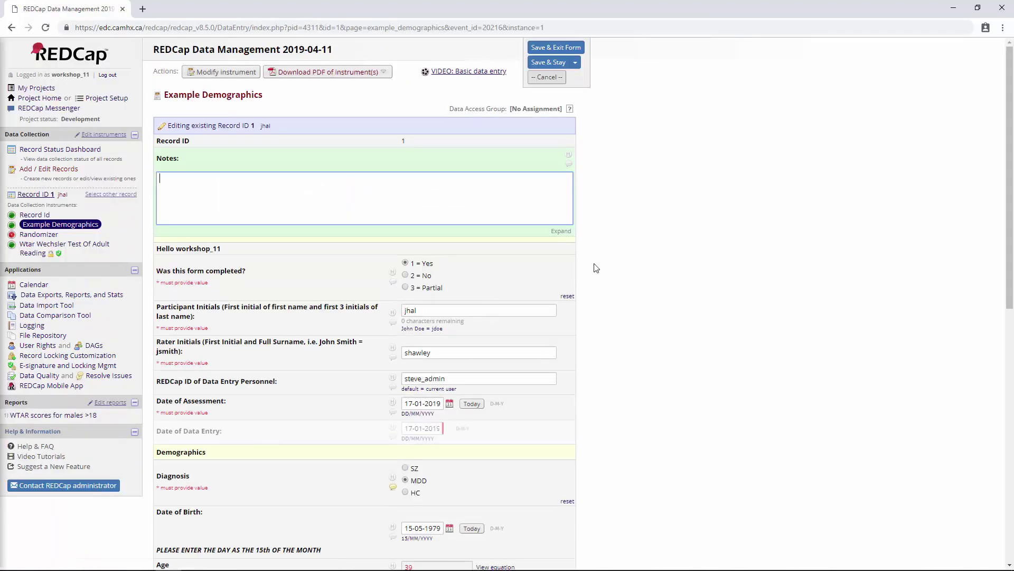
pyautogui.scroll(-4, 603, 263)
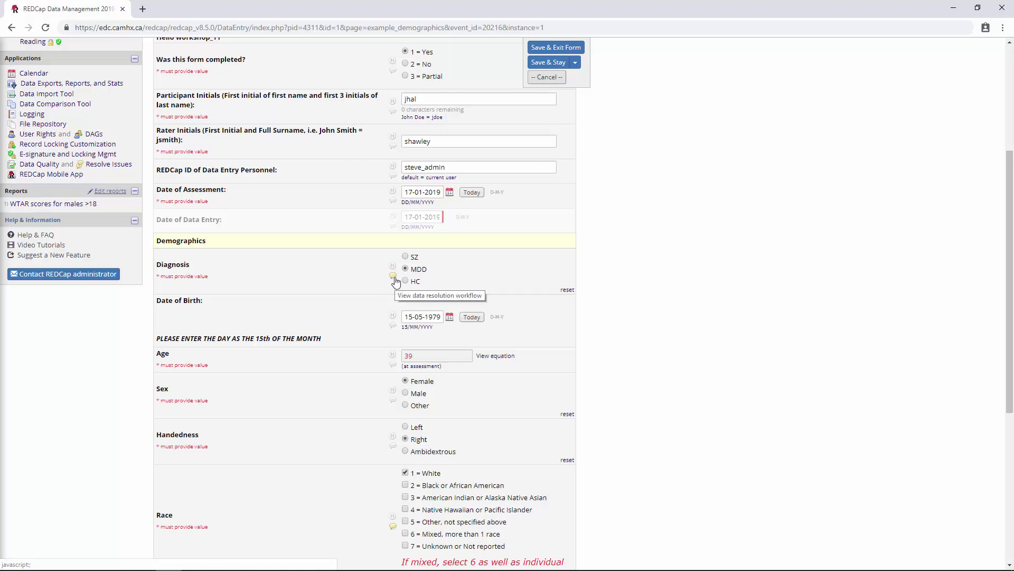
pyautogui.click(393, 276)
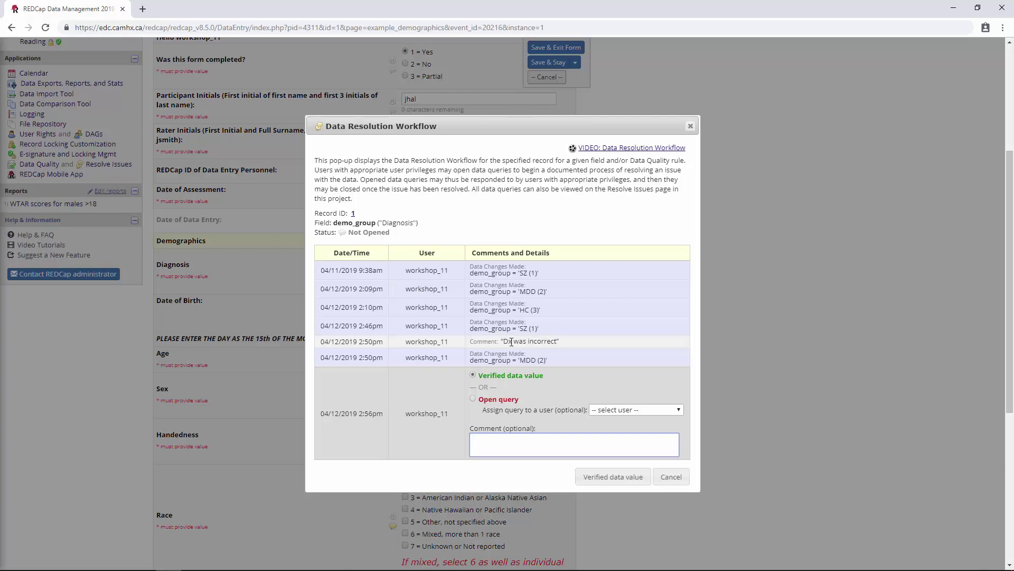
# - Switch the Diagnosis dialog to Open query, then cancel it without saving
pyautogui.moveTo(509, 342); pyautogui.dragTo(581, 353)
pyautogui.click(587, 342)
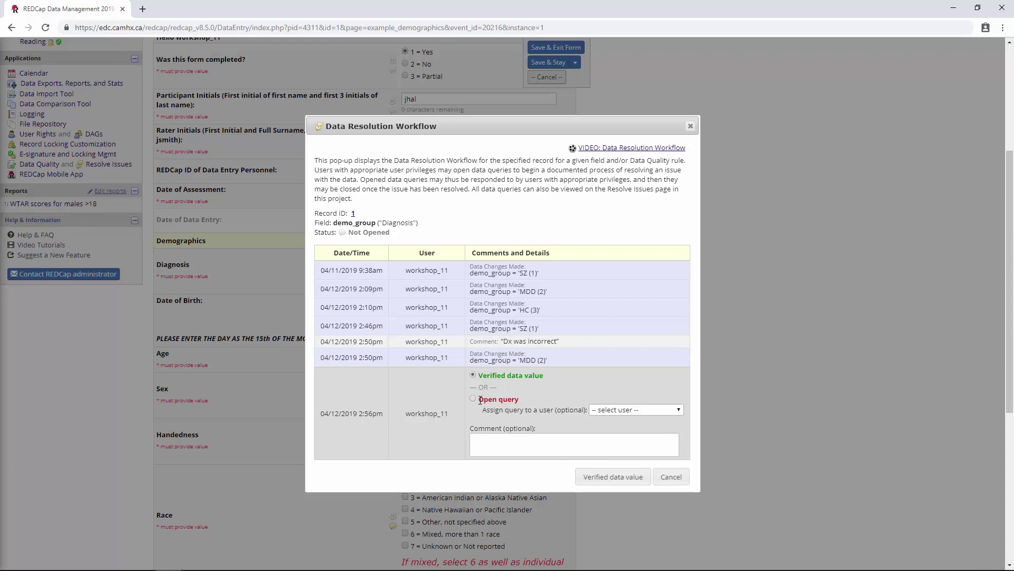
pyautogui.moveTo(481, 377); pyautogui.dragTo(554, 378)
pyautogui.click(553, 378)
pyautogui.moveTo(479, 378)
pyautogui.mouseDown()
pyautogui.moveTo(547, 379)
pyautogui.moveTo(485, 376)
pyautogui.mouseUp()
pyautogui.click(531, 379)
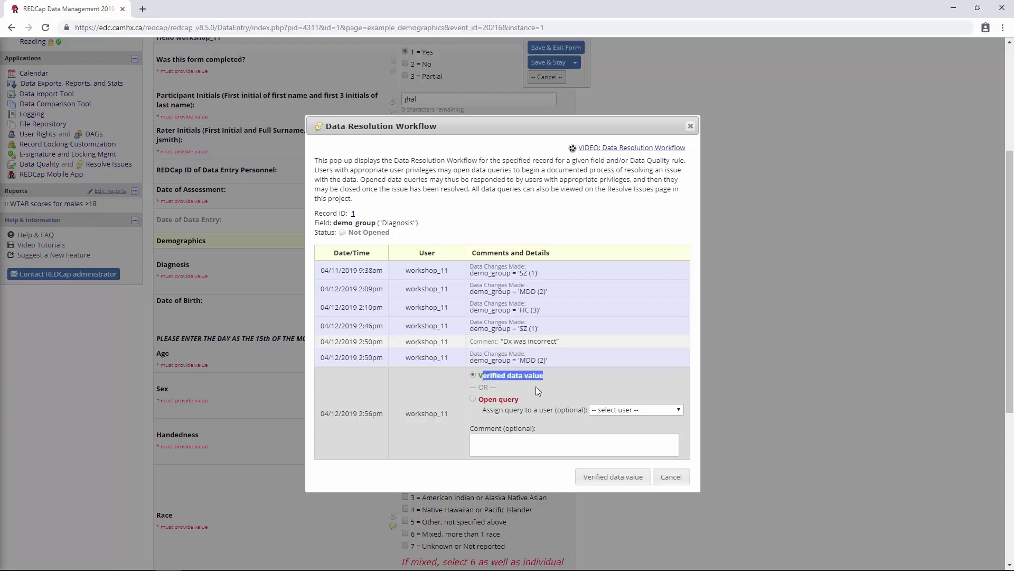
pyautogui.click(473, 400)
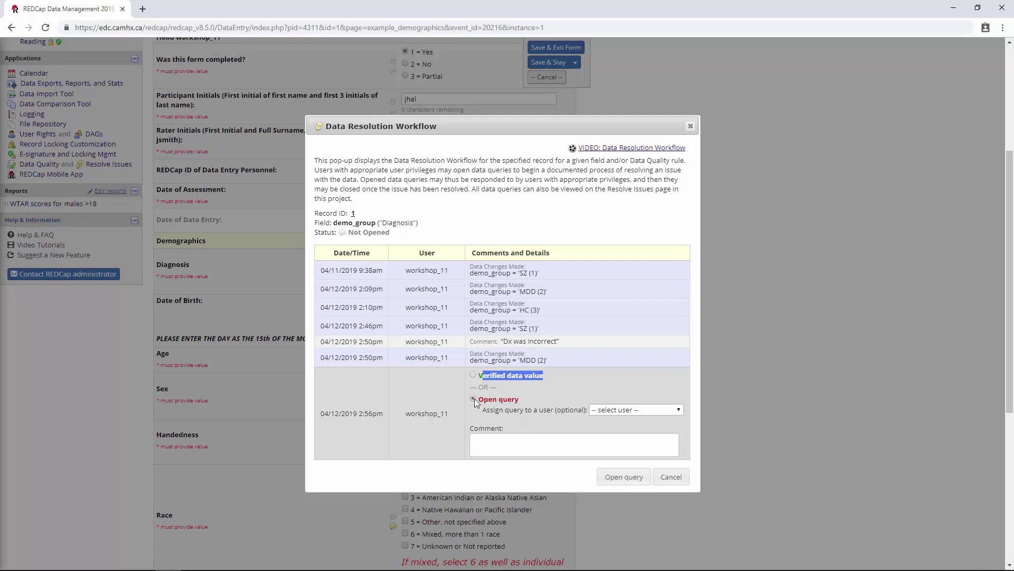
pyautogui.click(671, 477)
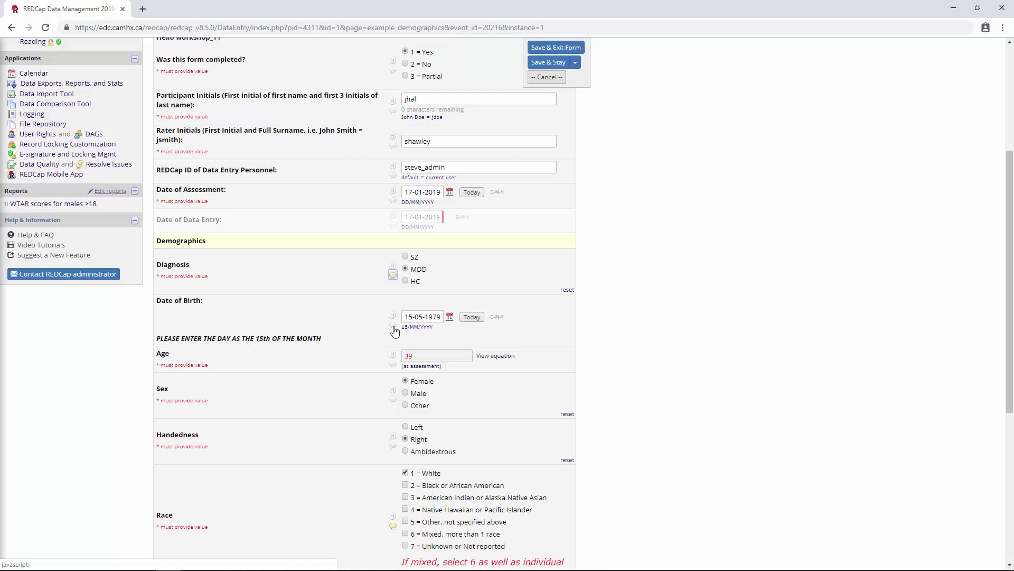
pyautogui.scroll(-4, 321, 351)
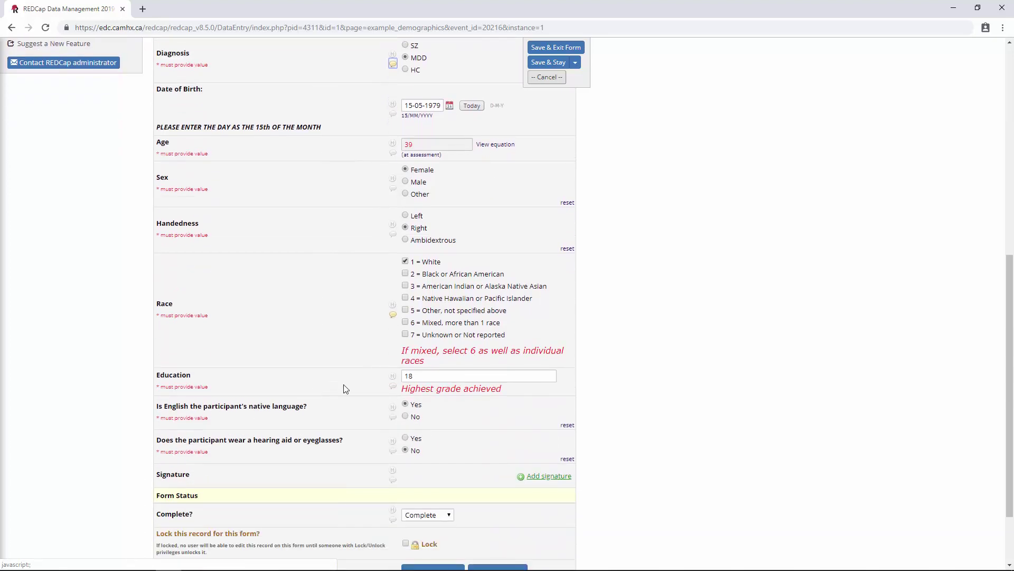
# - Start an open query on record 1's Education value, assigned to the workshop user
pyautogui.click(393, 387)
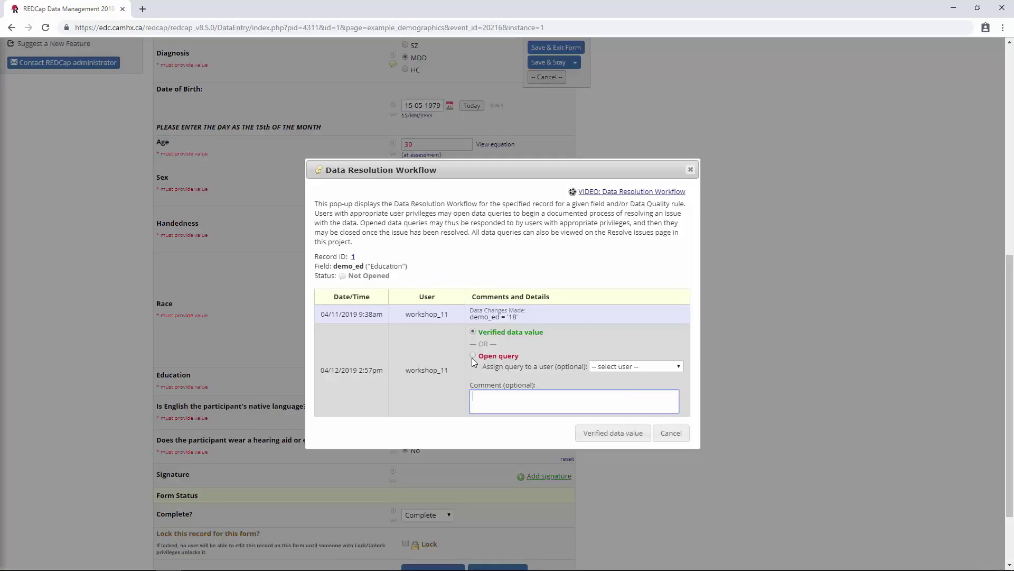
pyautogui.moveTo(395, 170); pyautogui.dragTo(415, 140)
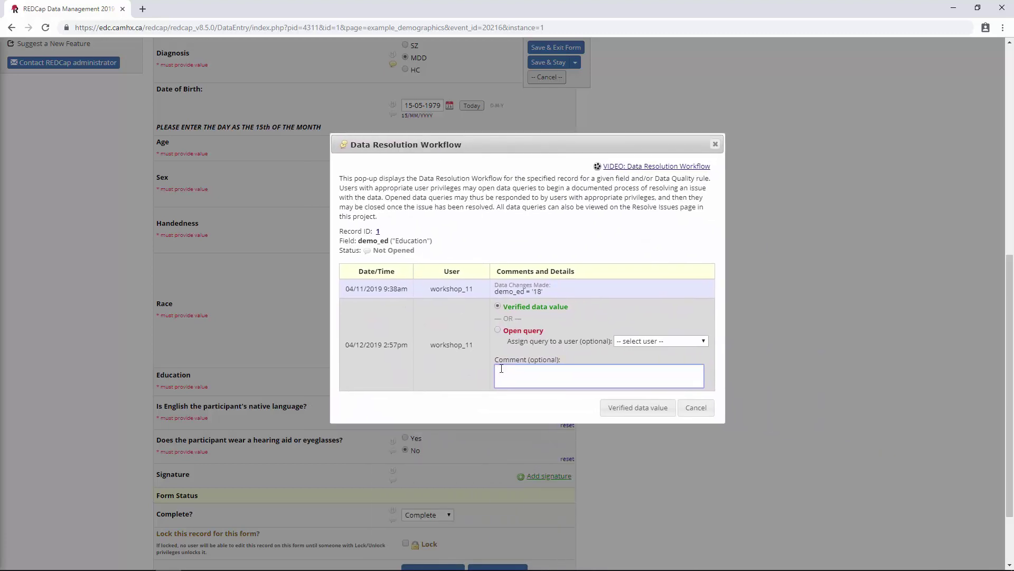
pyautogui.click(498, 329)
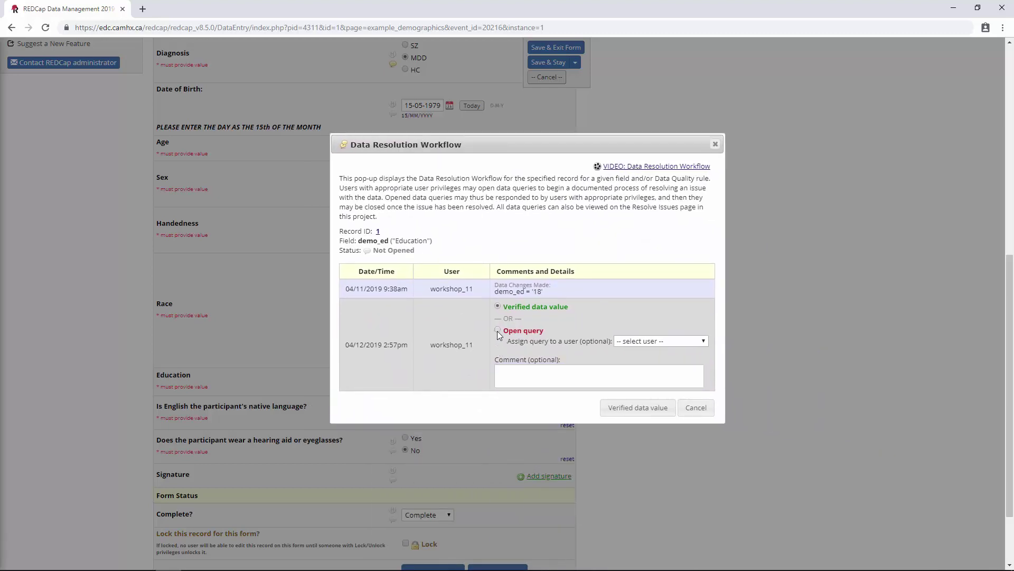
pyautogui.click(662, 341)
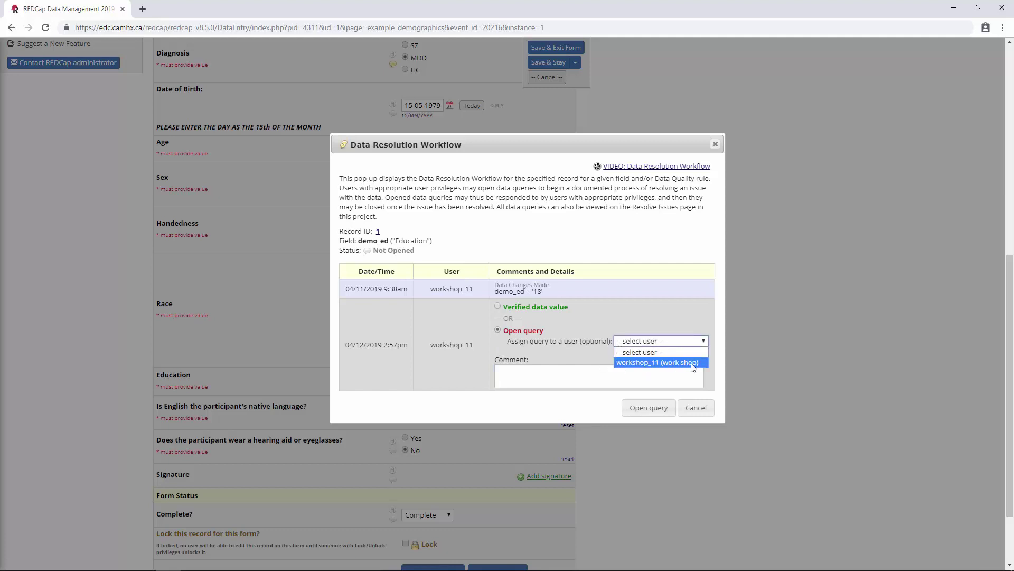
pyautogui.scroll(7, 438, 201)
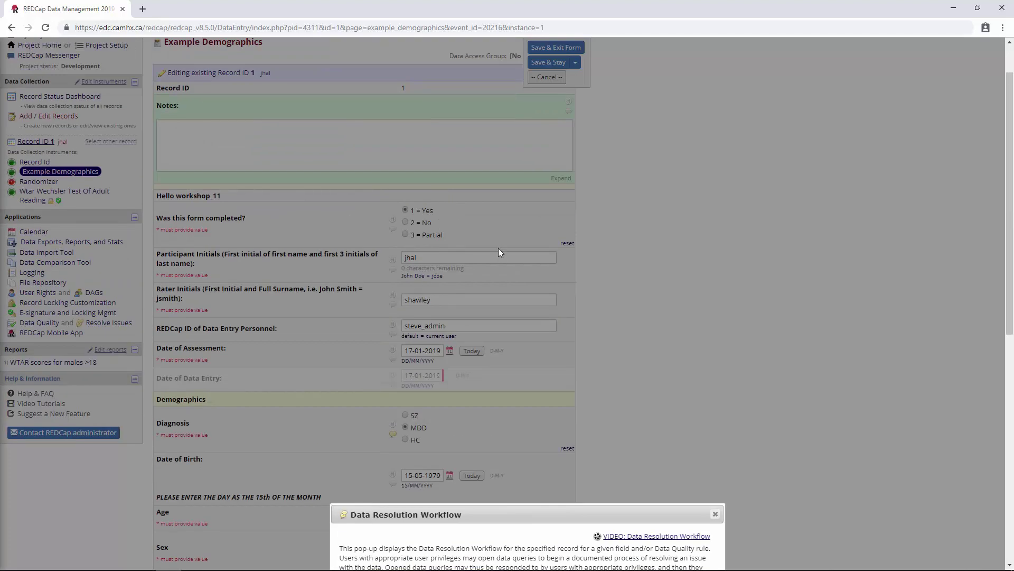
pyautogui.scroll(-5, 524, 270)
pyautogui.scroll(3, 520, 281)
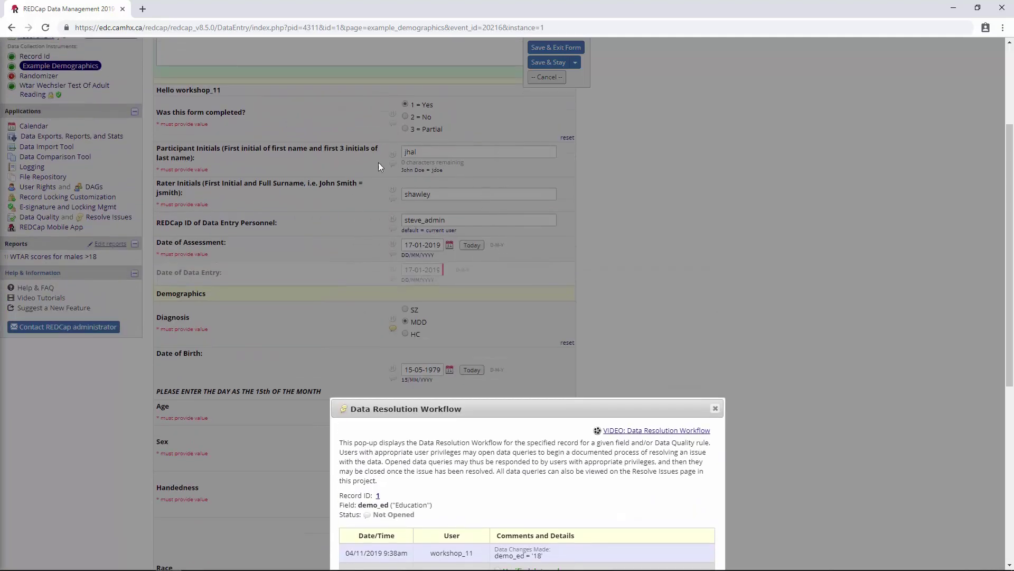
pyautogui.scroll(-5, 523, 180)
pyautogui.click(649, 341)
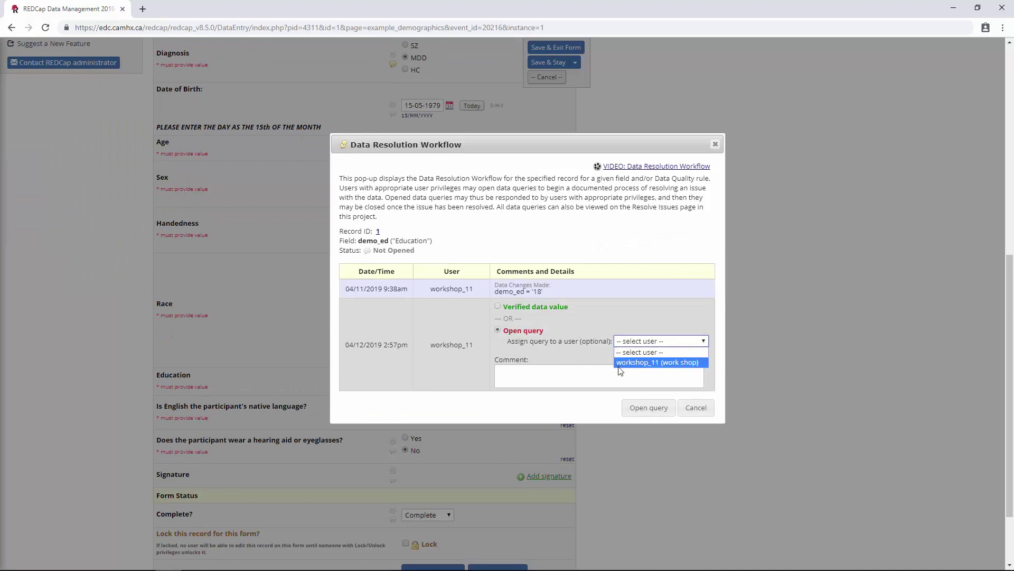
pyautogui.click(646, 368)
pyautogui.click(649, 343)
pyautogui.click(649, 363)
# - Comment 'Education does not match paper form' and submit the Education query
pyautogui.click(583, 375)
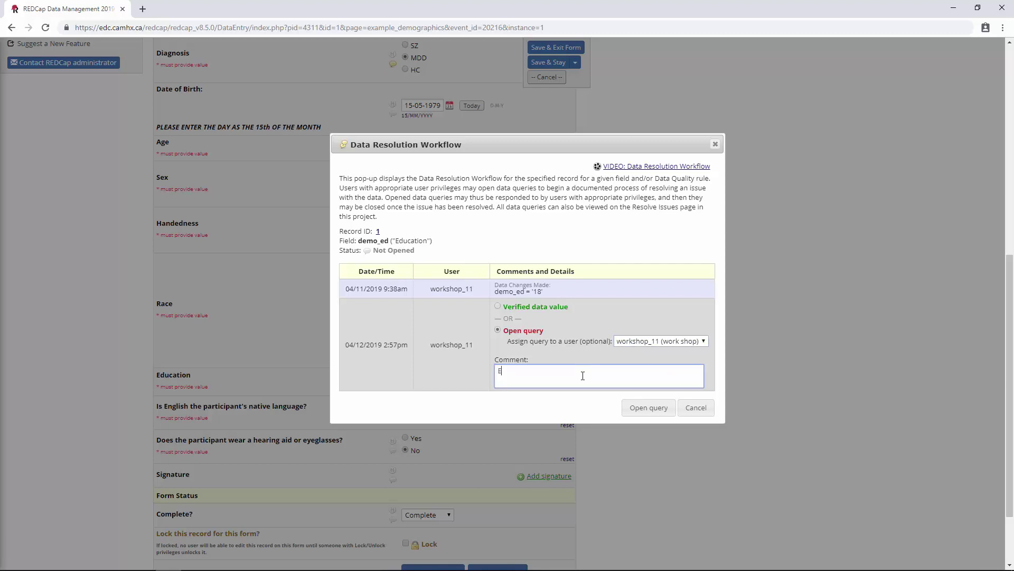
pyautogui.write('Education does not match paper form')
pyautogui.click(636, 412)
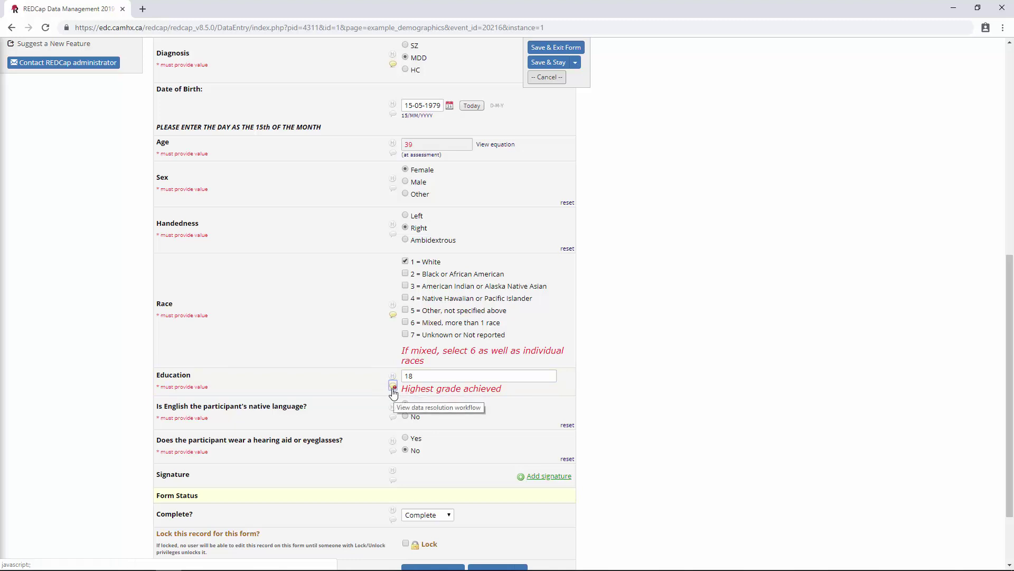
pyautogui.scroll(3, 407, 143)
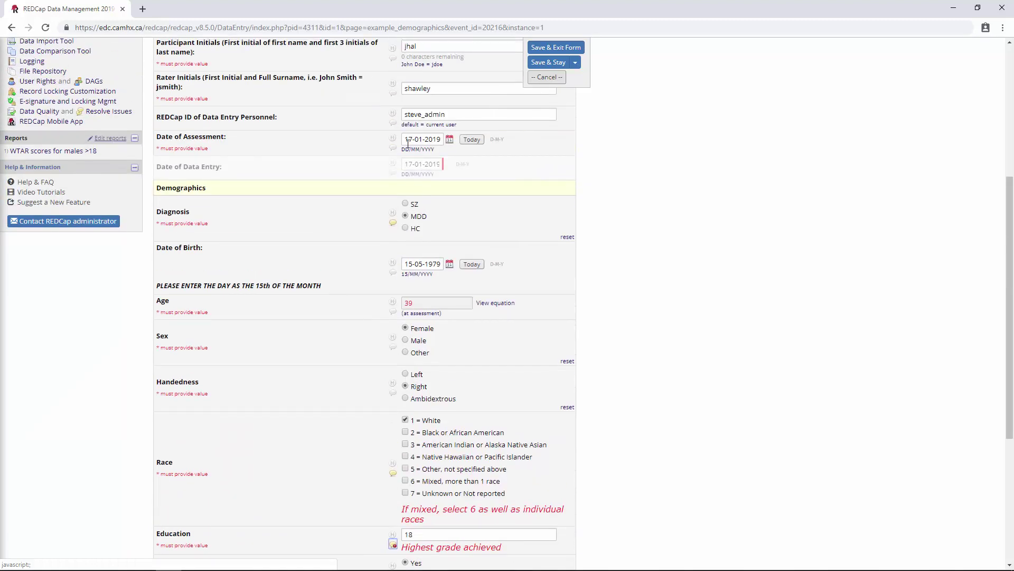
pyautogui.scroll(-3, 367, 347)
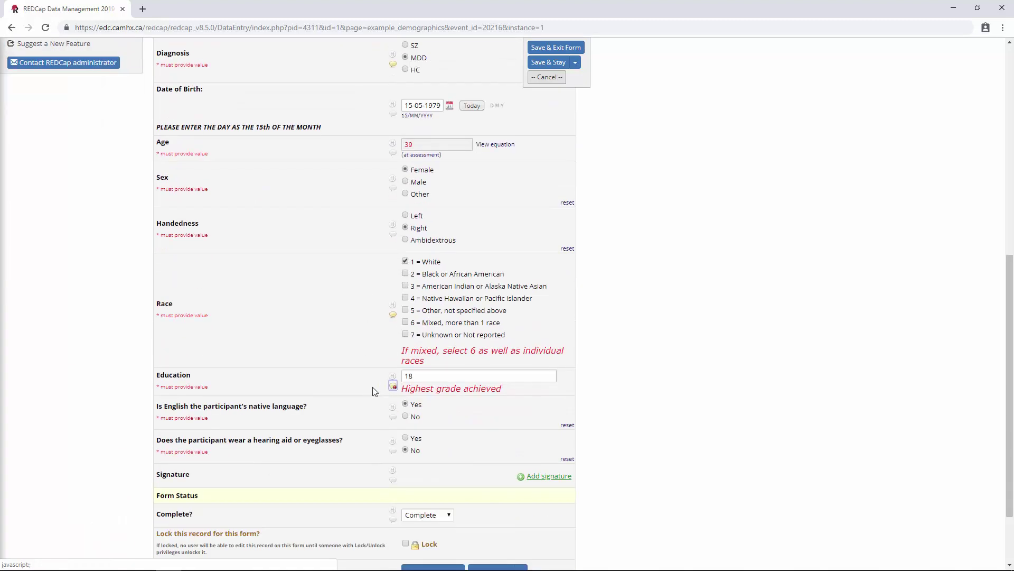
pyautogui.scroll(4, 265, 327)
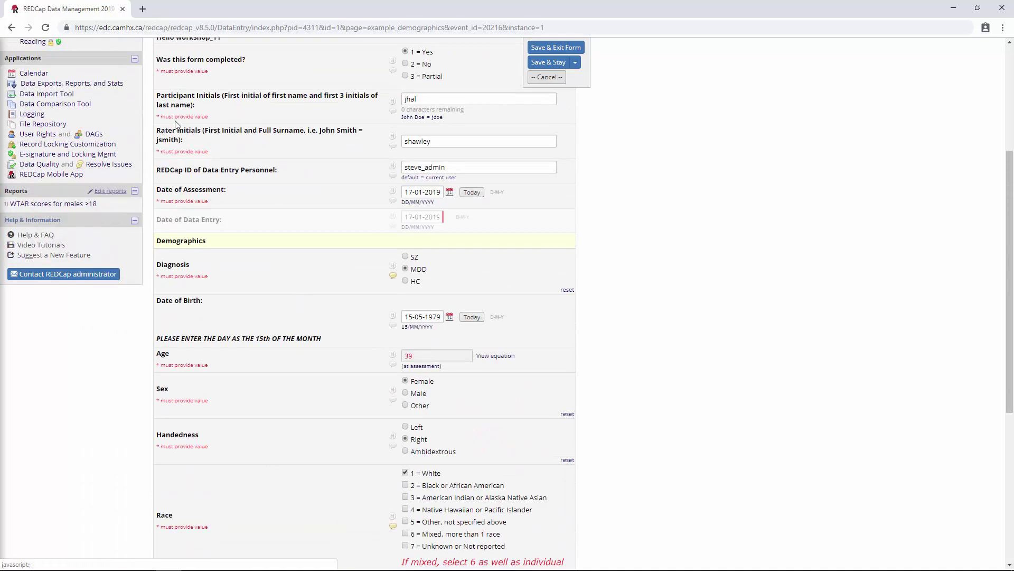
# - Open Resolve Issues and filter the dashboard by User assigned to the workshop user
pyautogui.click(113, 165)
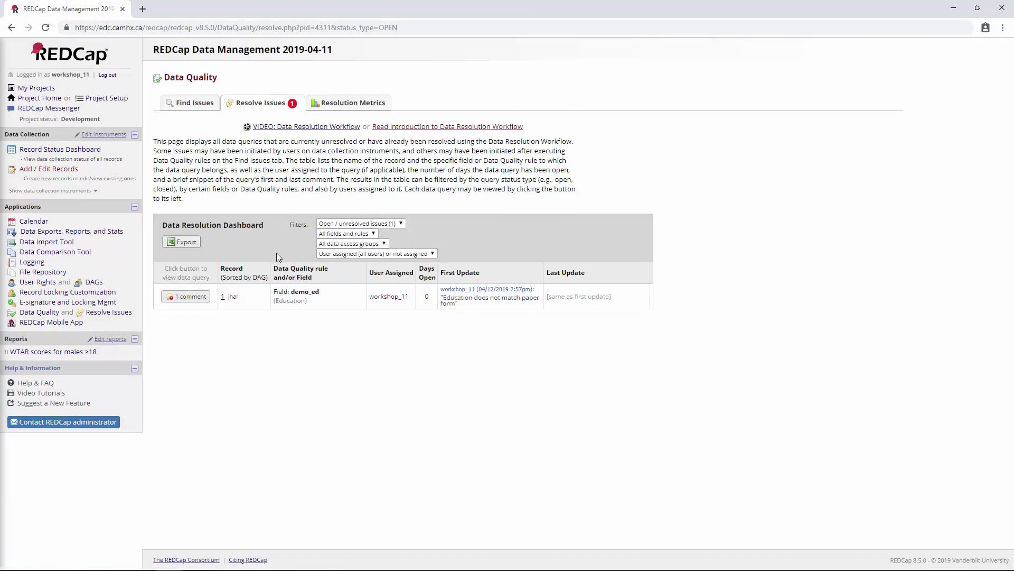
pyautogui.doubleClick(372, 297)
pyautogui.click(358, 254)
pyautogui.click(351, 288)
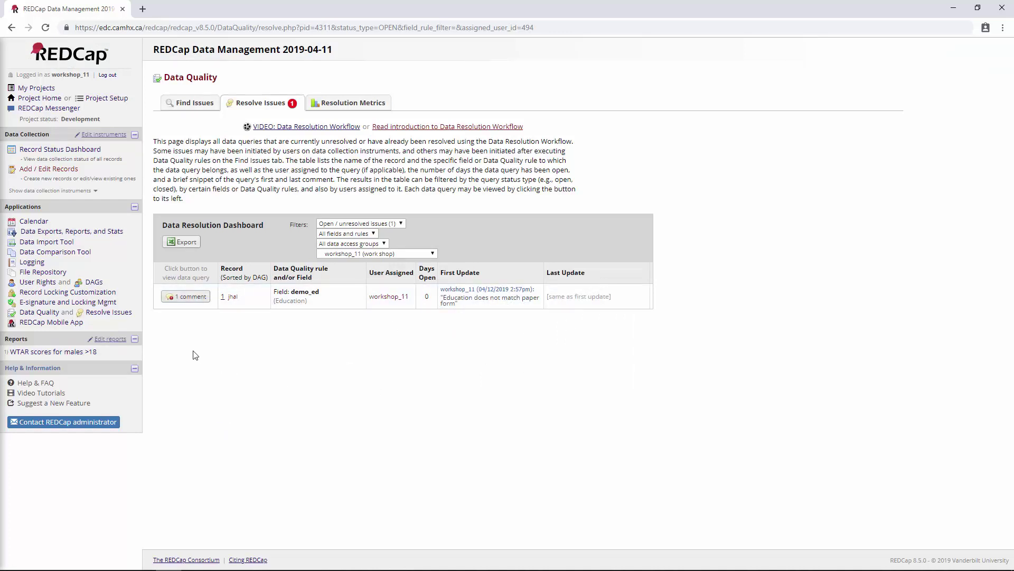
# - From the Education query, go to record 1's form, change Education from 18 to 17, and save
pyautogui.click(174, 297)
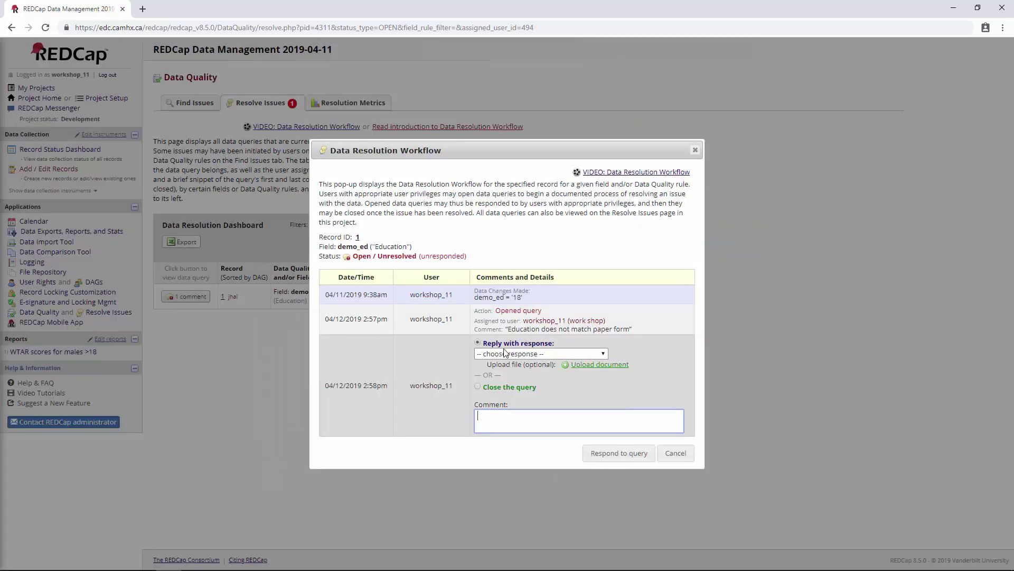
pyautogui.moveTo(509, 328); pyautogui.dragTo(681, 332)
pyautogui.click(680, 333)
pyautogui.click(359, 238)
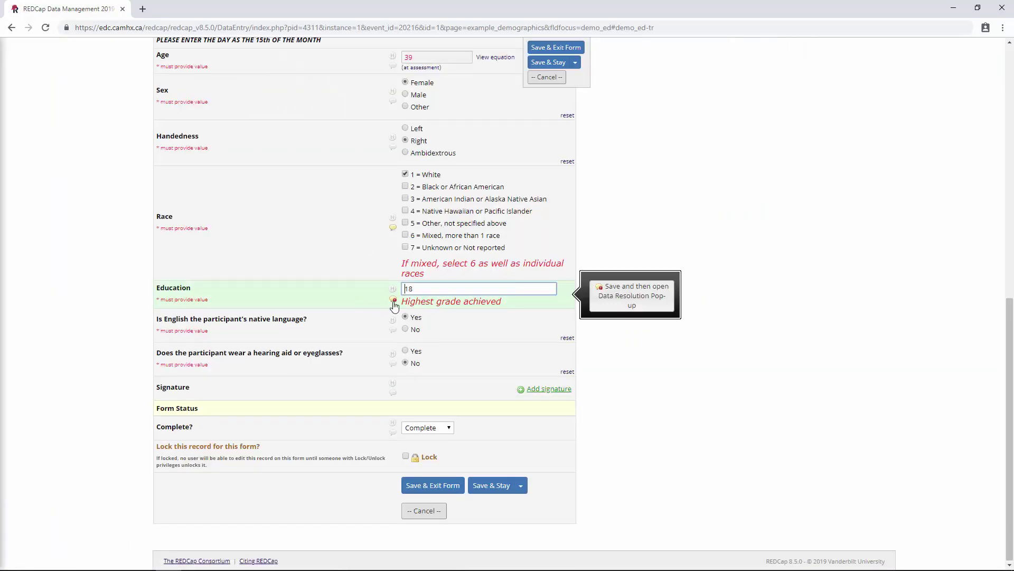
pyautogui.press('BackSpace')
pyautogui.write('7')
pyautogui.click(447, 486)
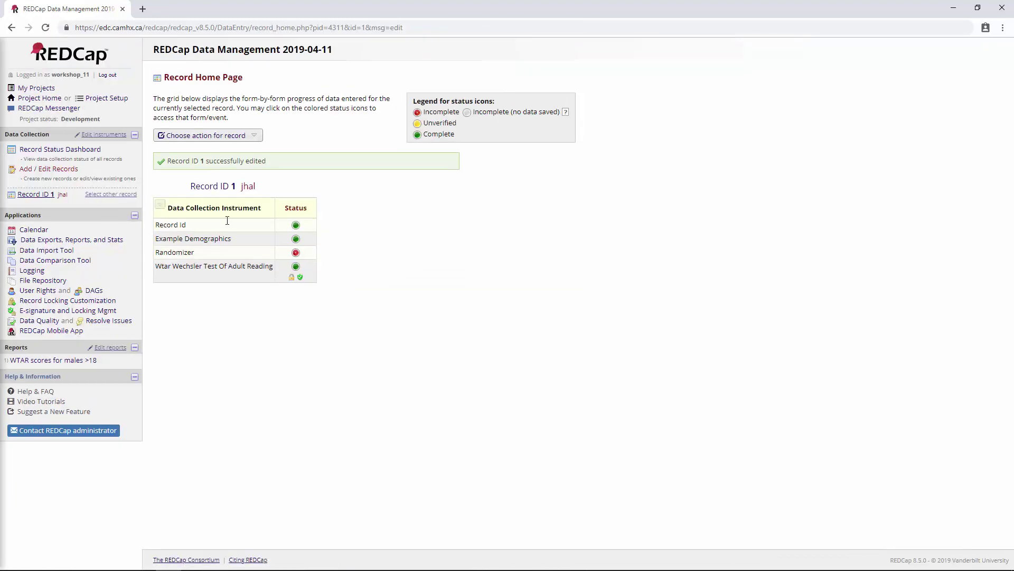
# - Answer the Education query with 'Corrected - Typographical error' and the comment 'fixed'
pyautogui.click(113, 323)
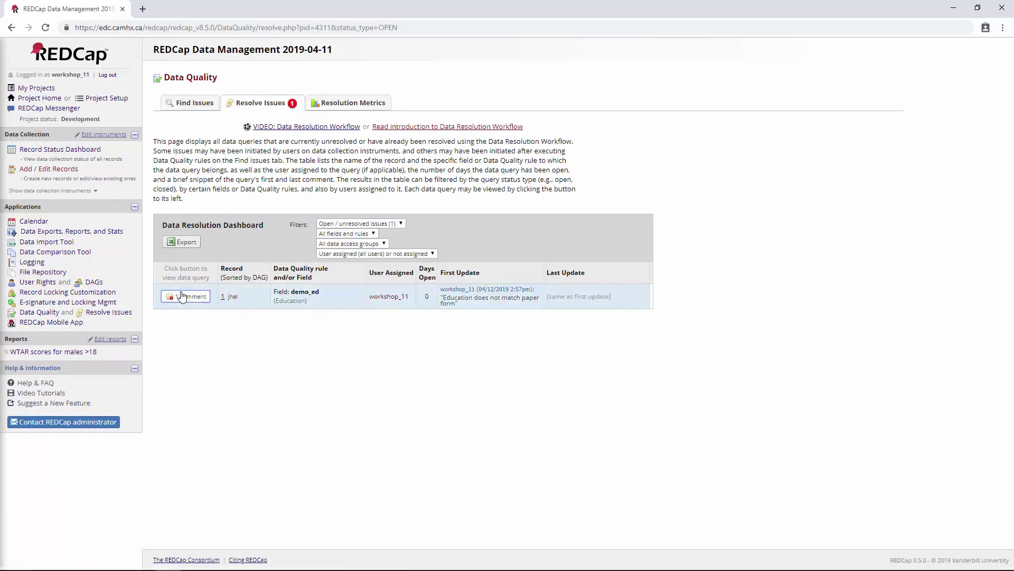
pyautogui.click(182, 297)
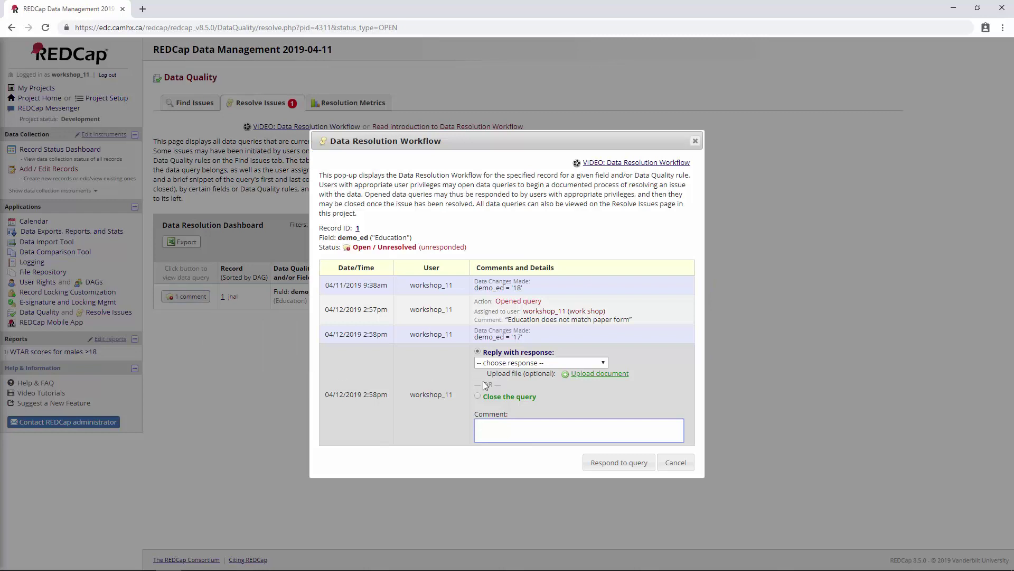
pyautogui.click(507, 362)
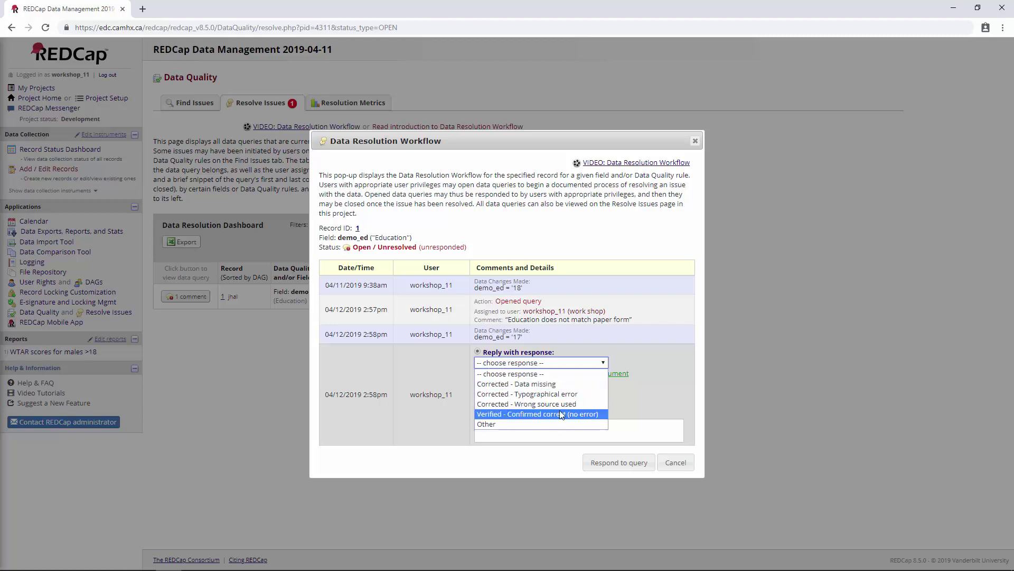
pyautogui.press('Escape')
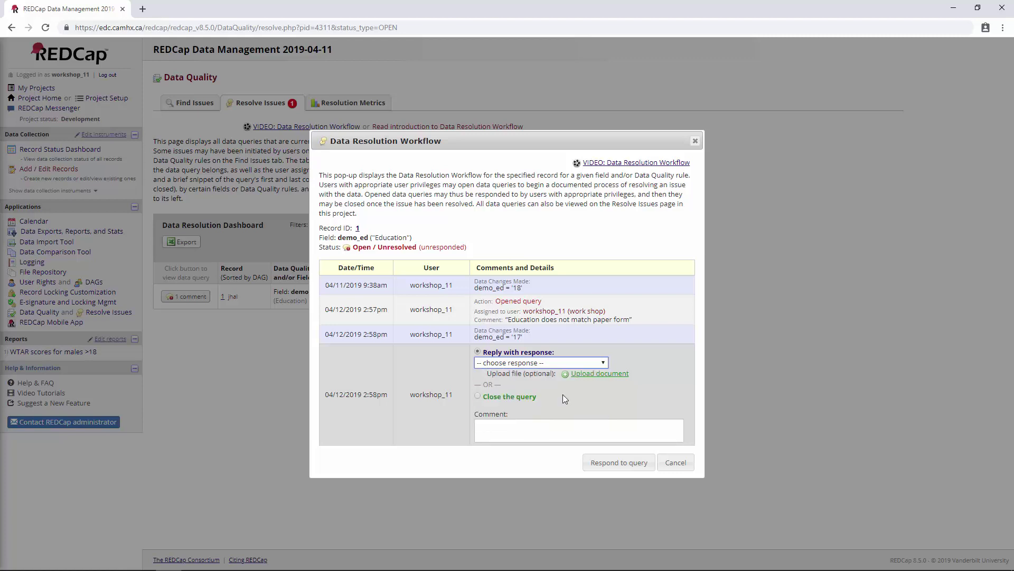
pyautogui.press('Down')
pyautogui.click(485, 396)
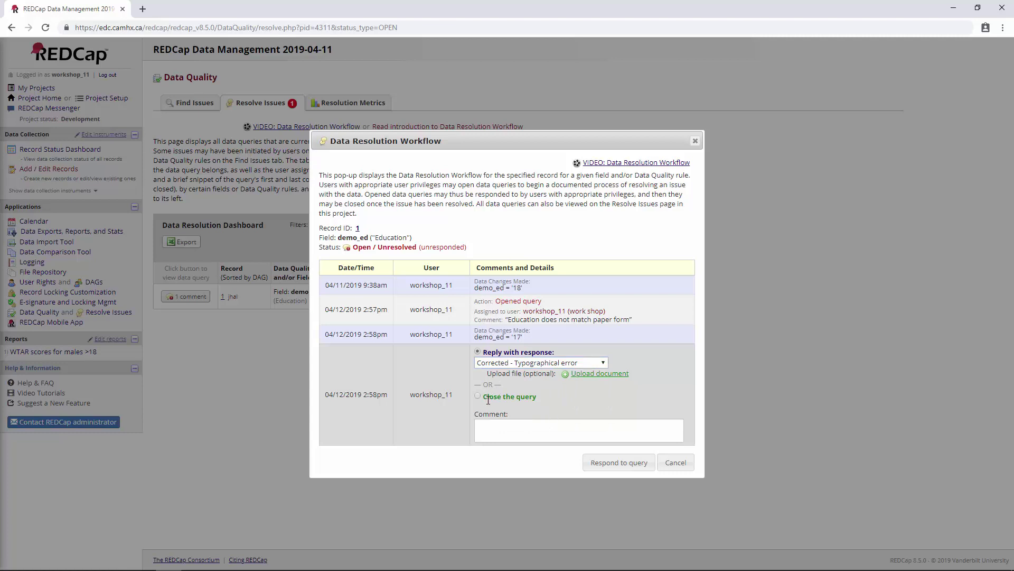
pyautogui.moveTo(482, 398); pyautogui.dragTo(542, 401)
pyautogui.click(493, 434)
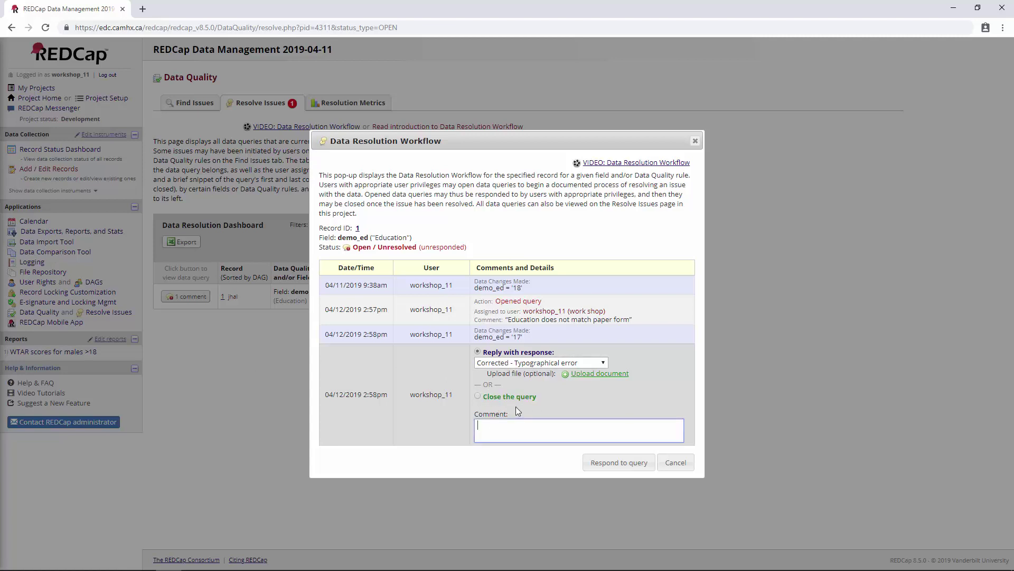
pyautogui.write('fixed')
pyautogui.click(607, 463)
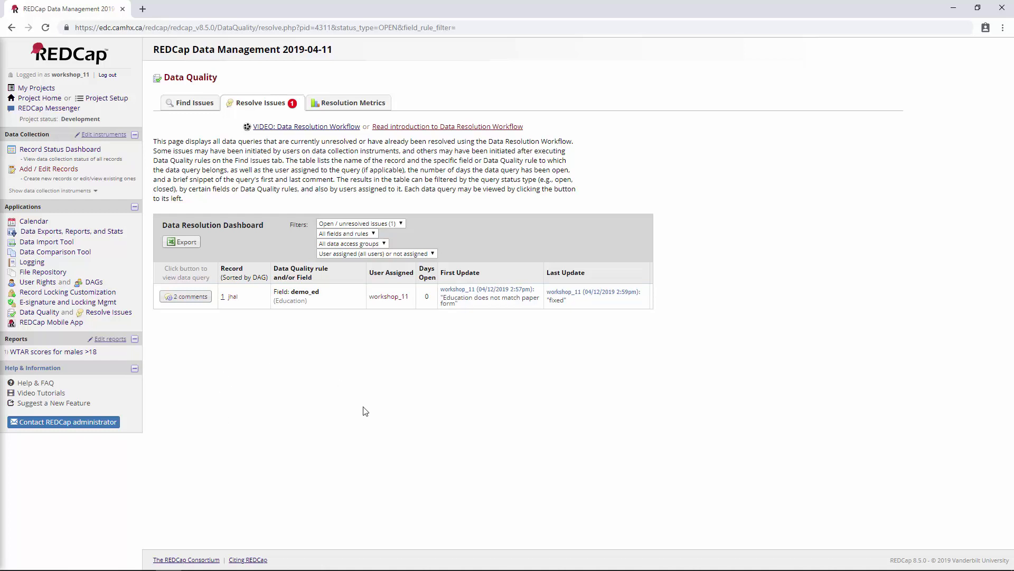
# - Review the query's reply, comparing the original Education value 18 with the corrected 17
pyautogui.click(169, 300)
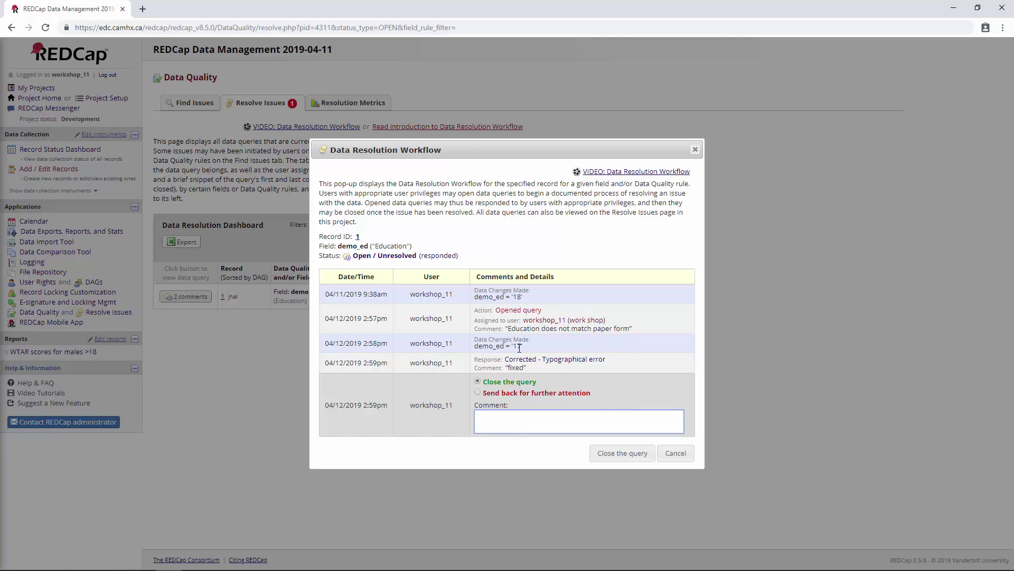
pyautogui.moveTo(521, 297); pyautogui.dragTo(517, 299)
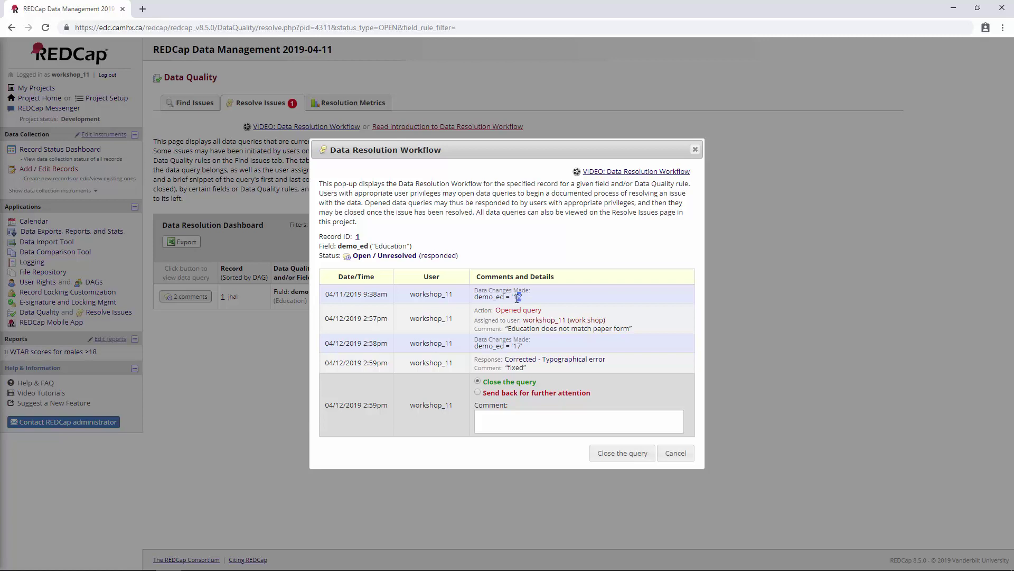
pyautogui.click(512, 345)
pyautogui.moveTo(522, 346); pyautogui.dragTo(510, 346)
# - Close the Education query with the comment 'good'
pyautogui.click(506, 422)
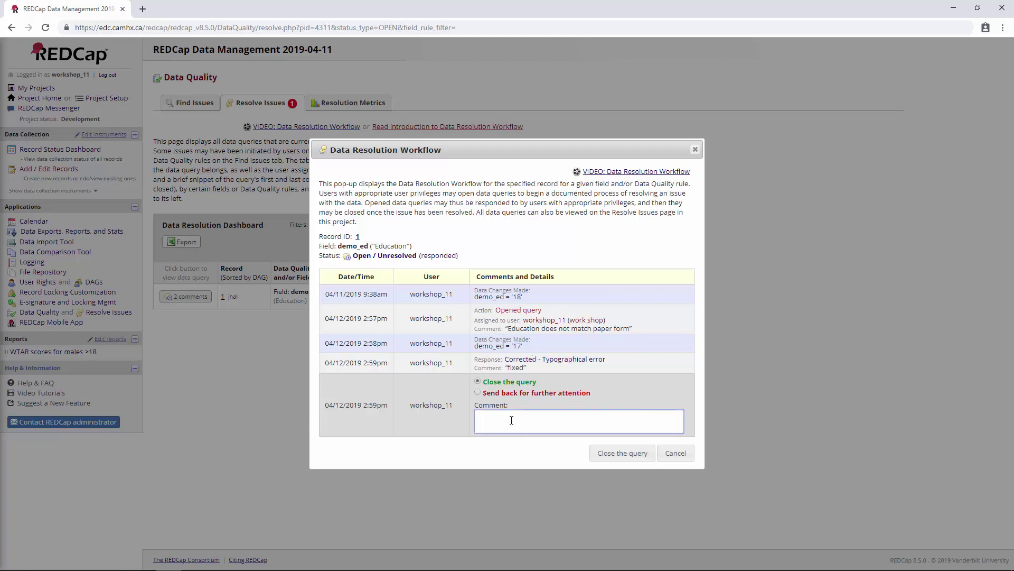
pyautogui.click(622, 457)
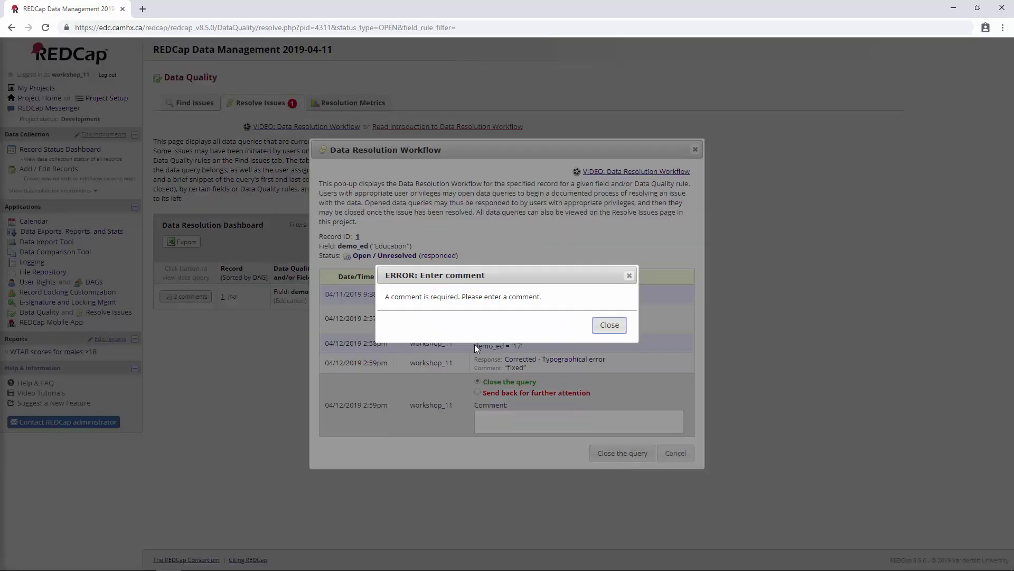
pyautogui.click(608, 324)
pyautogui.click(514, 426)
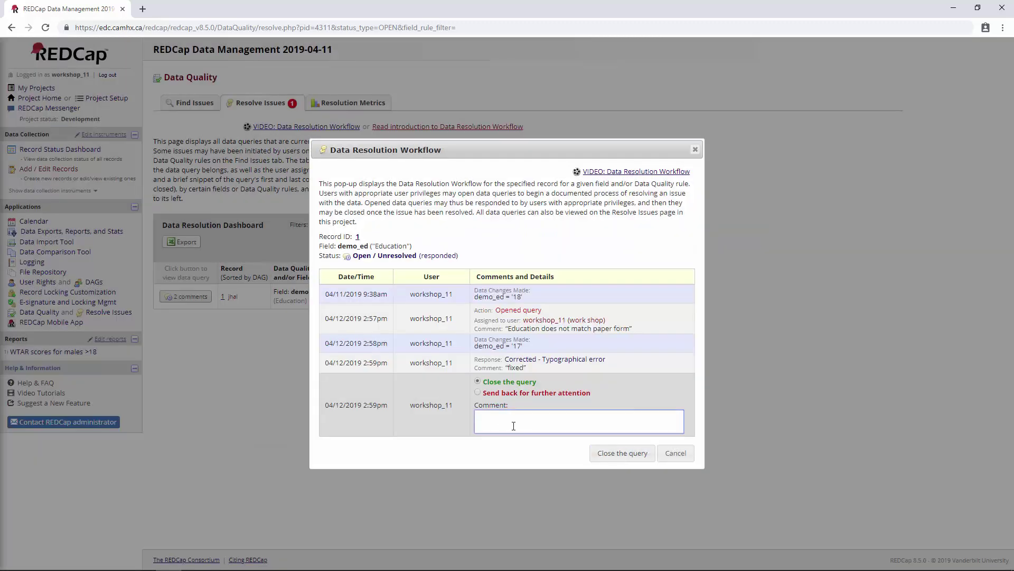
pyautogui.write('good')
pyautogui.click(622, 455)
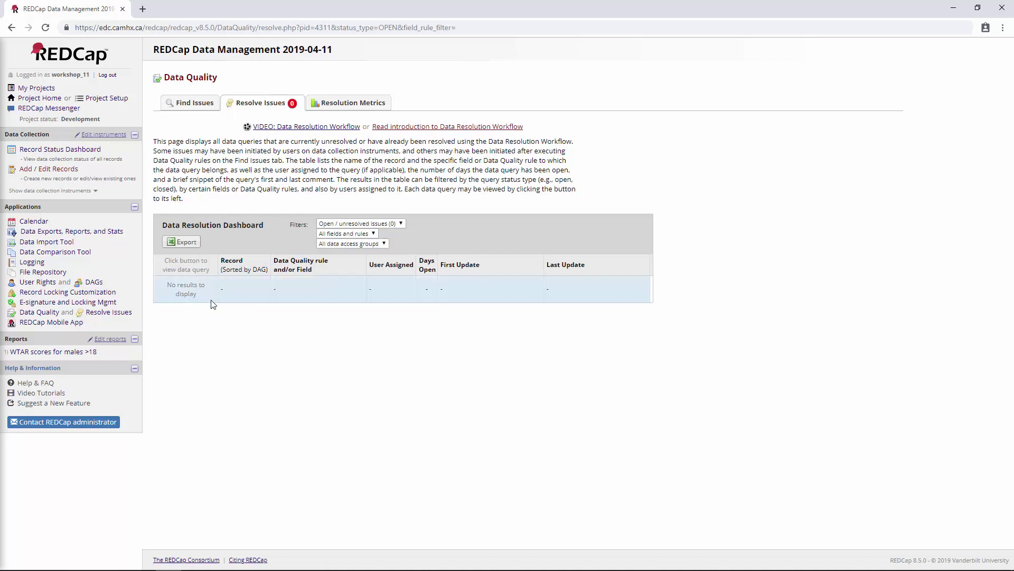
# - Go to the Data Quality page and review its list of built-in rules
pyautogui.click(34, 321)
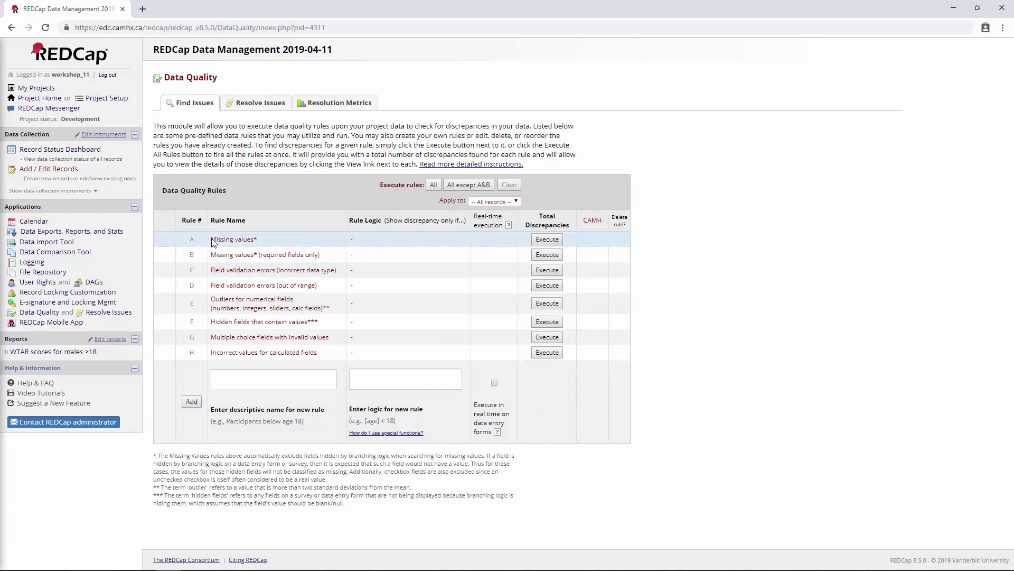
pyautogui.moveTo(212, 242); pyautogui.dragTo(338, 357)
pyautogui.click(335, 360)
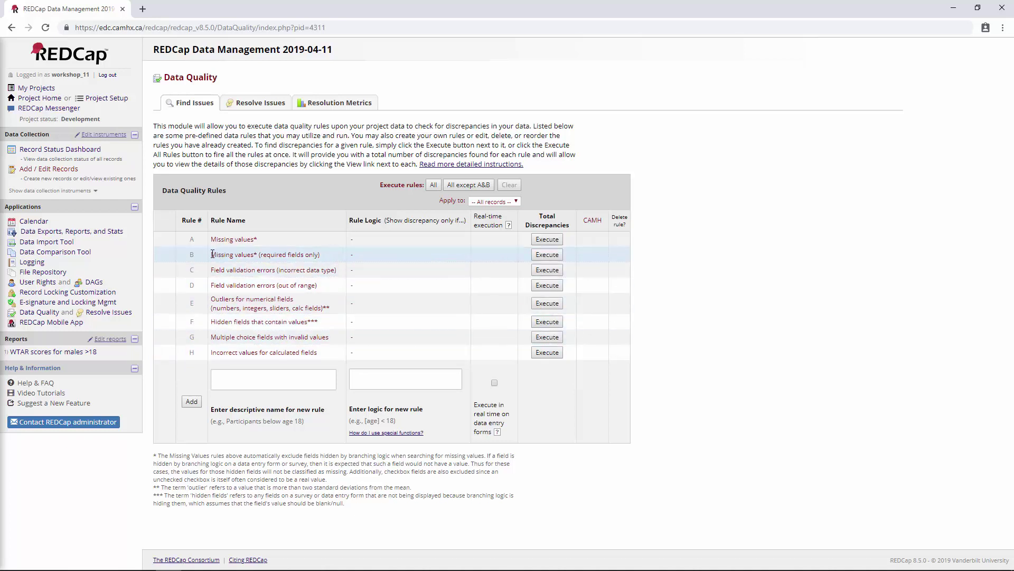
# - Compare the 'Missing values' rule A with the required-fields-only missing values rule B
pyautogui.moveTo(212, 254); pyautogui.dragTo(321, 255)
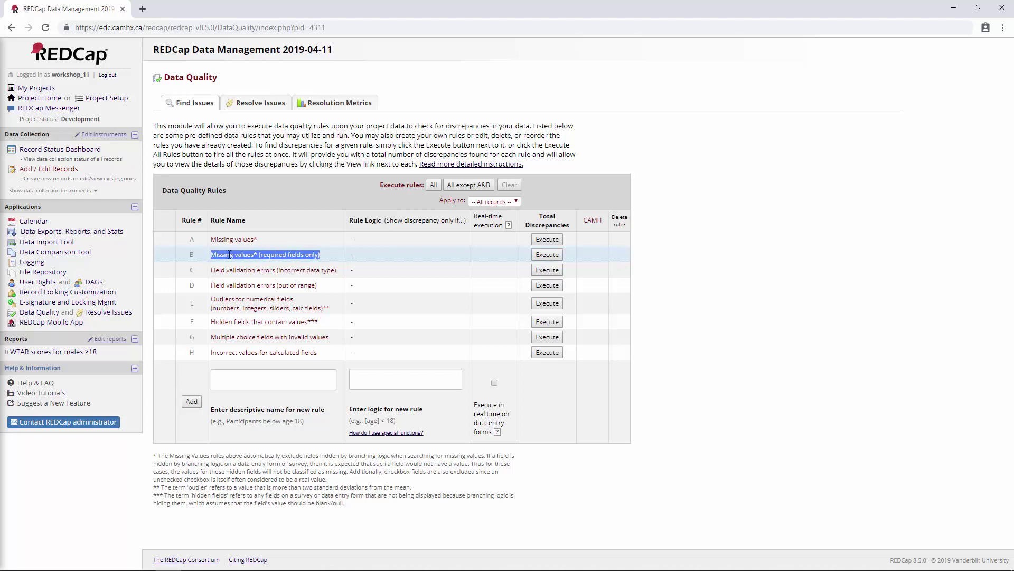
pyautogui.click(269, 256)
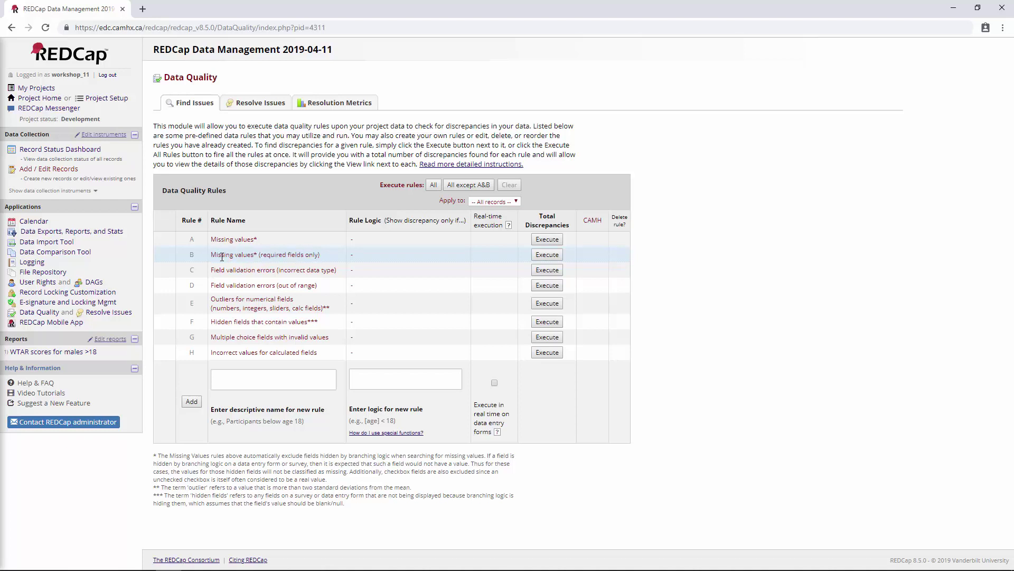
pyautogui.moveTo(263, 255); pyautogui.dragTo(320, 255)
pyautogui.click(280, 255)
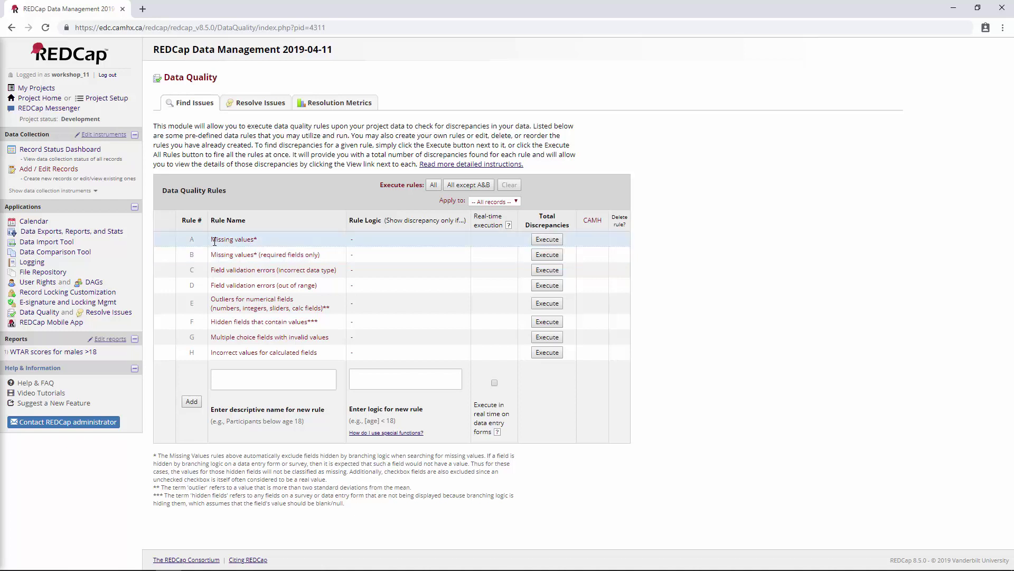
pyautogui.tripleClick(239, 239)
pyautogui.click(288, 242)
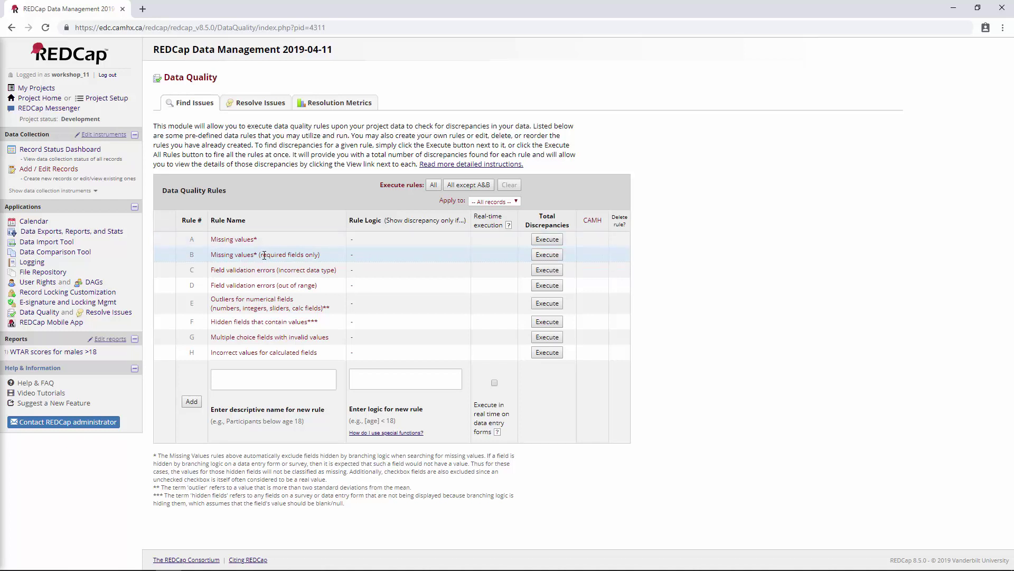
pyautogui.moveTo(264, 256); pyautogui.dragTo(324, 255)
pyautogui.click(313, 255)
# - Execute rules B and A, getting 2 and 21 total discrepancies
pyautogui.click(547, 254)
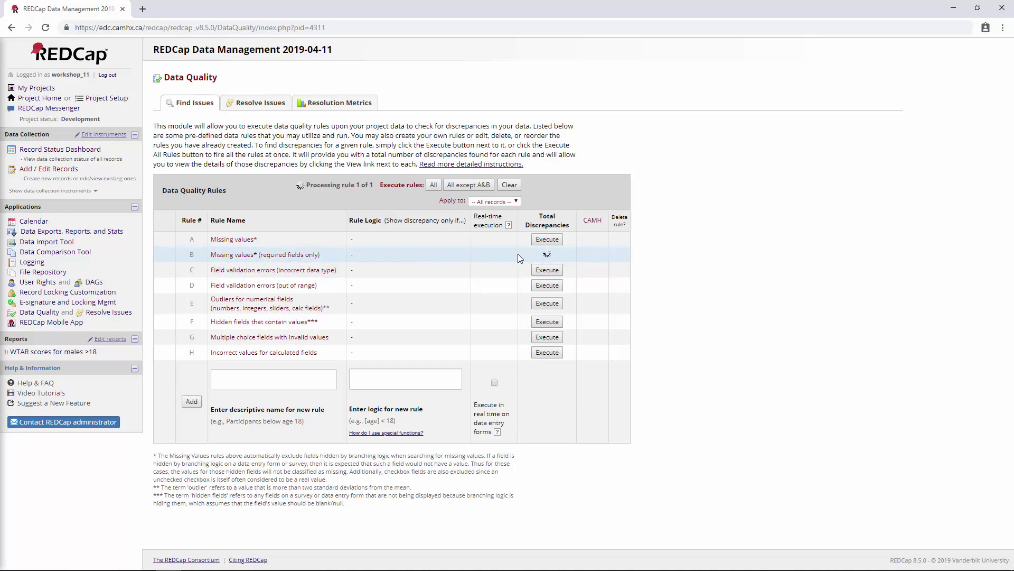
pyautogui.click(541, 239)
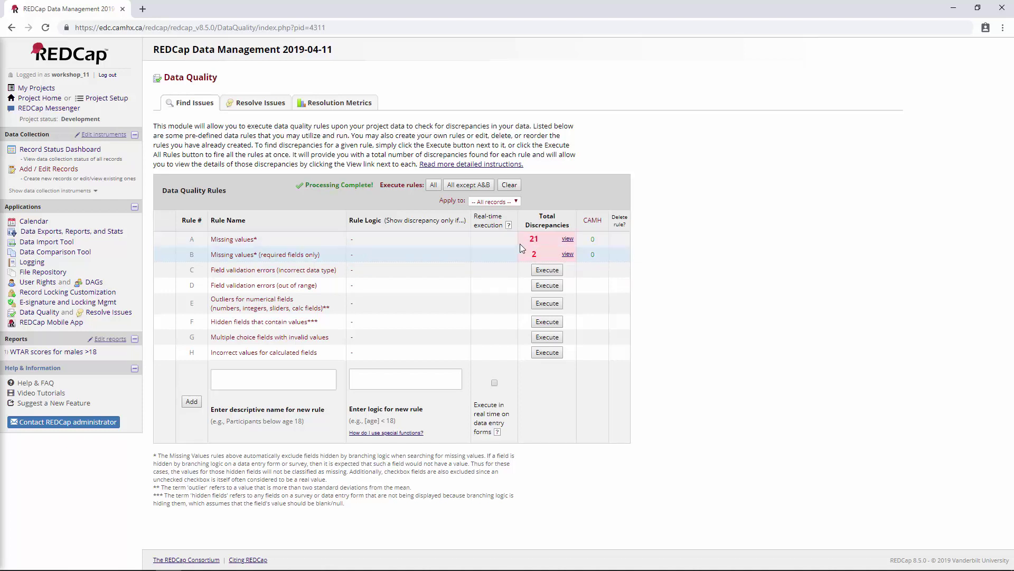
pyautogui.doubleClick(537, 239)
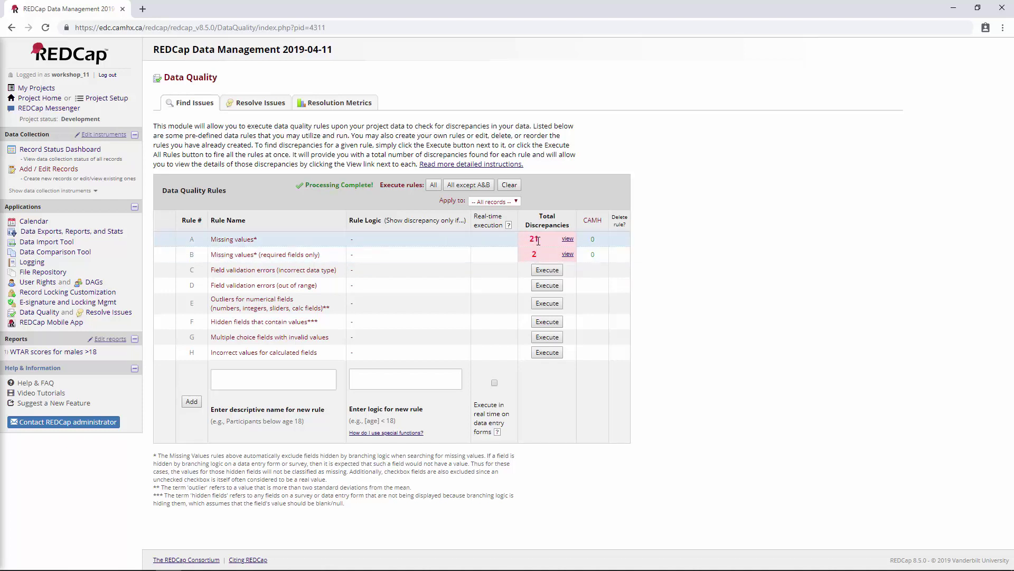
pyautogui.click(532, 240)
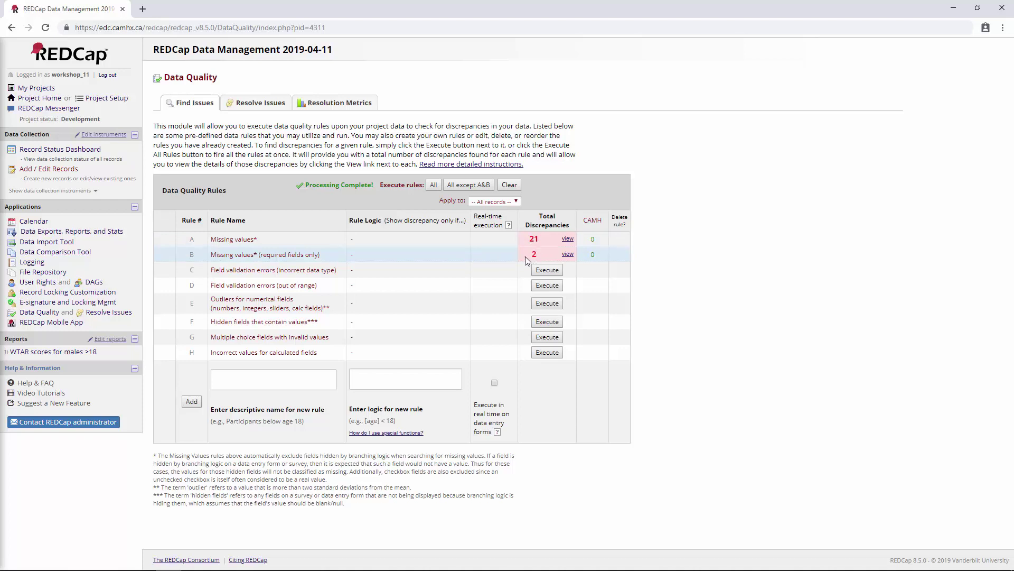
pyautogui.doubleClick(533, 255)
# - View rule B's 2 discrepancies and inspect record 2's form, where Diagnosis is empty
pyautogui.doubleClick(534, 255)
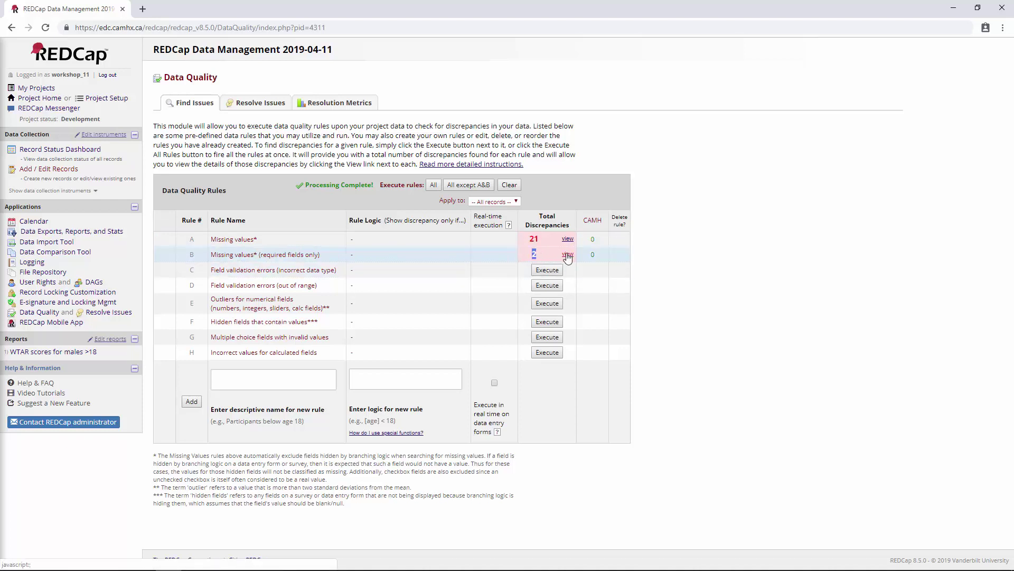
pyautogui.click(567, 255)
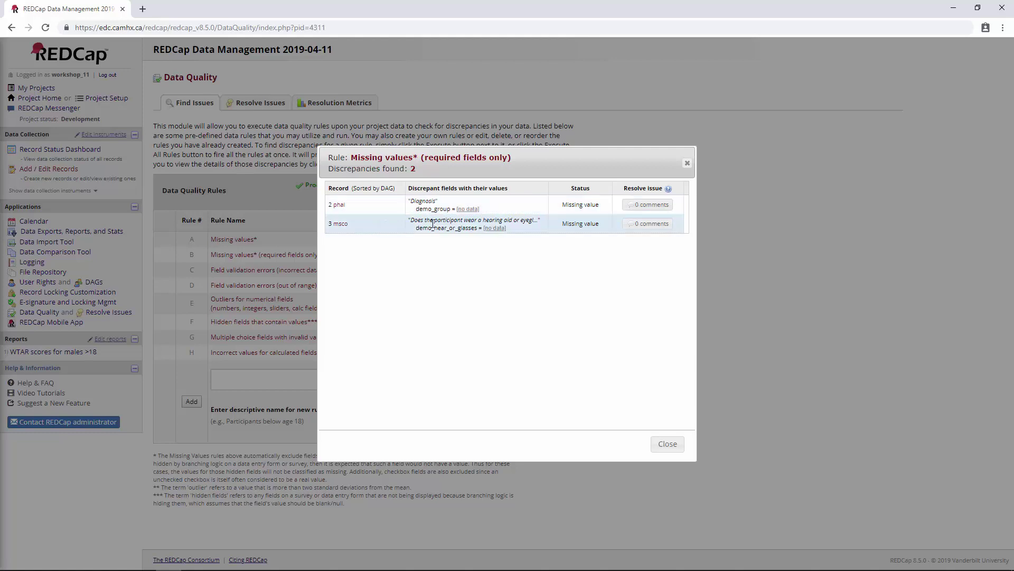
pyautogui.click(457, 209)
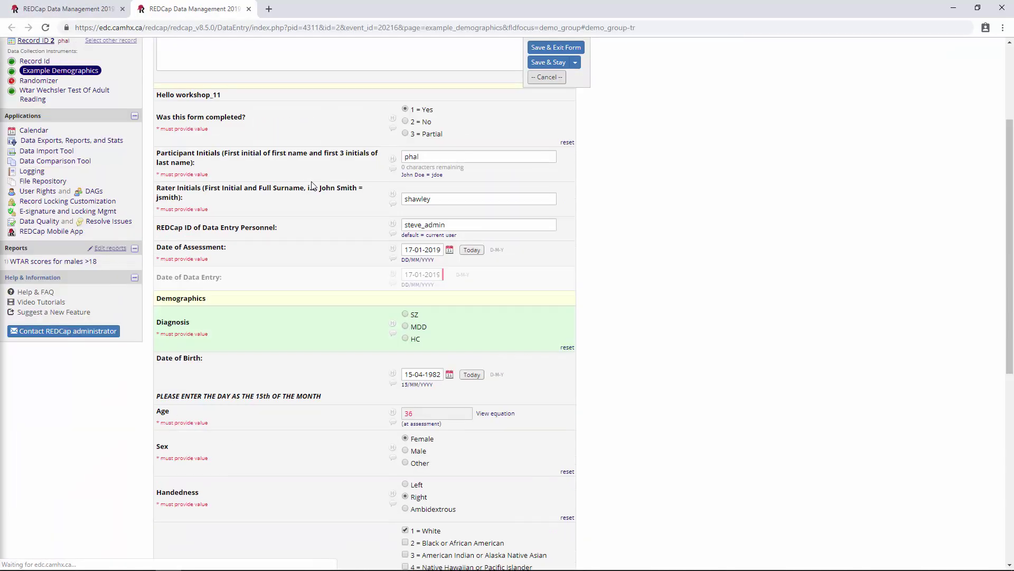
pyautogui.scroll(-7, 342, 203)
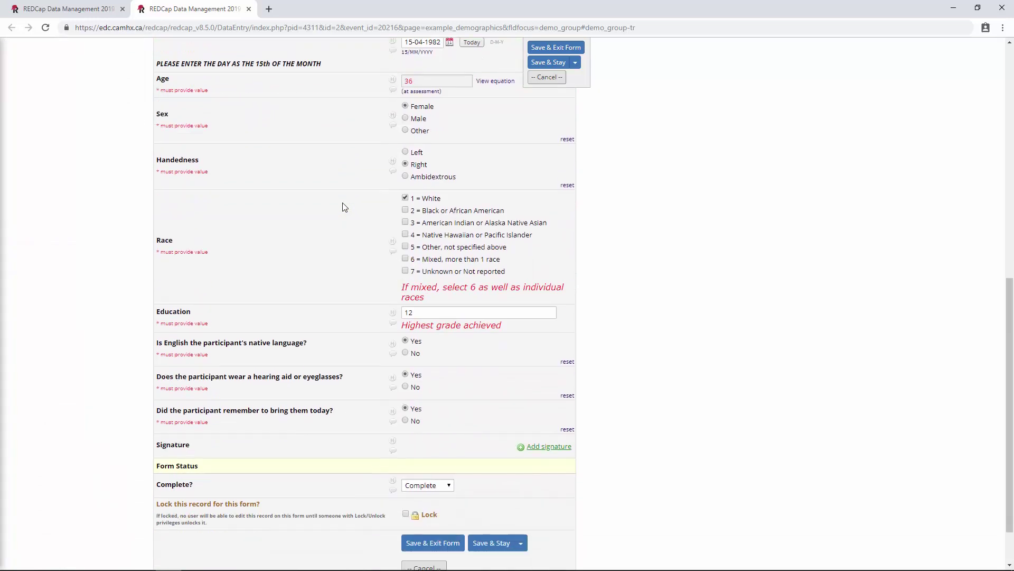
pyautogui.scroll(4, 343, 207)
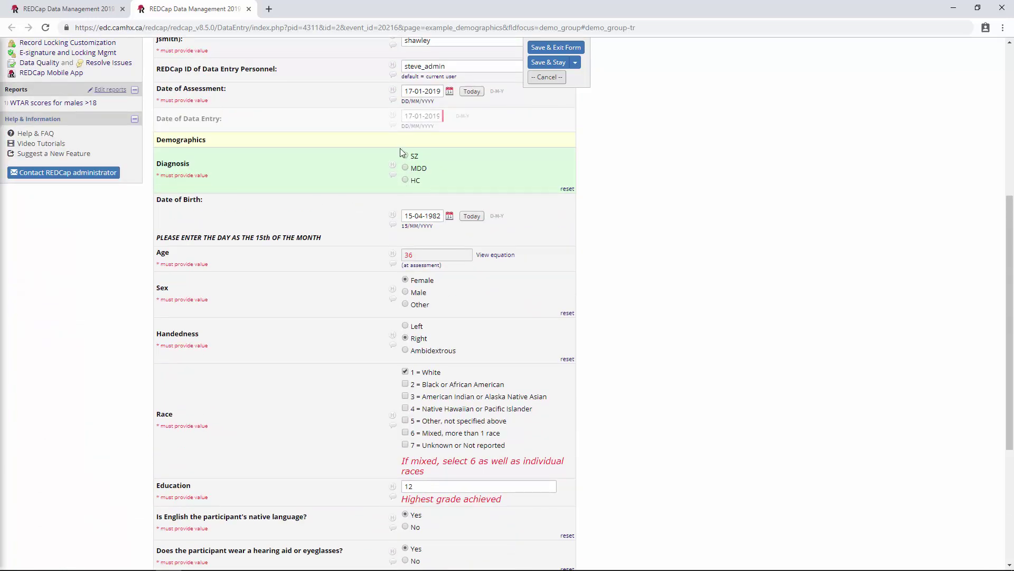
pyautogui.scroll(6, 449, 185)
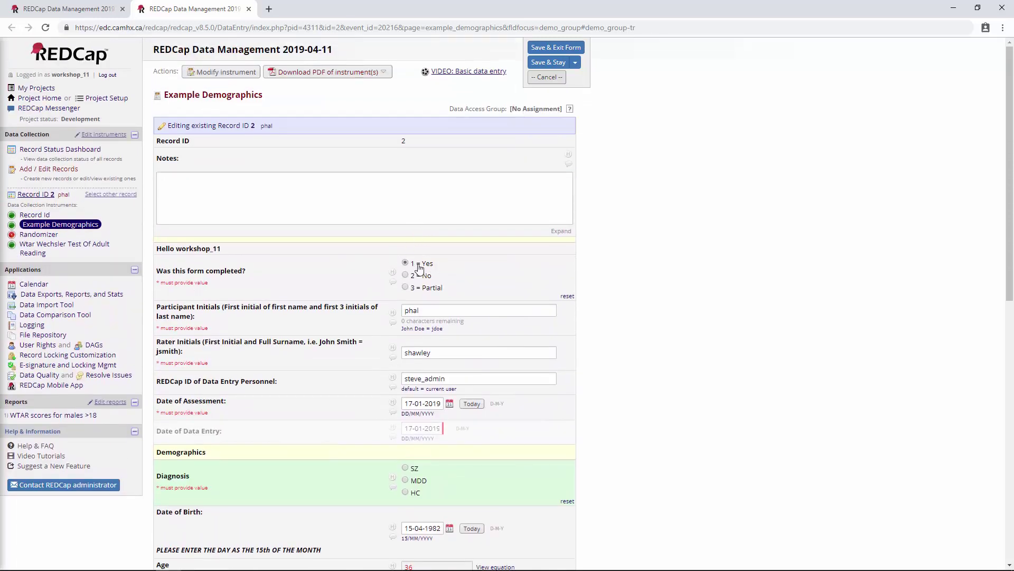
pyautogui.scroll(-2, 344, 423)
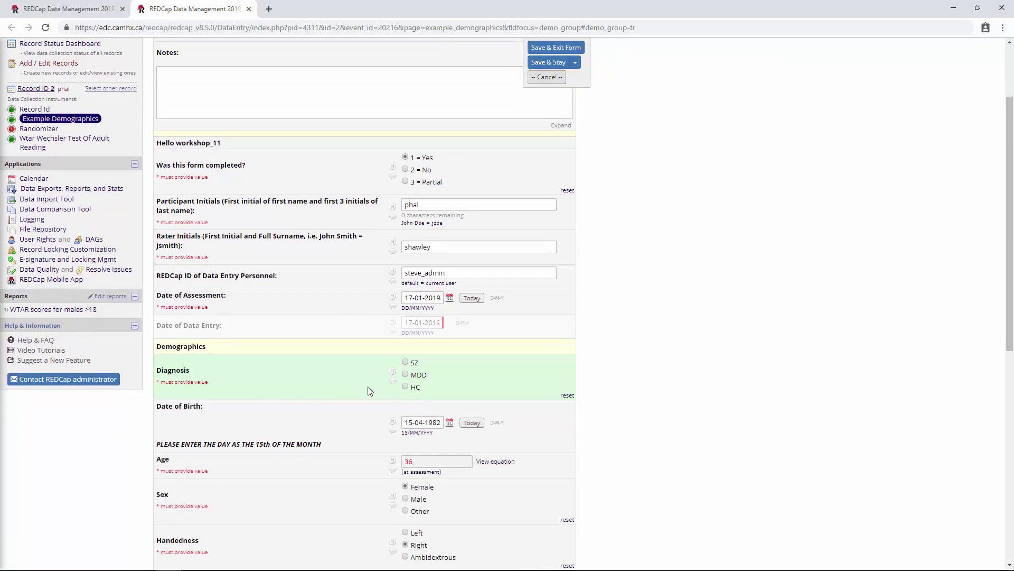
pyautogui.click(79, 9)
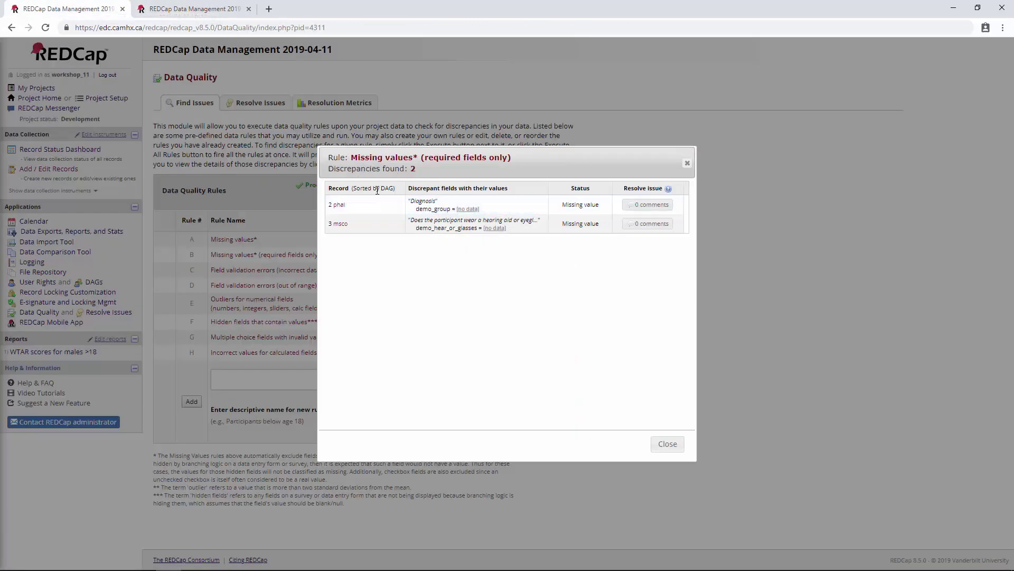
# - Open a query on record 2's Diagnosis, assigned to the workshop user, asking 'Why is Dx missing?'
pyautogui.click(631, 206)
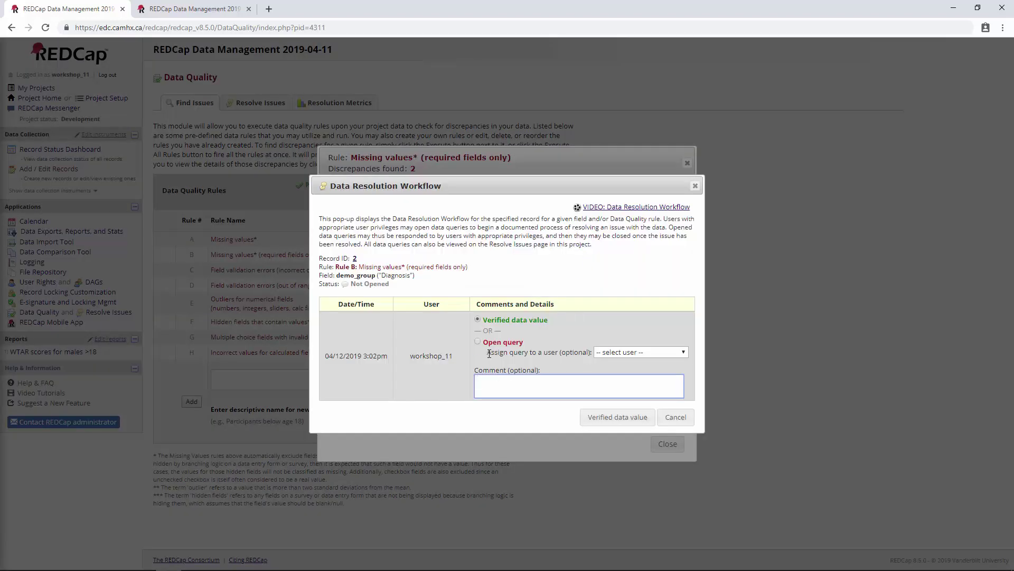
pyautogui.click(507, 351)
pyautogui.click(486, 345)
pyautogui.click(613, 353)
pyautogui.click(611, 371)
pyautogui.click(591, 384)
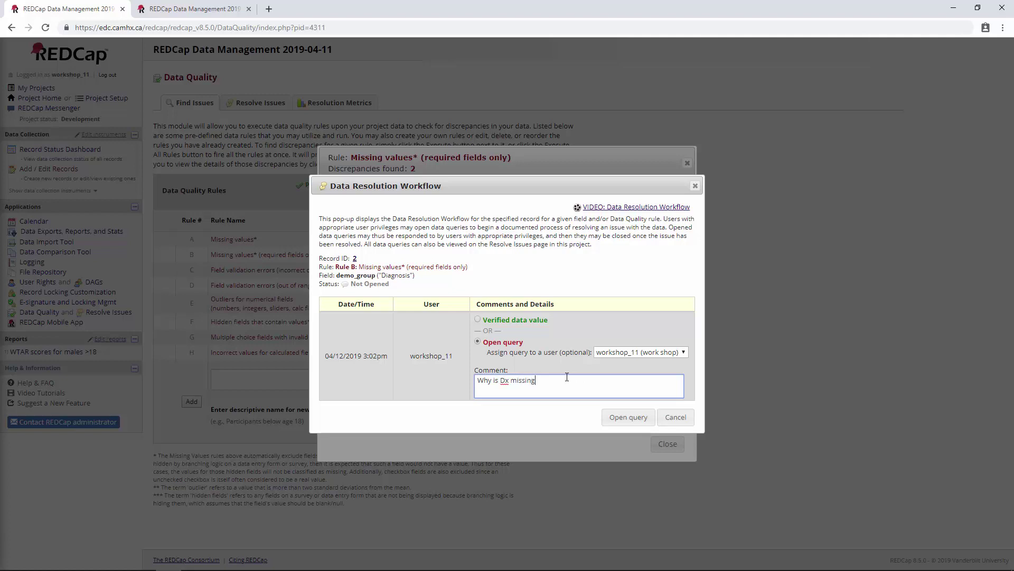
pyautogui.click(626, 418)
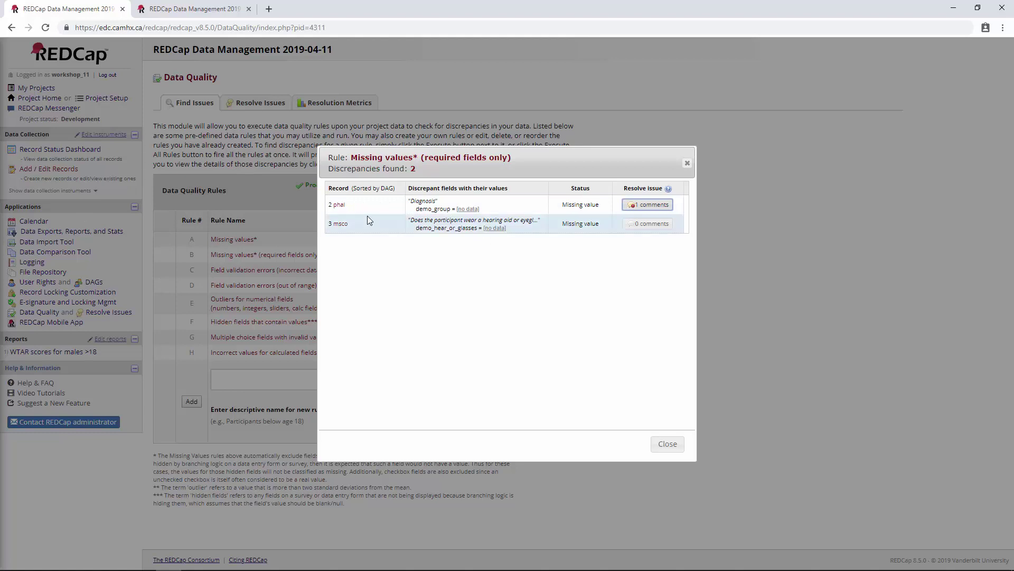
# - Open record 3's demographics form and read its note 'Forgot to ask about glasses'
pyautogui.doubleClick(331, 223)
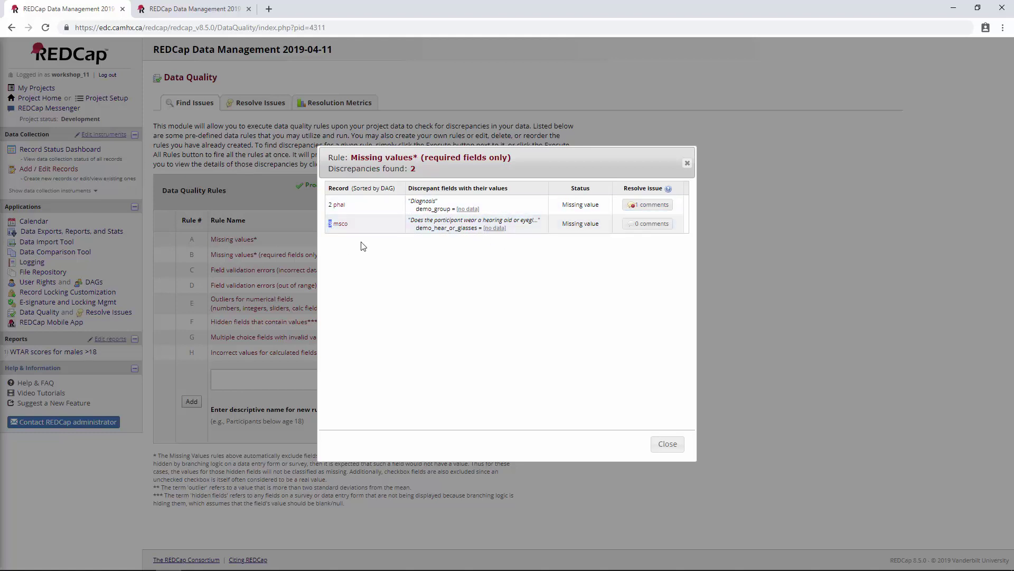
pyautogui.click(495, 228)
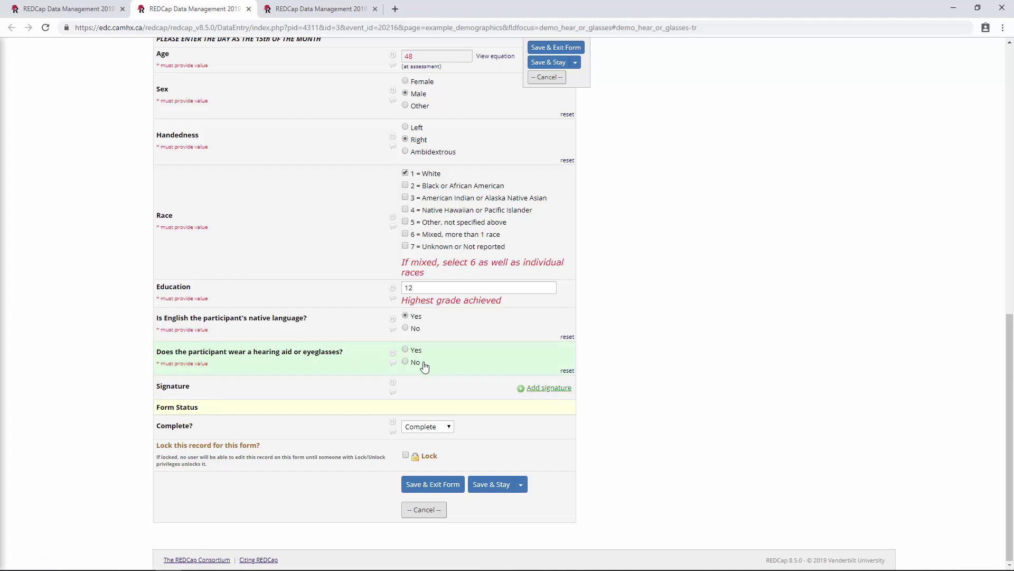
pyautogui.scroll(10, 369, 335)
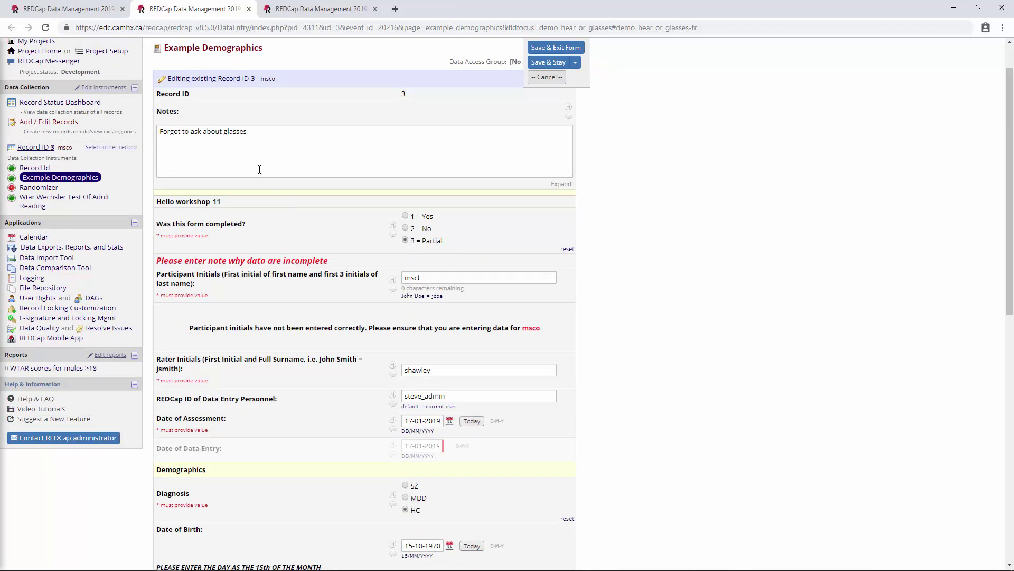
pyautogui.tripleClick(261, 127)
pyautogui.click(198, 132)
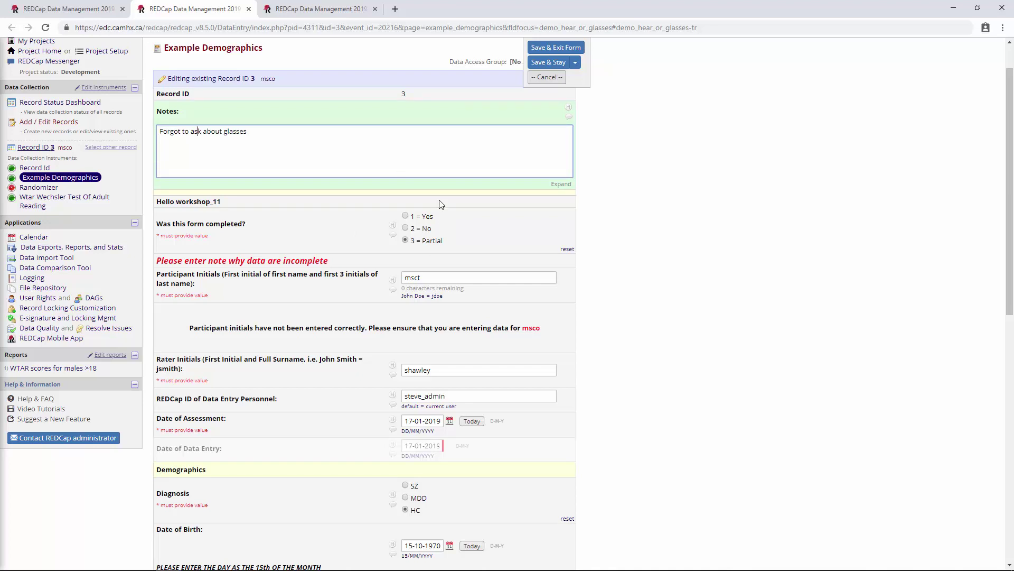
pyautogui.scroll(-8, 608, 415)
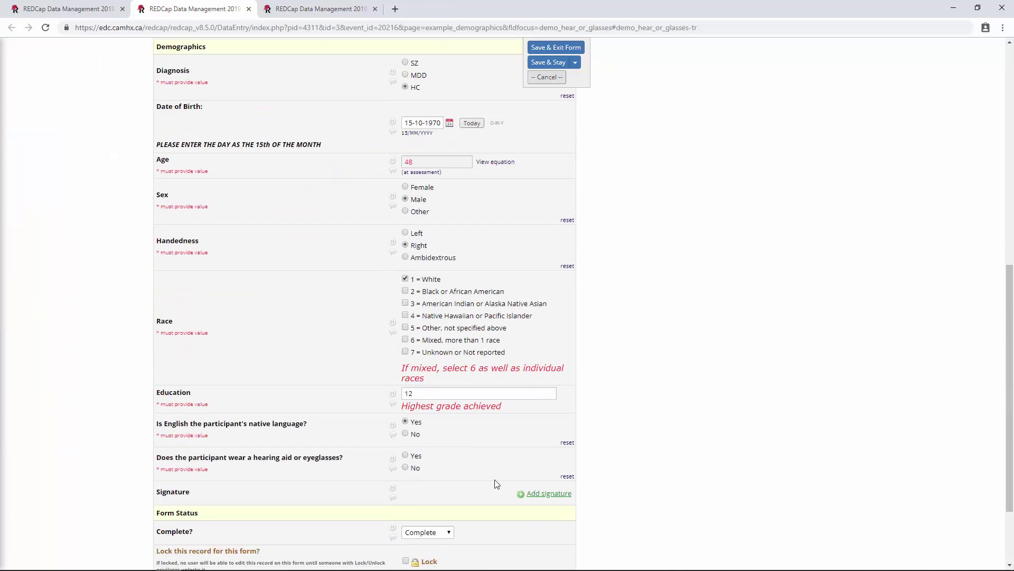
pyautogui.scroll(7, 494, 480)
pyautogui.scroll(2, 444, 244)
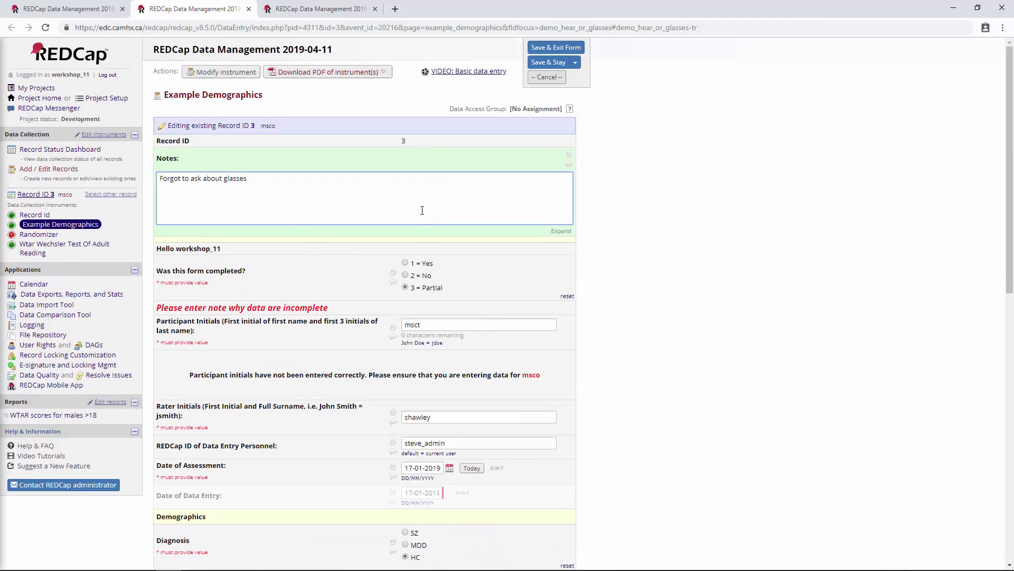
# - Mark record 3's missing hearing aid/eyeglasses answer as a verified data value
pyautogui.click(90, 9)
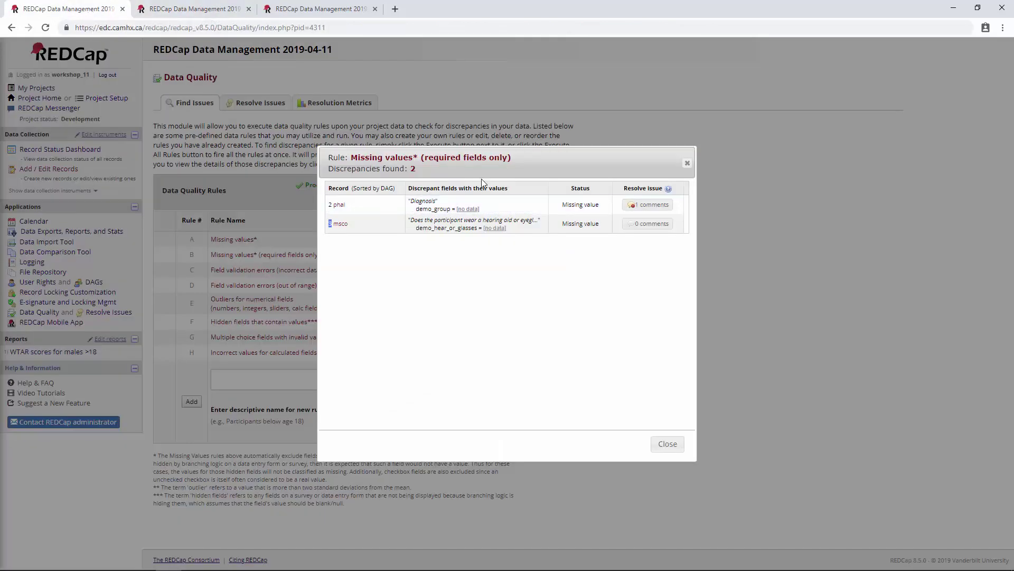
pyautogui.click(649, 224)
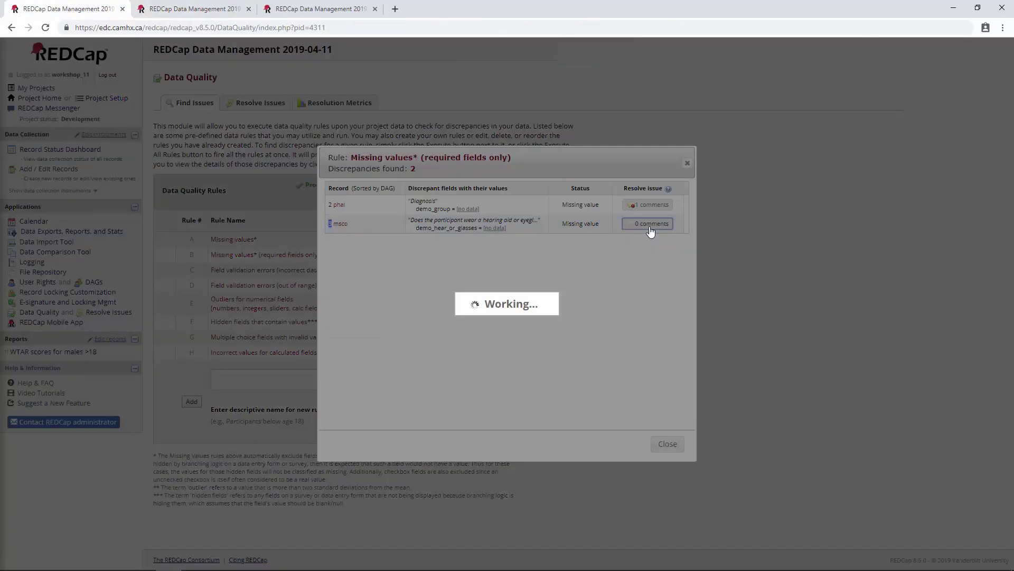
pyautogui.moveTo(484, 319); pyautogui.dragTo(549, 320)
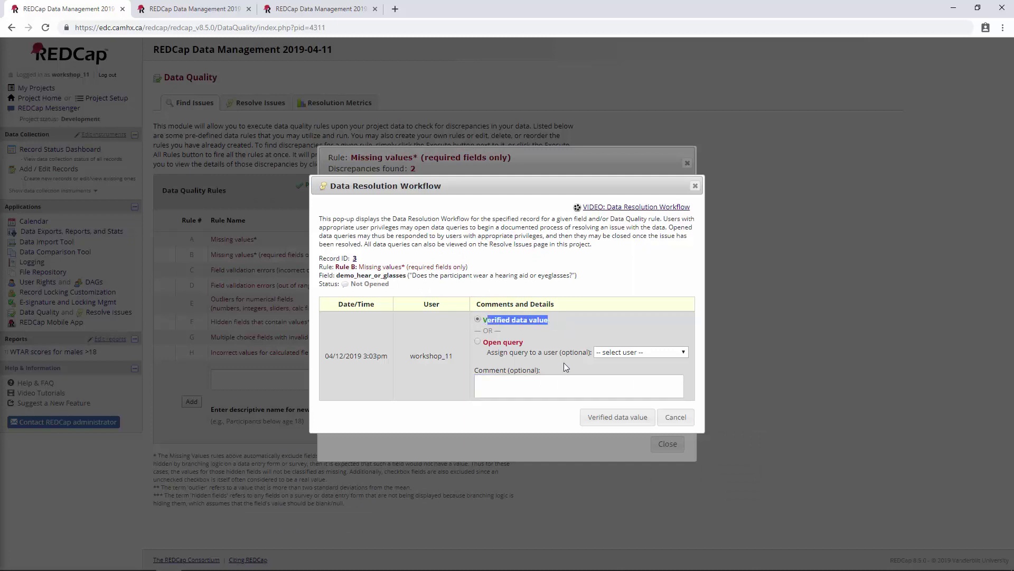
pyautogui.click(593, 420)
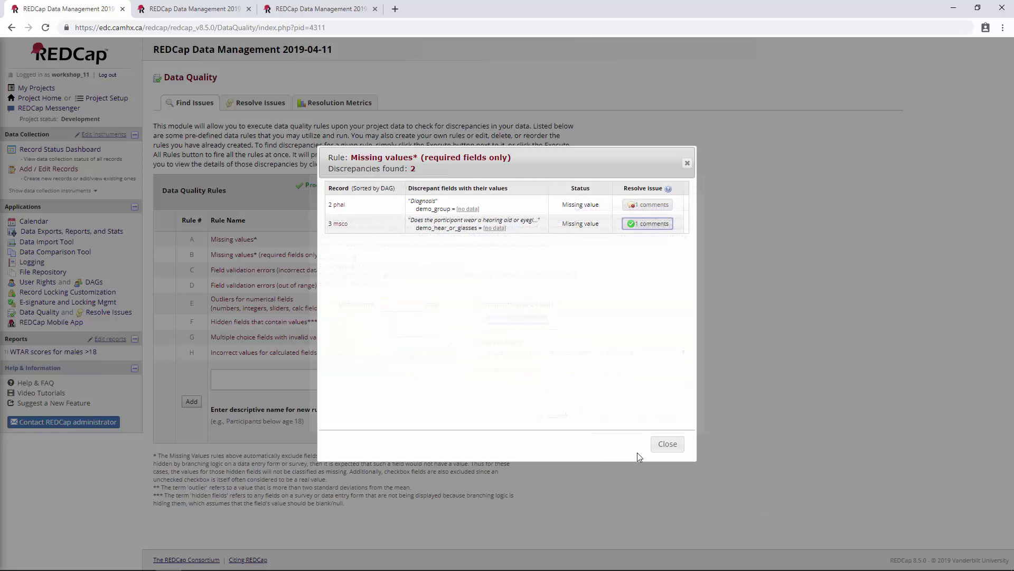
pyautogui.click(668, 443)
# - Reload Data Quality and re-execute rule B, showing 1 discrepancy plus the excluded one
pyautogui.click(45, 28)
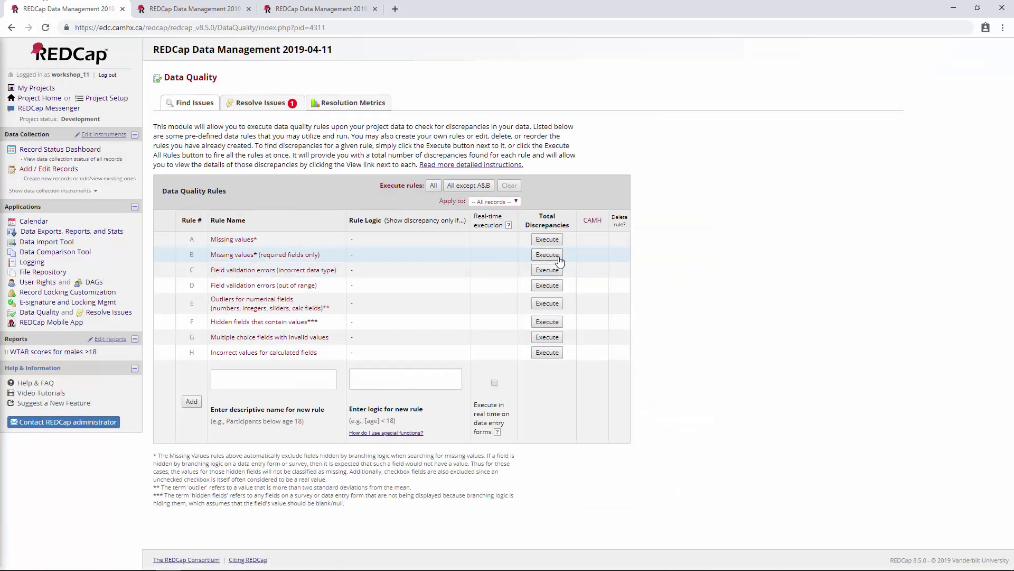
pyautogui.click(556, 256)
pyautogui.click(567, 254)
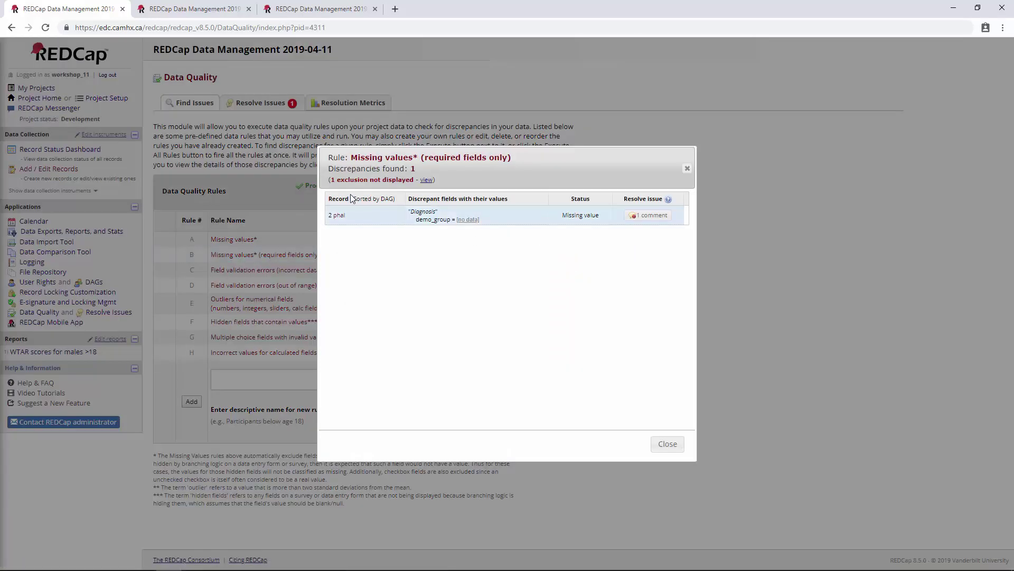
pyautogui.click(426, 179)
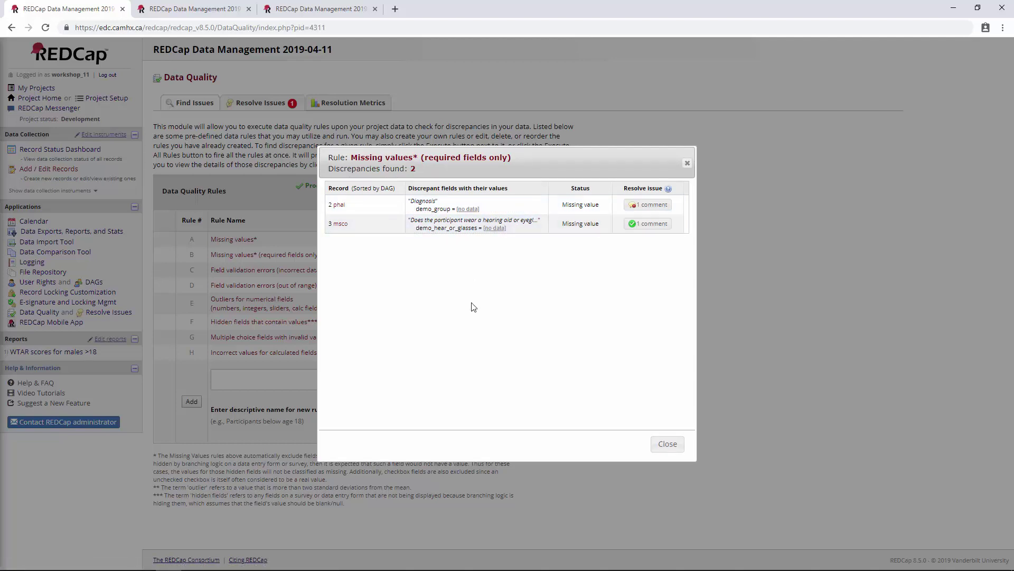
# - Run built-in checks C through G (data type, range, outliers, hidden fields, multiple choice), each finding 0 discrepancies
pyautogui.click(667, 444)
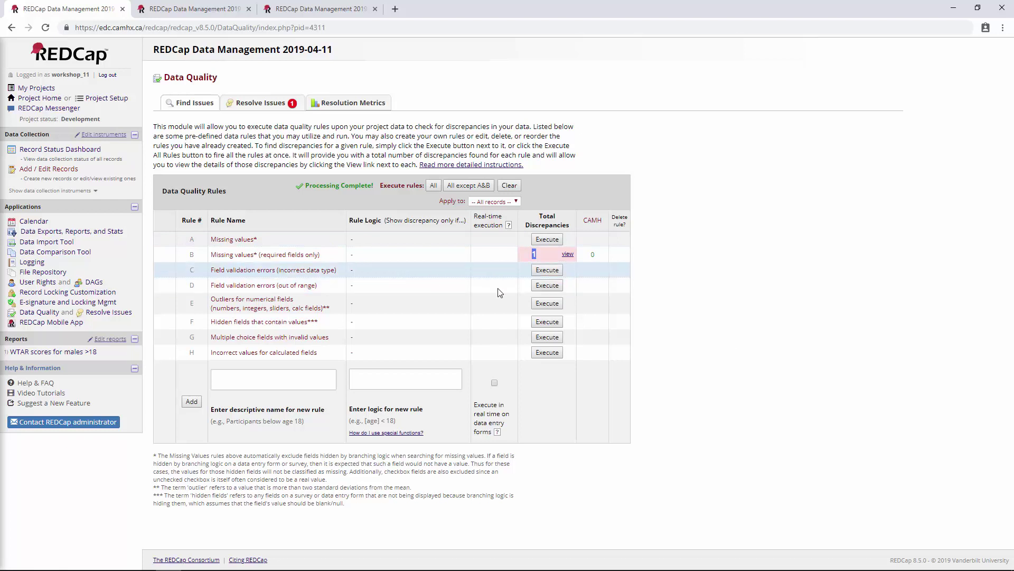
pyautogui.click(547, 272)
pyautogui.click(547, 285)
pyautogui.click(547, 303)
pyautogui.click(548, 321)
pyautogui.click(544, 338)
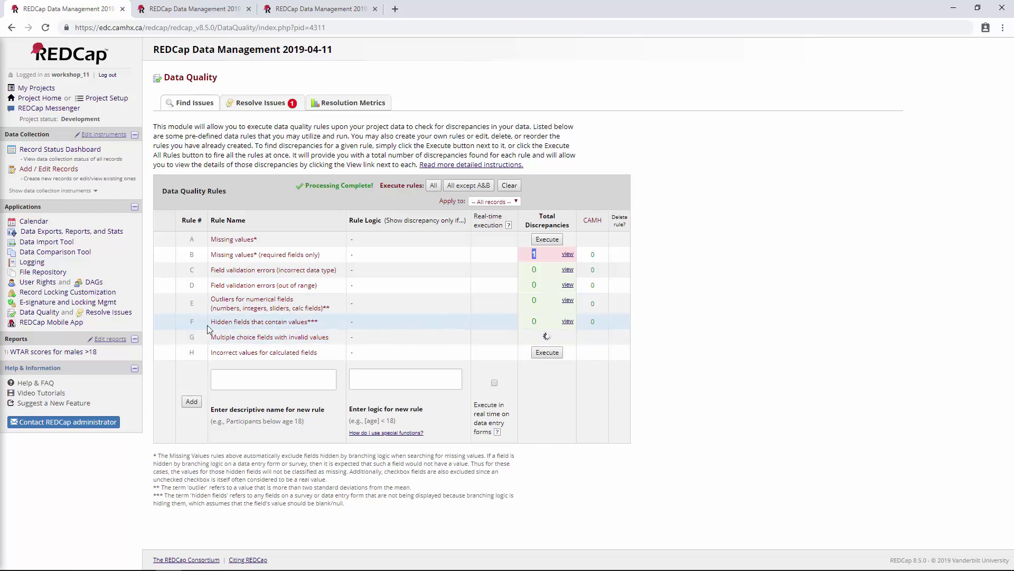
pyautogui.moveTo(227, 285); pyautogui.dragTo(276, 286)
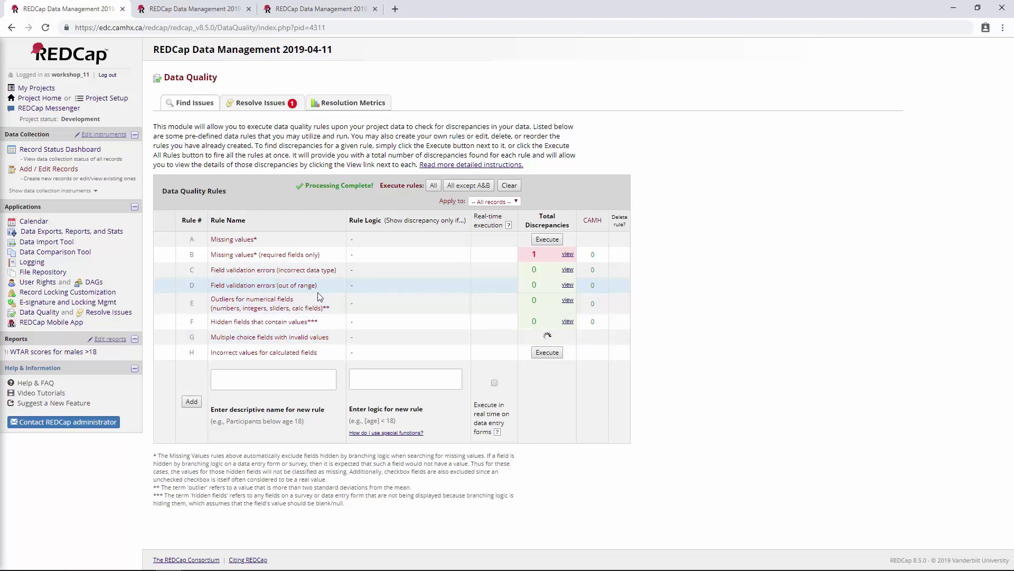
pyautogui.click(285, 378)
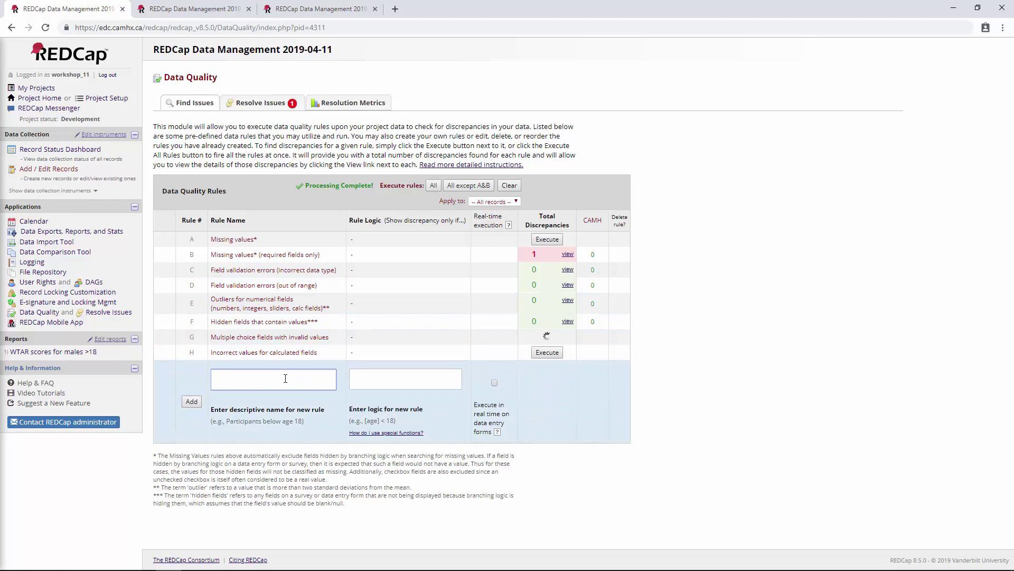
# - Name the new custom rule 'Participants below age 18' by pasting the example name
pyautogui.click(433, 379)
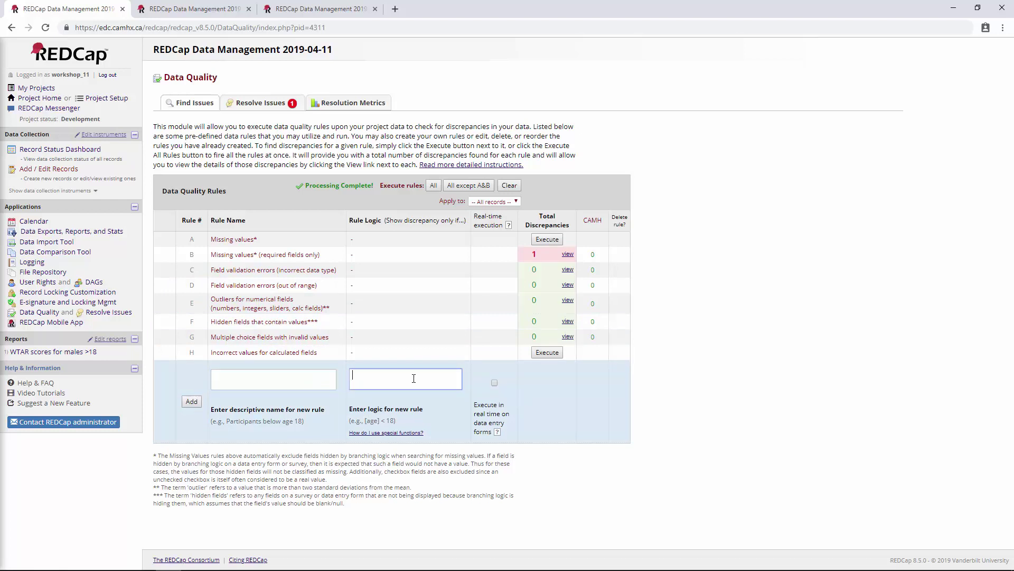
pyautogui.click(245, 382)
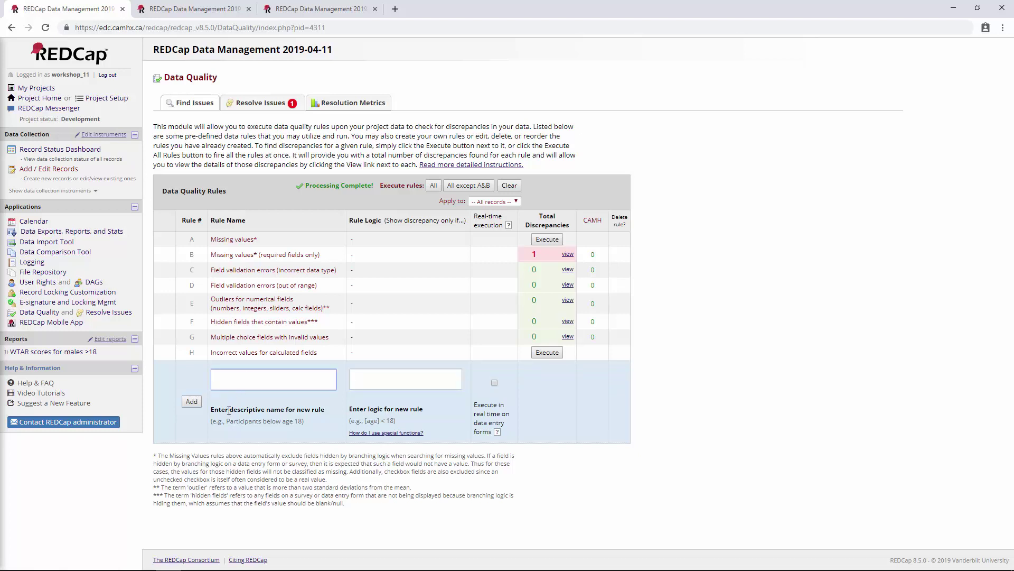
pyautogui.moveTo(226, 421); pyautogui.dragTo(299, 421)
pyautogui.click(324, 428)
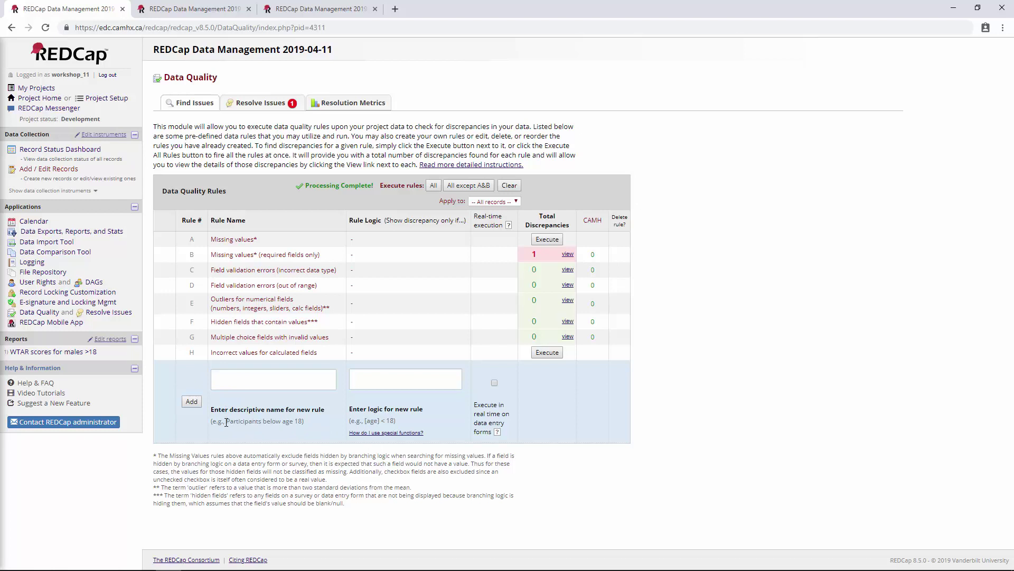
pyautogui.click(237, 383)
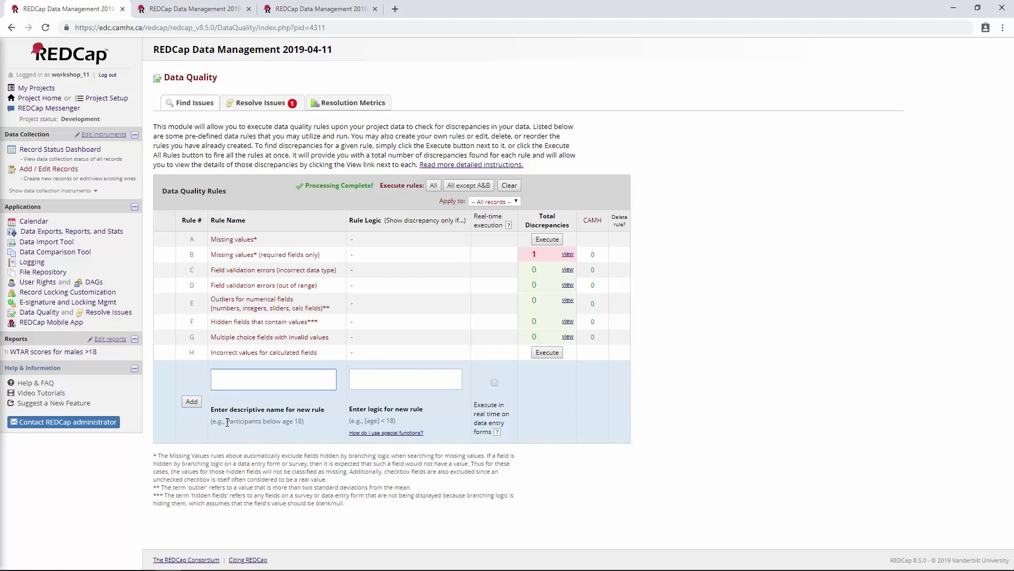
pyautogui.moveTo(227, 421); pyautogui.dragTo(301, 423)
pyautogui.hotkey('ctrl', 'c')
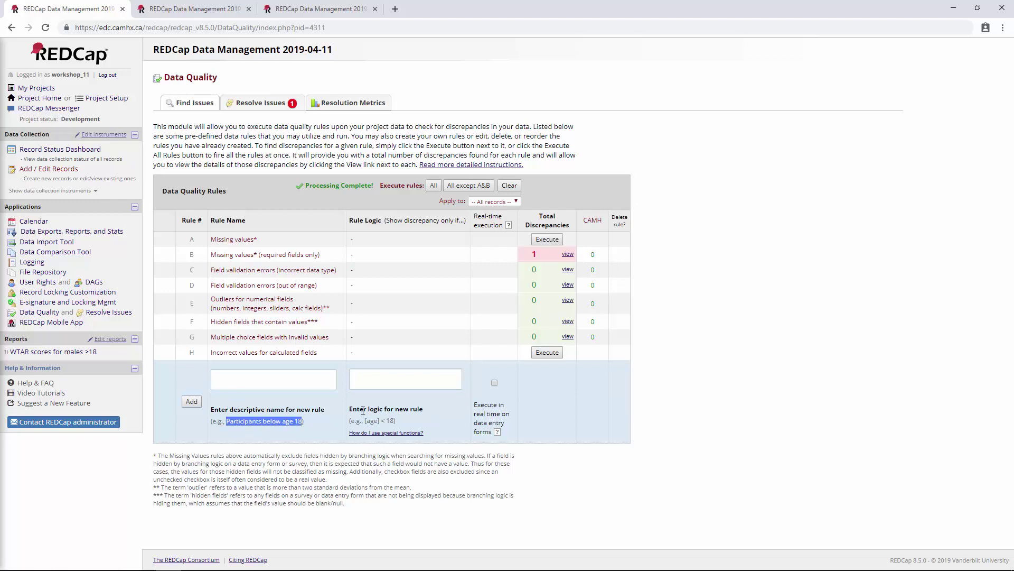
pyautogui.click(260, 385)
pyautogui.hotkey('ctrl', 'v')
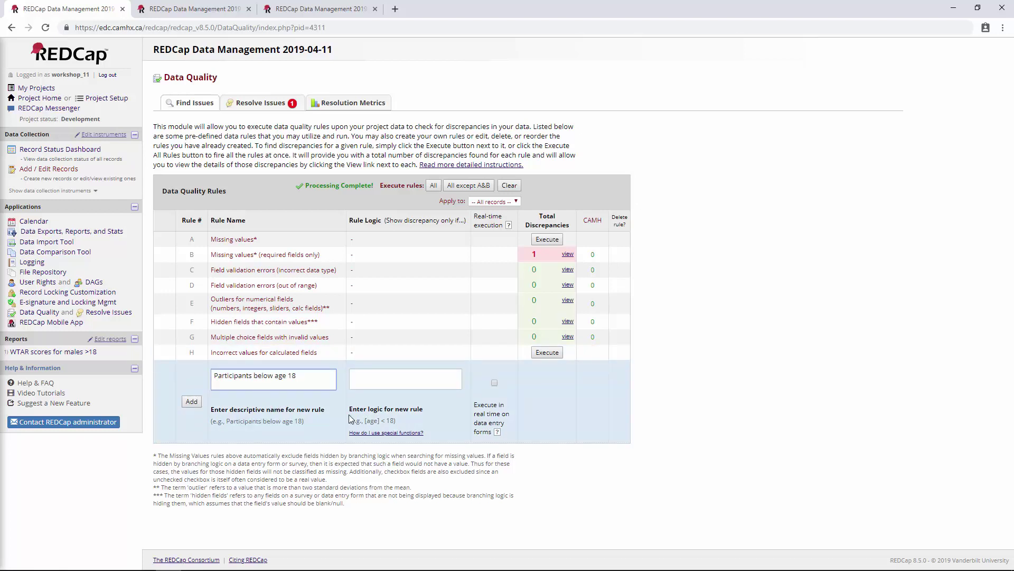
# - Give the rule logic [demo_age]<18, add and execute it, then view the flagged record 4
pyautogui.click(371, 391)
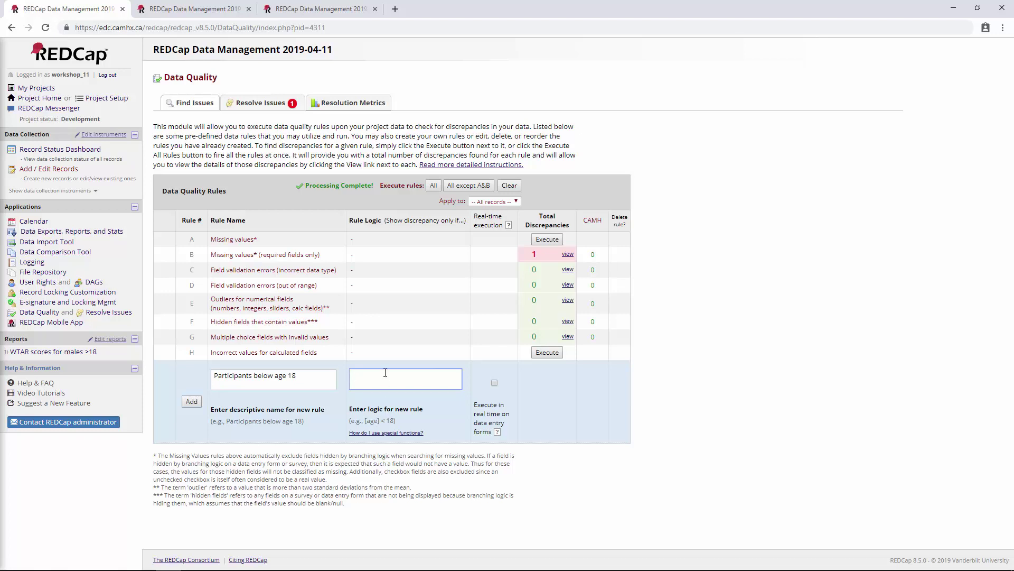
pyautogui.write('[de')
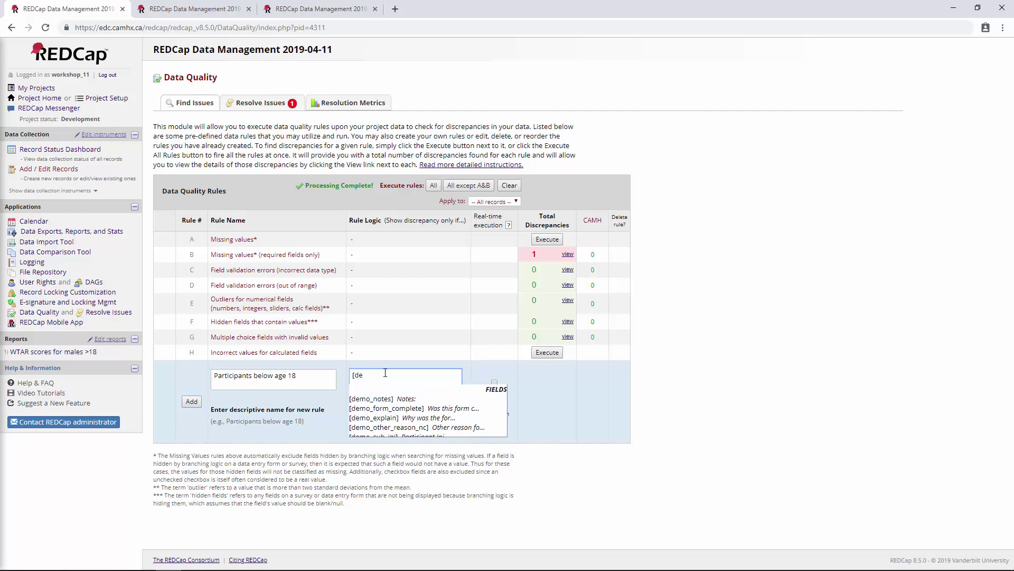
pyautogui.write('mo_age')
pyautogui.click(389, 404)
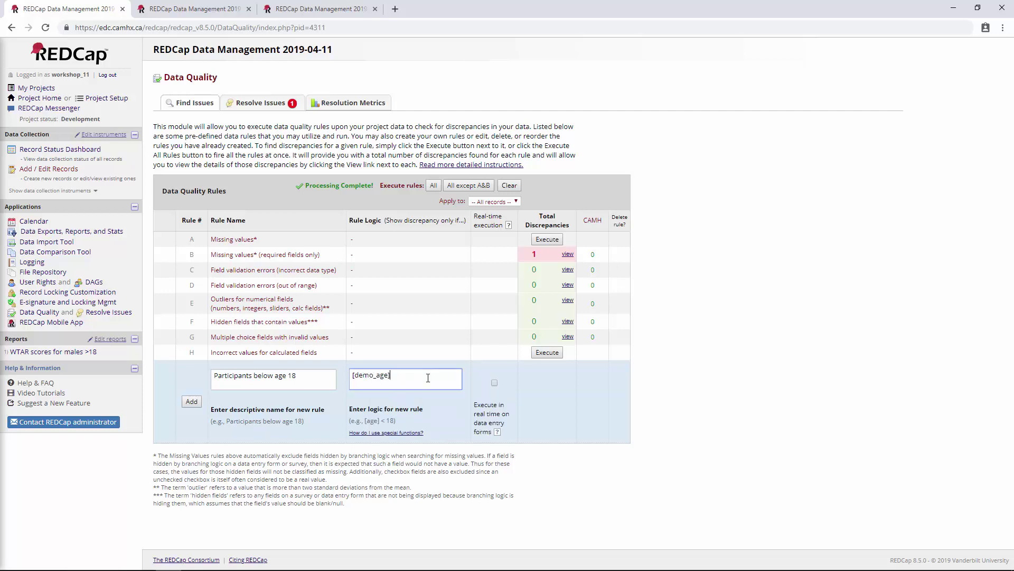
pyautogui.write('<18')
pyautogui.click(193, 402)
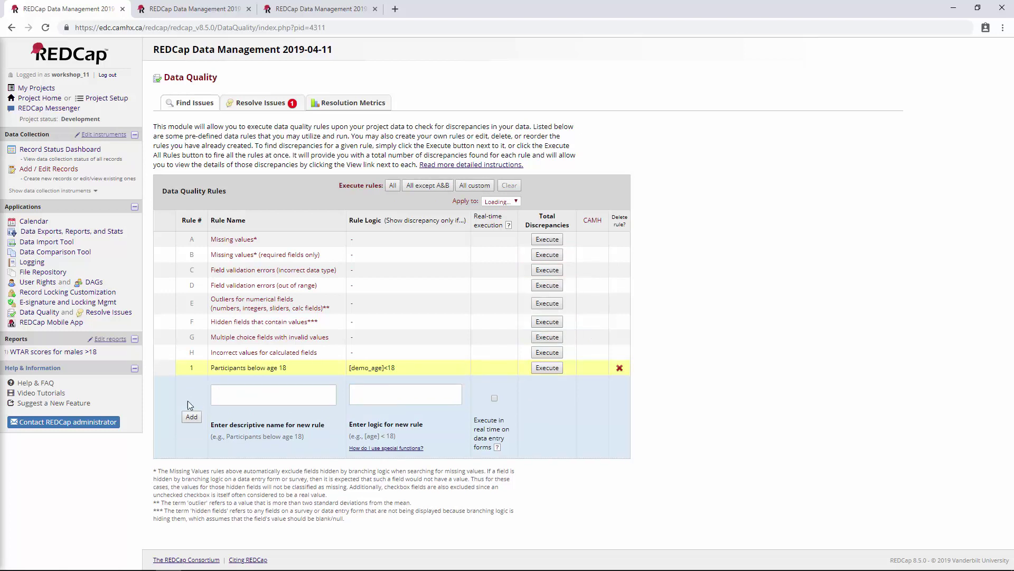
pyautogui.click(548, 368)
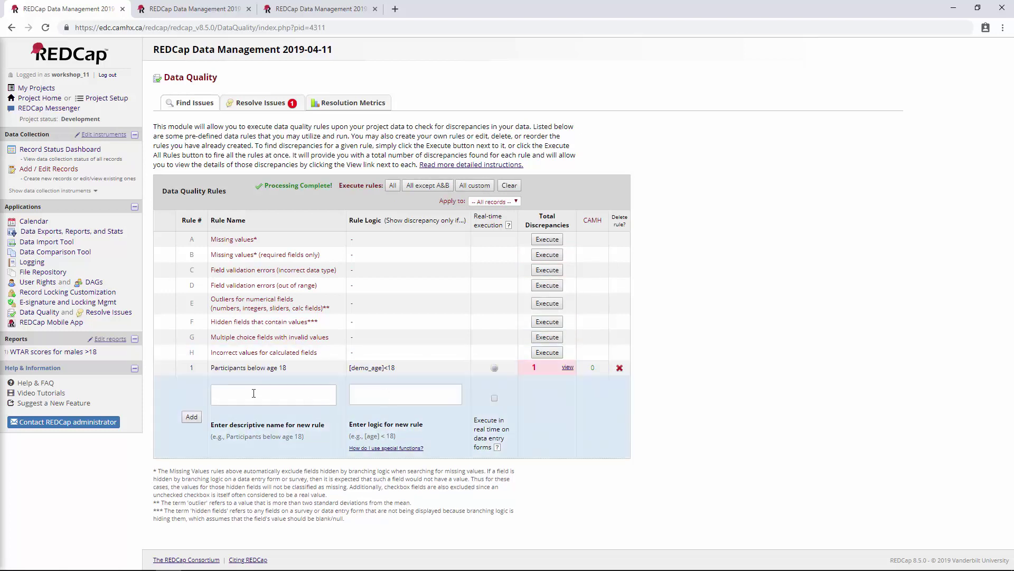
pyautogui.click(566, 368)
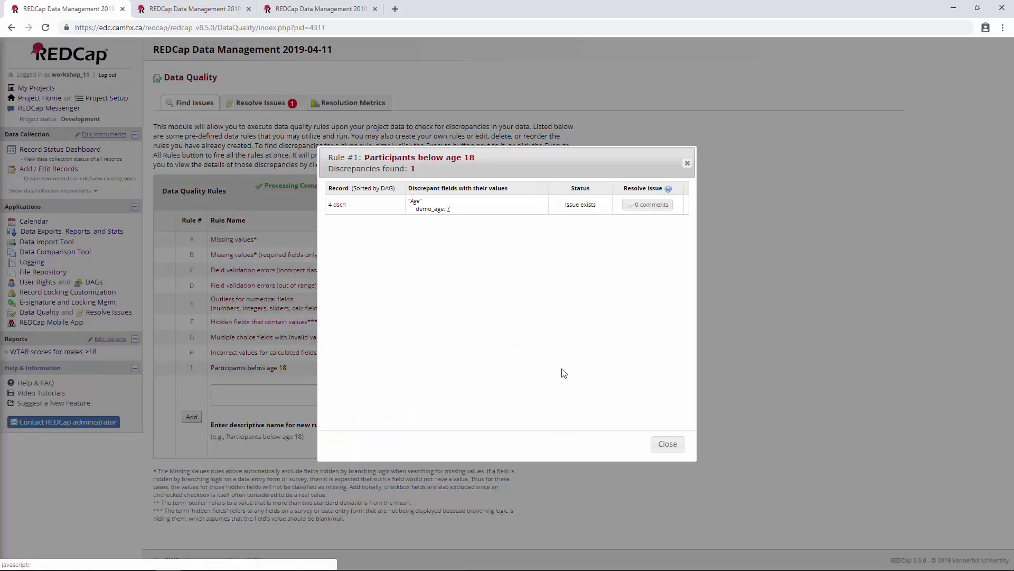
# - Open a query on record 4's Age of 7 for the workshop user: 'why is there a 7 year old in this study?'
pyautogui.click(448, 210)
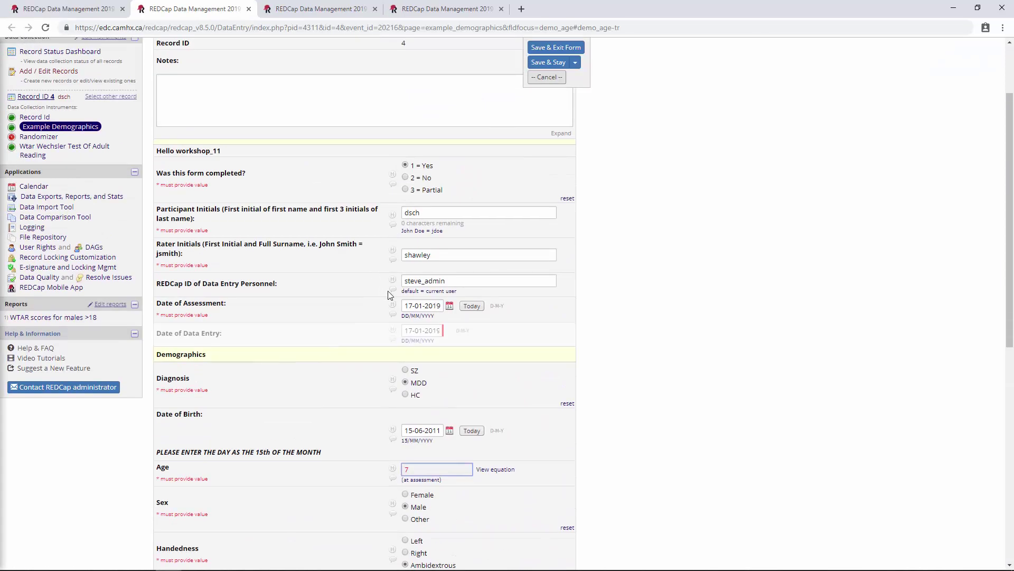
pyautogui.scroll(-1, 386, 294)
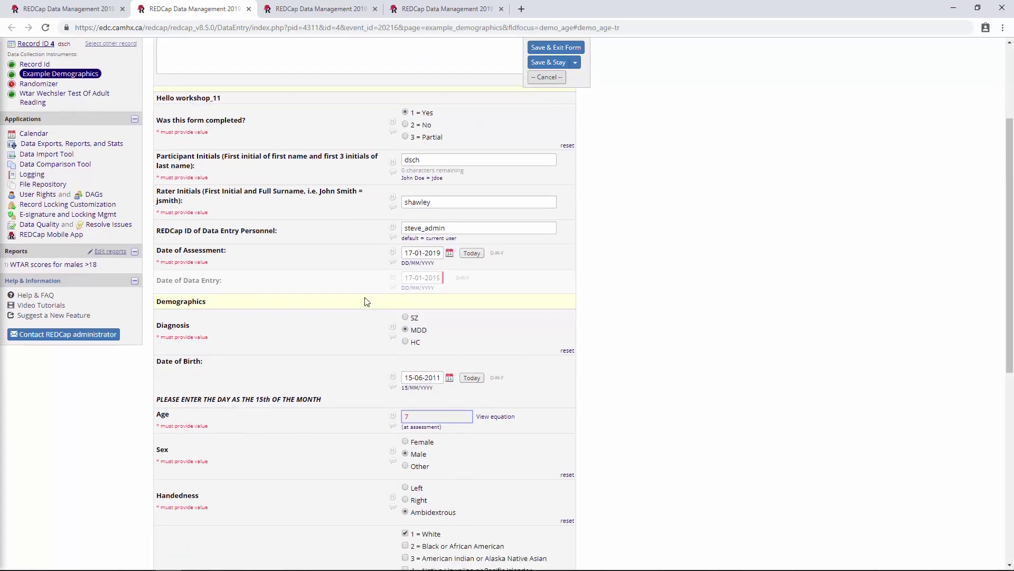
pyautogui.click(394, 425)
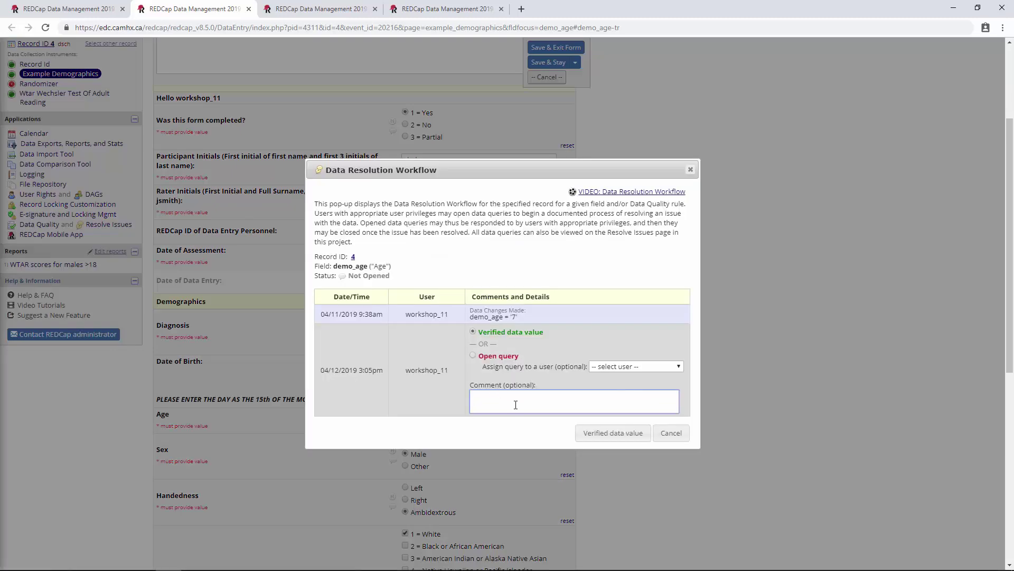
pyautogui.click(472, 356)
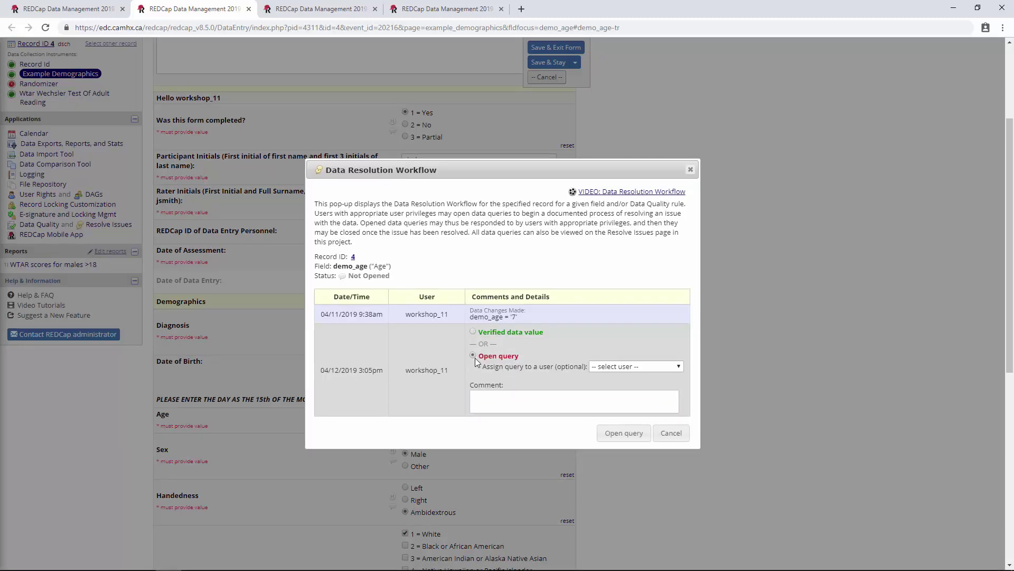
pyautogui.click(613, 369)
pyautogui.click(602, 387)
pyautogui.click(560, 392)
pyautogui.write('why is there a 7')
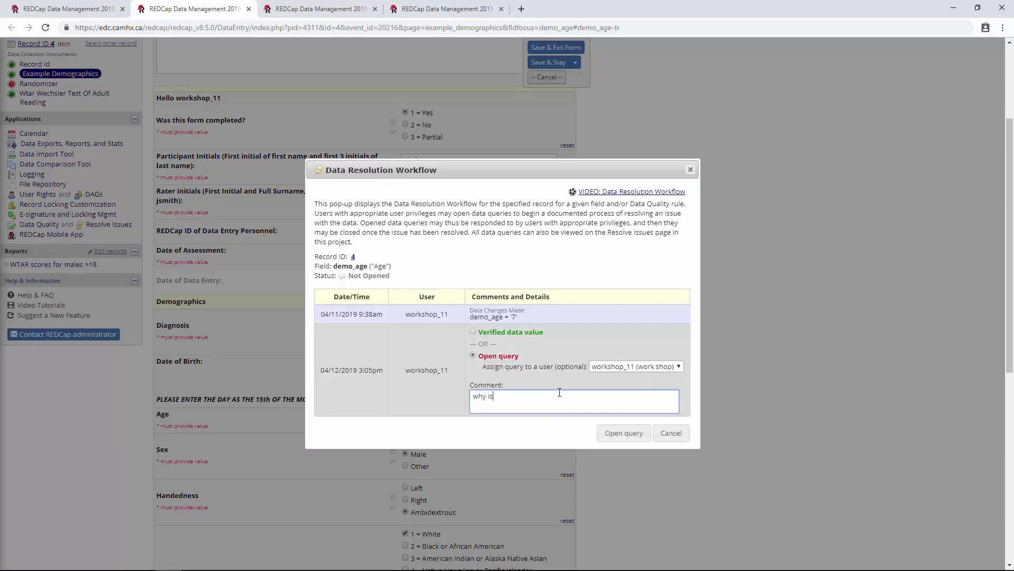
pyautogui.write(' year old in this study?')
pyautogui.click(624, 434)
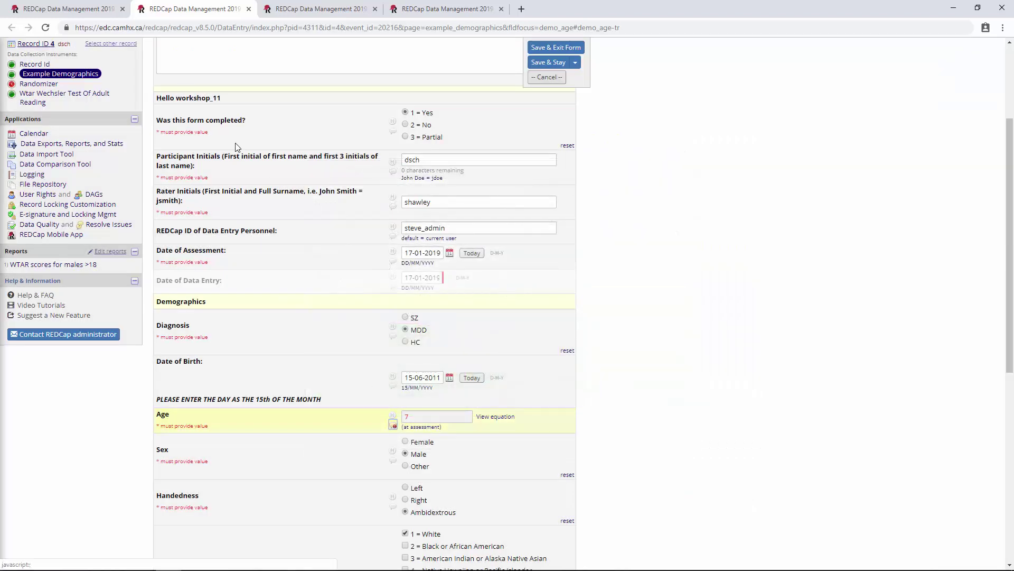
# - Close the under-18 rule results on the Data Quality page and focus the new rule name box
pyautogui.click(60, 7)
pyautogui.click(668, 440)
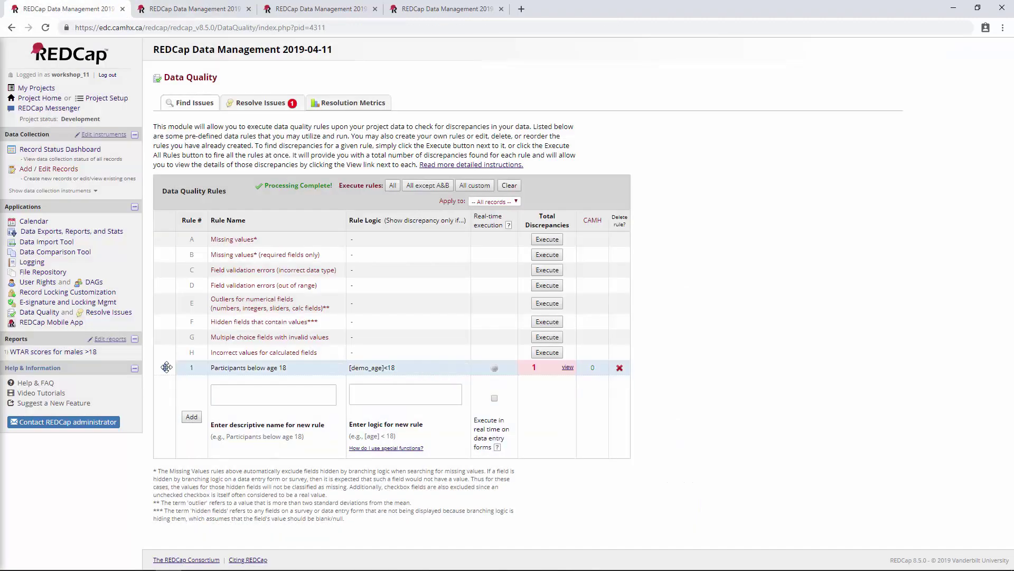
pyautogui.click(280, 390)
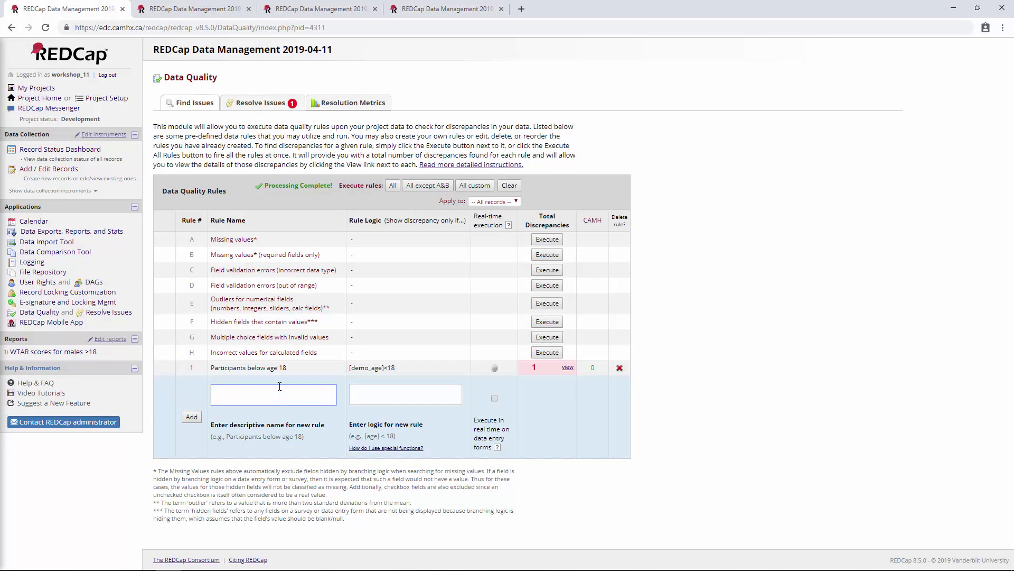